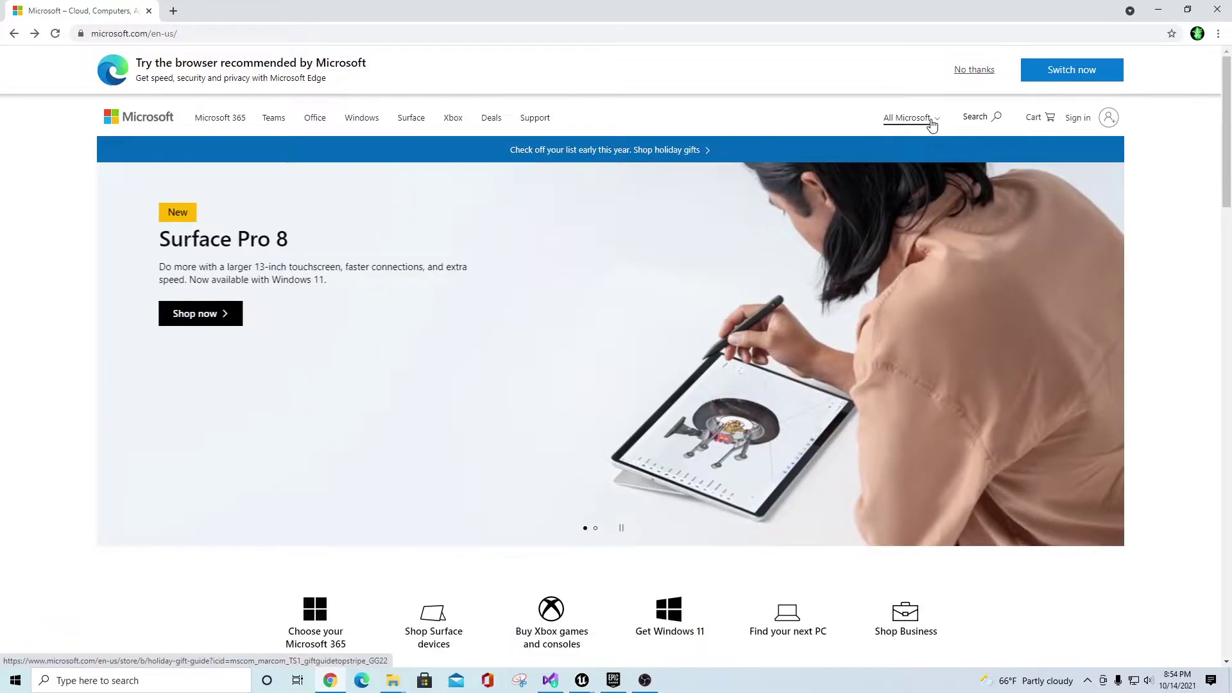
Open the Visual Studio page on Microsoft's site and locate the Community 2019 download
click(929, 120)
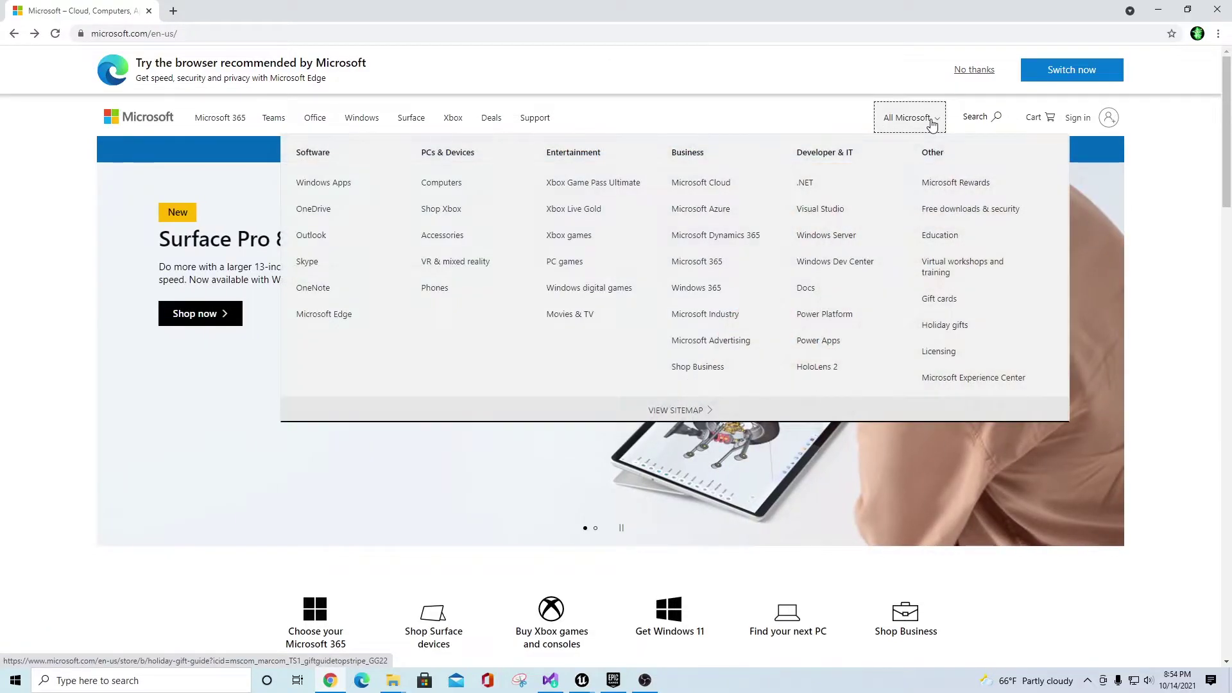
click(822, 209)
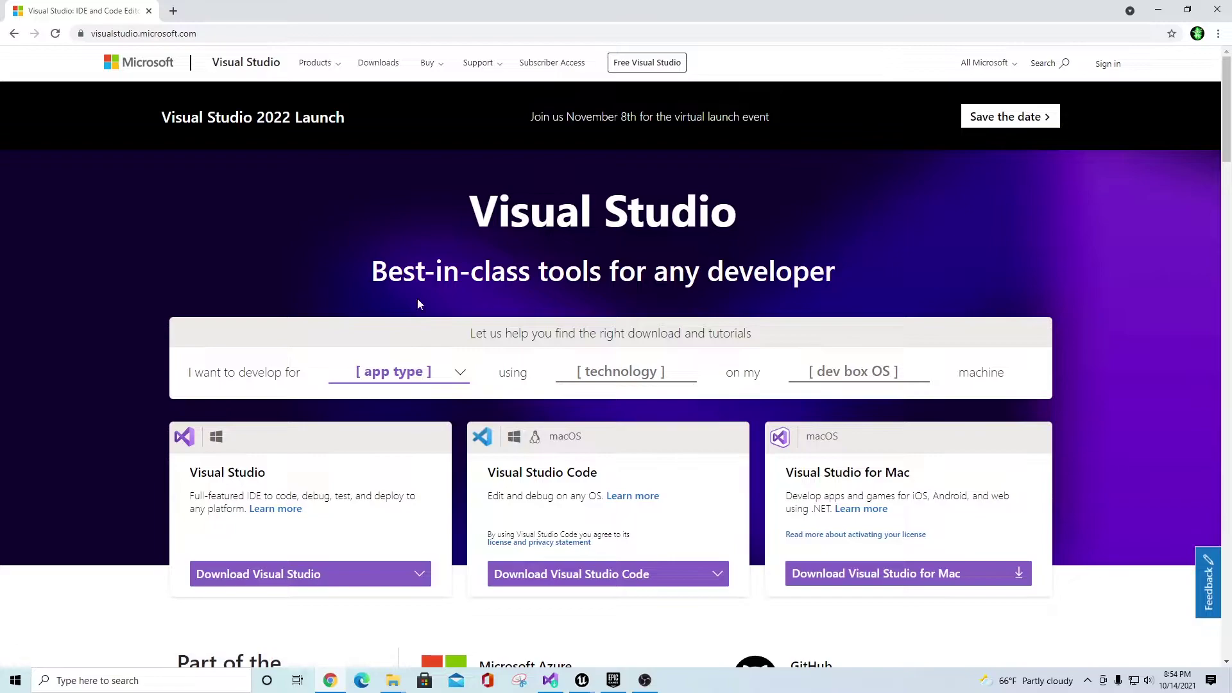
scroll(128, 481, down, 2)
mouse_move(351, 454)
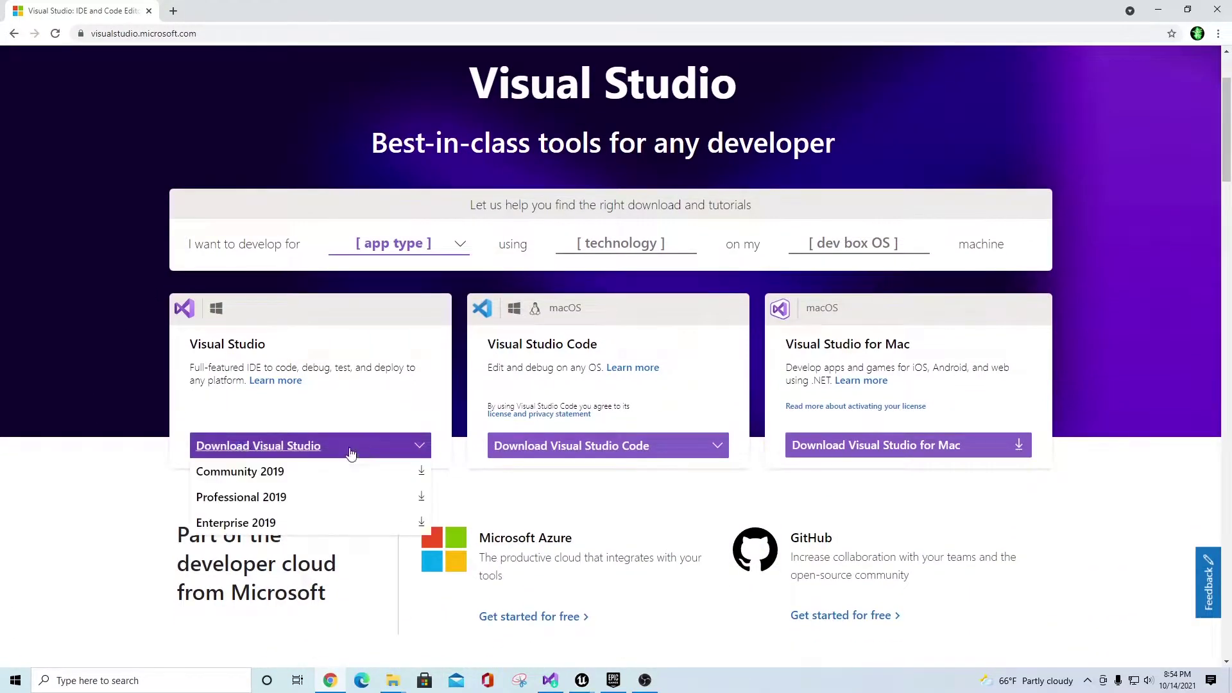
click(241, 477)
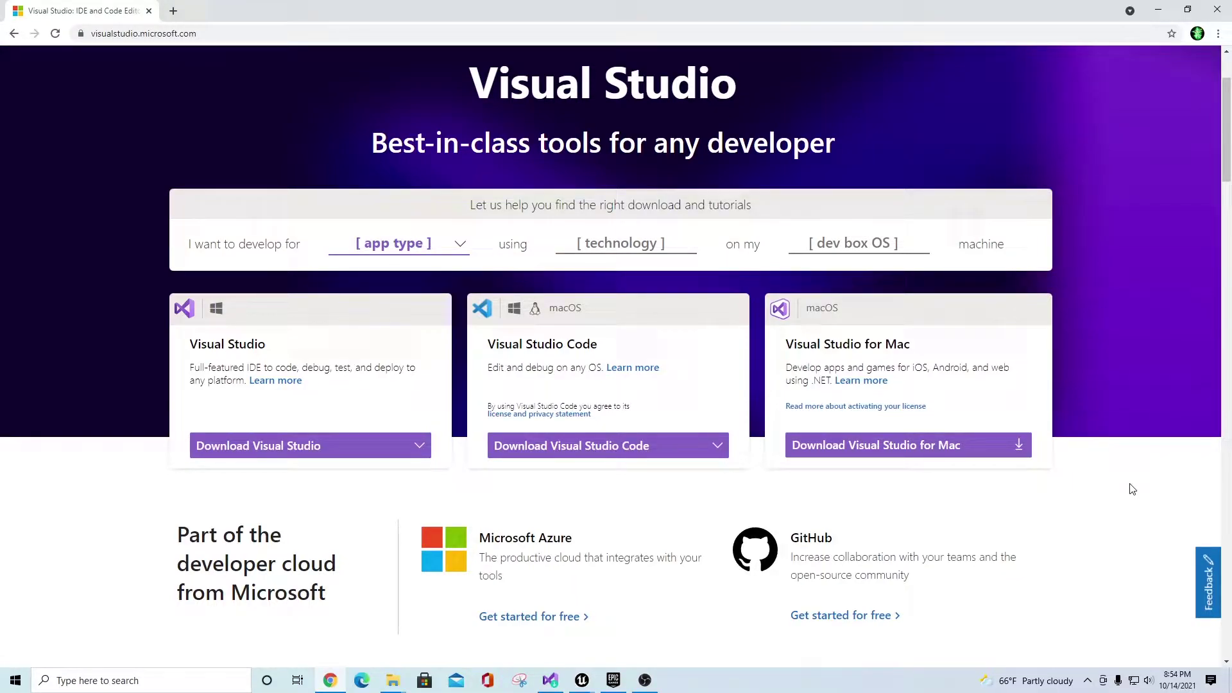
Check the Visual Studio Community 2019 workloads for desktop and game development with C++ in Visual Studio Installer, then close the installer and browser
click(560, 685)
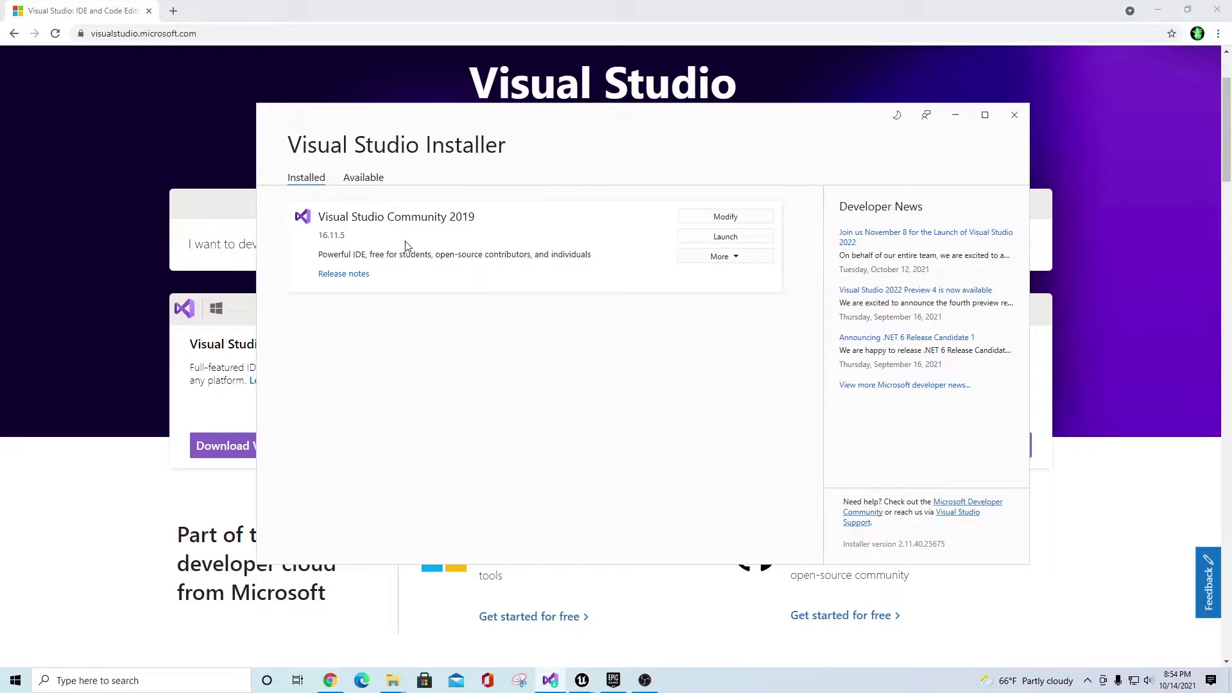
click(740, 220)
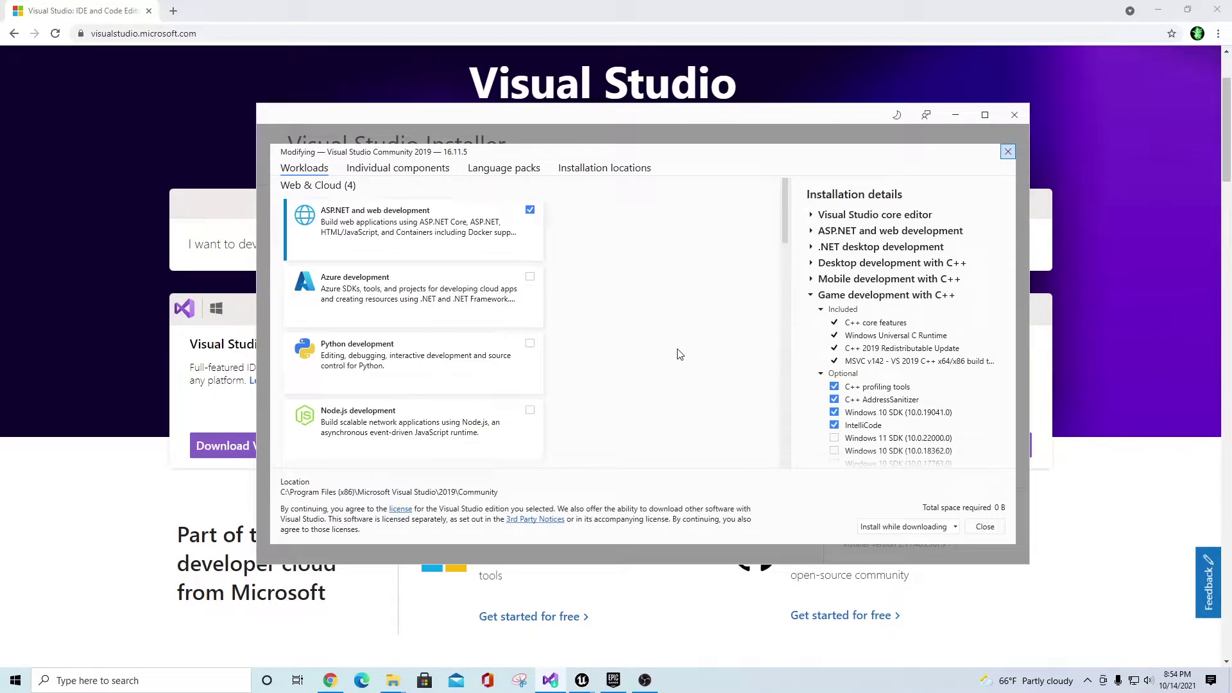
scroll(668, 353, down, 5)
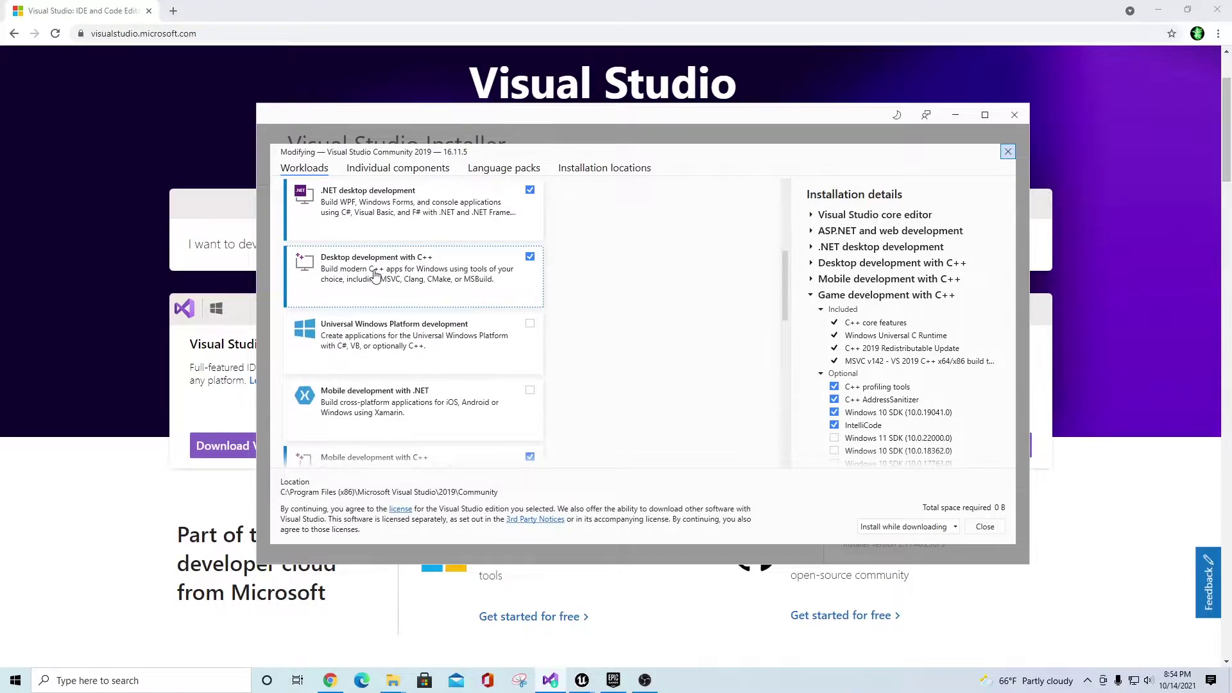
click(532, 268)
scroll(603, 321, down, 5)
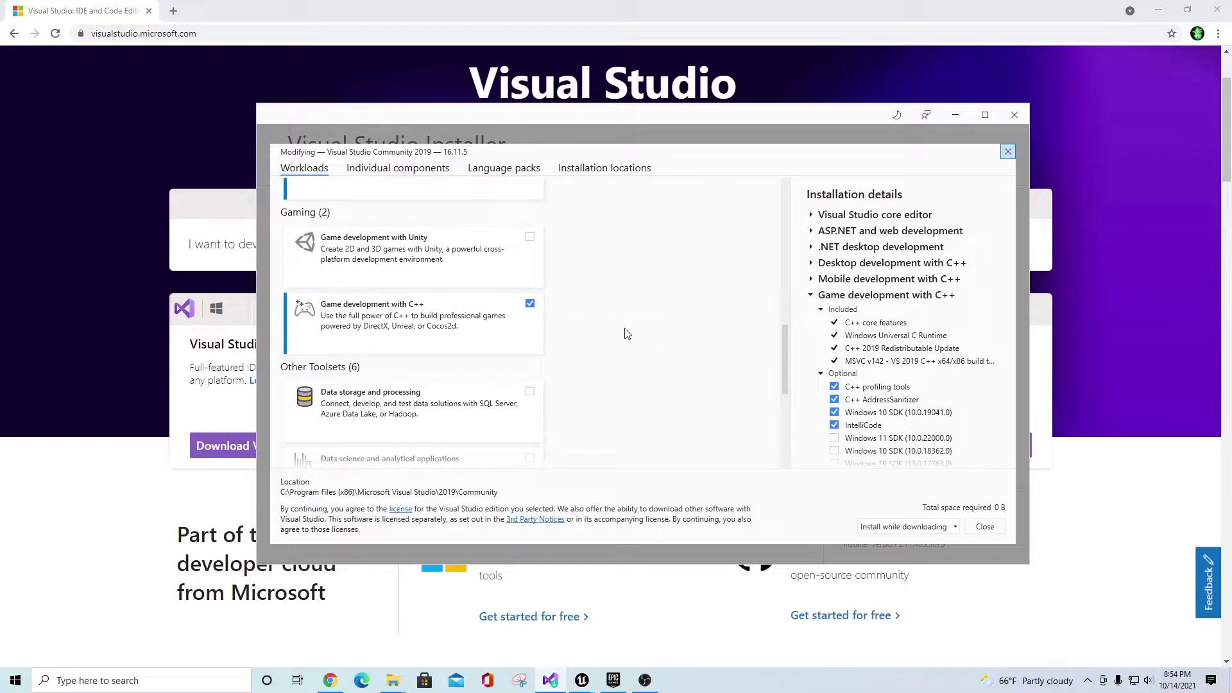
scroll(634, 317, up, 10)
click(982, 527)
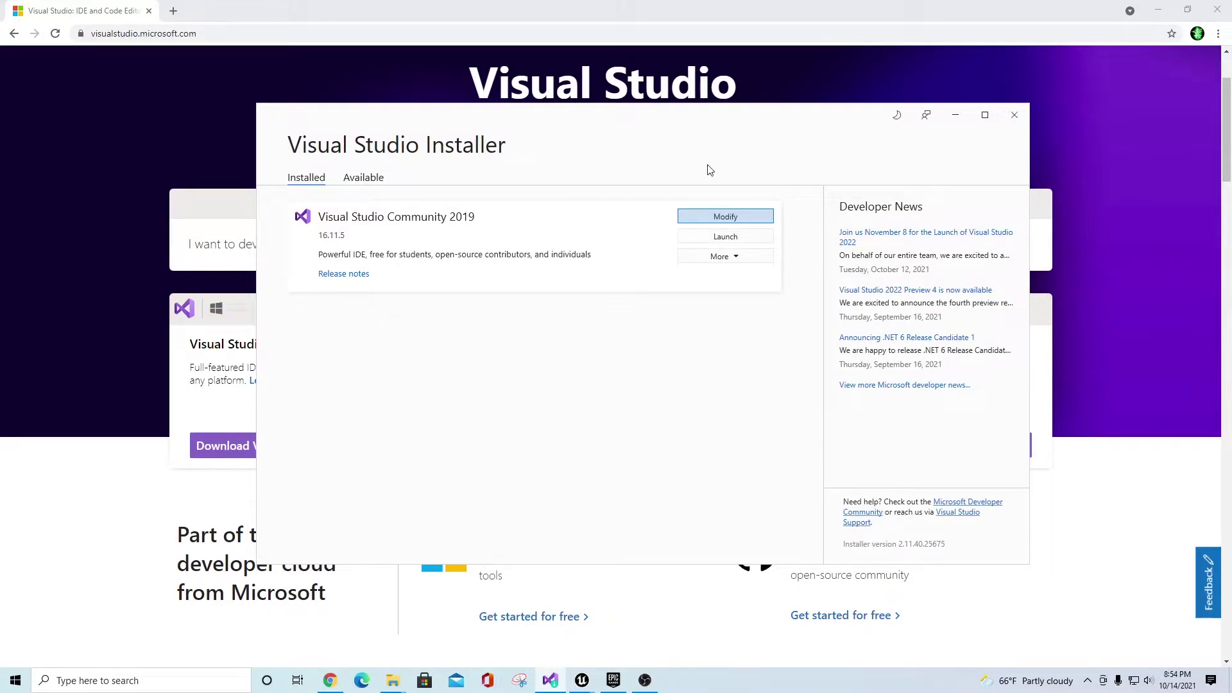
click(1015, 117)
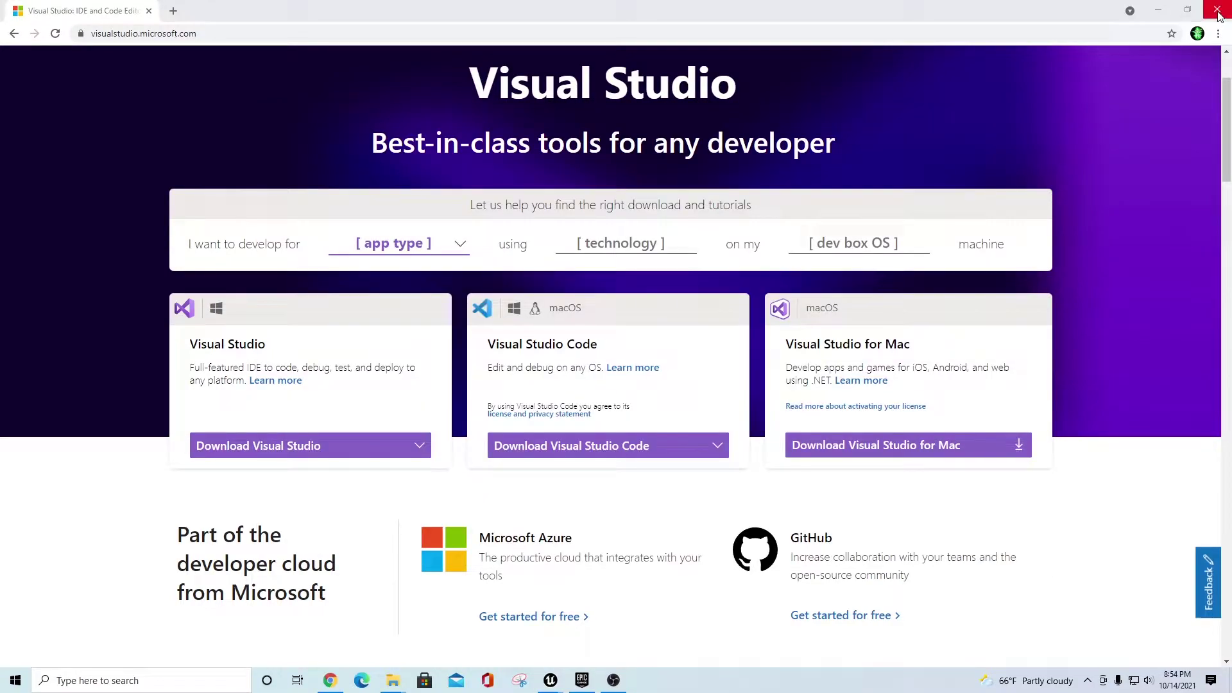
click(1218, 11)
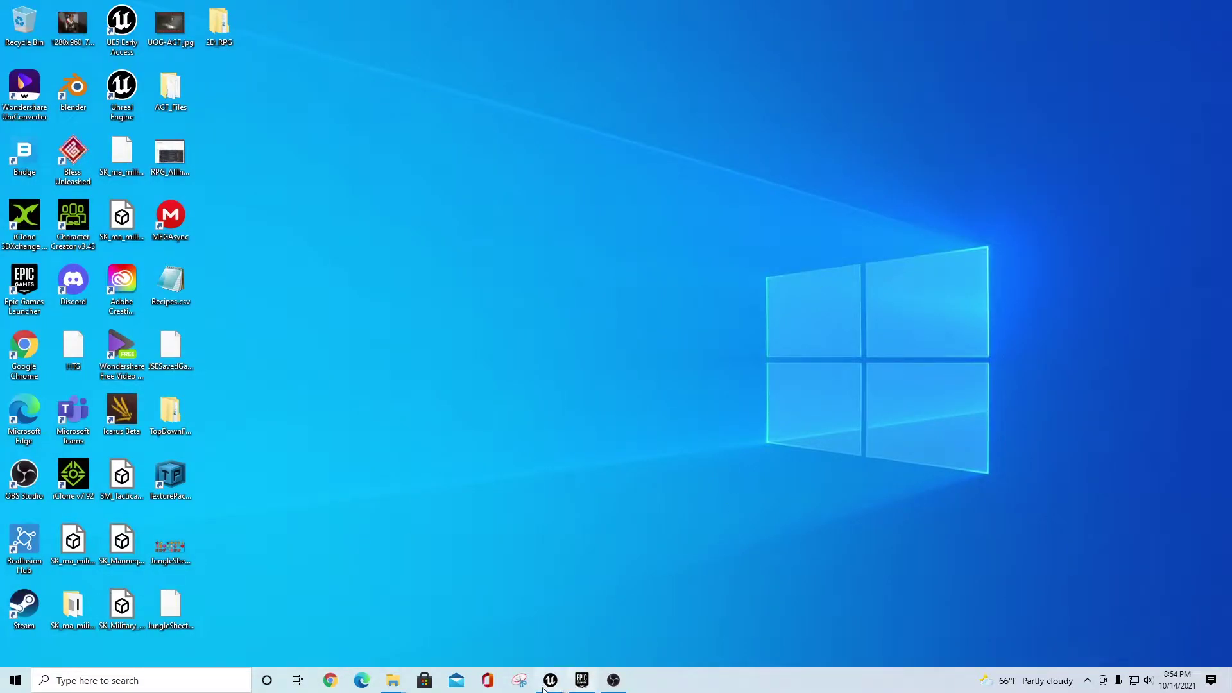
Switch to the Unreal Project Browser and set up a new Games project from the Blank template as a C++ project
mouse_move(550, 684)
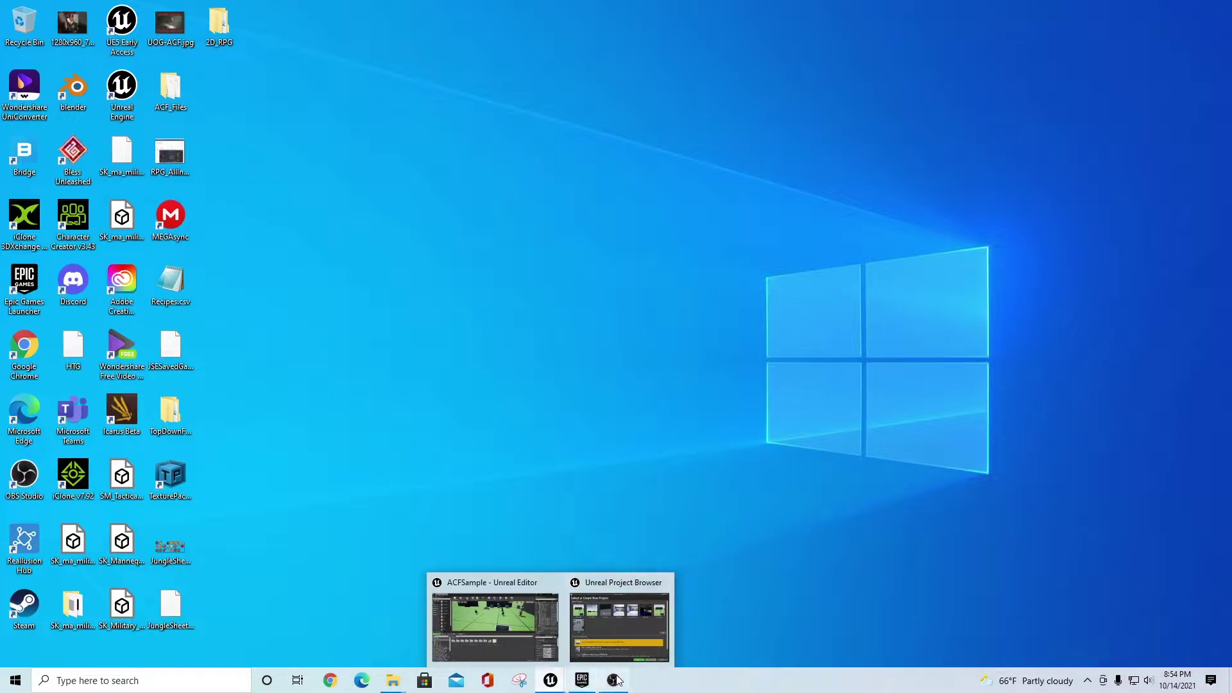
click(642, 586)
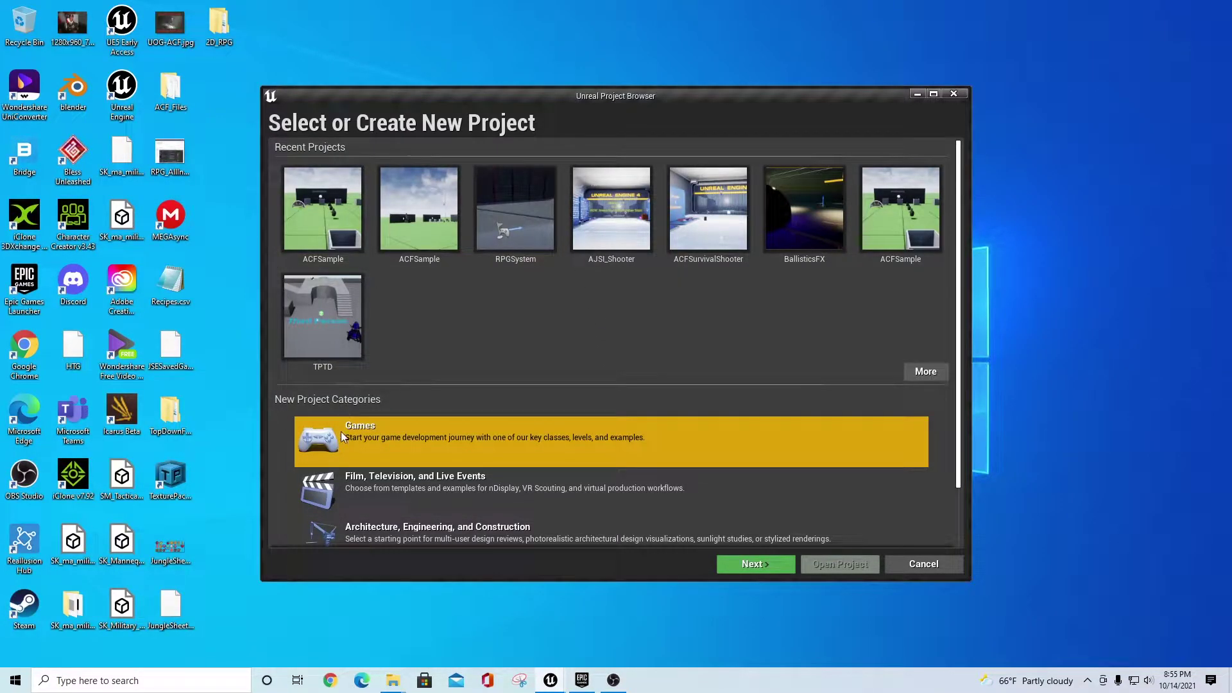
click(751, 567)
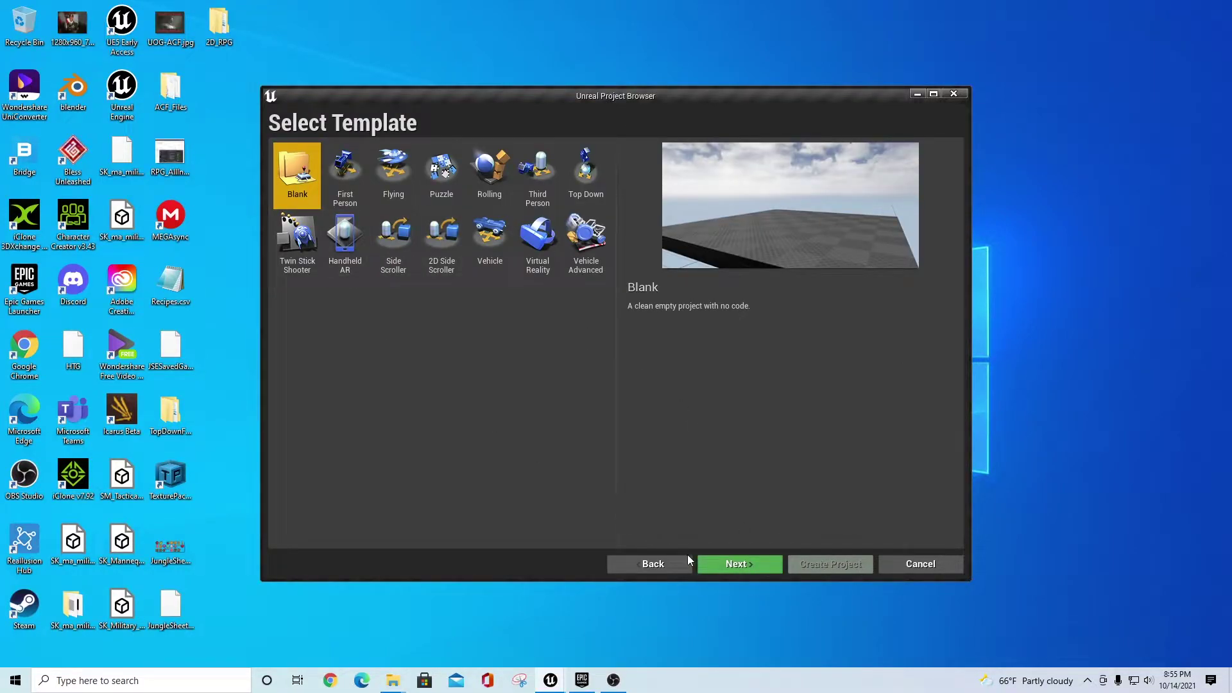
click(738, 565)
click(362, 191)
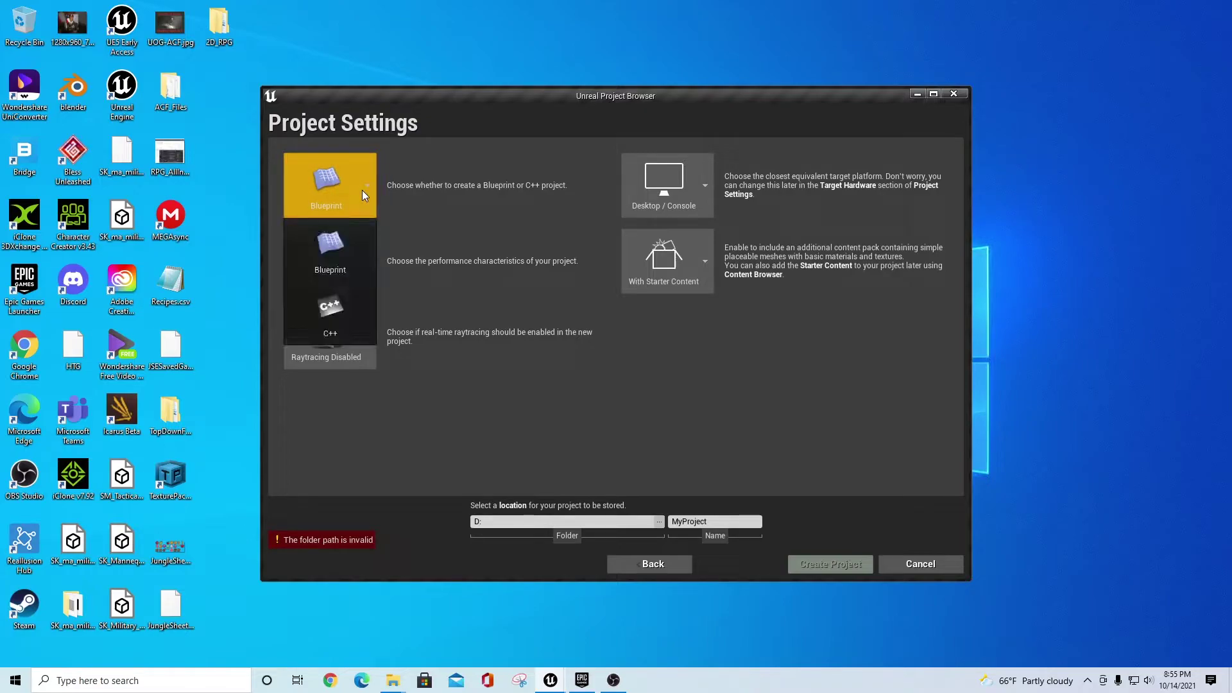
click(335, 324)
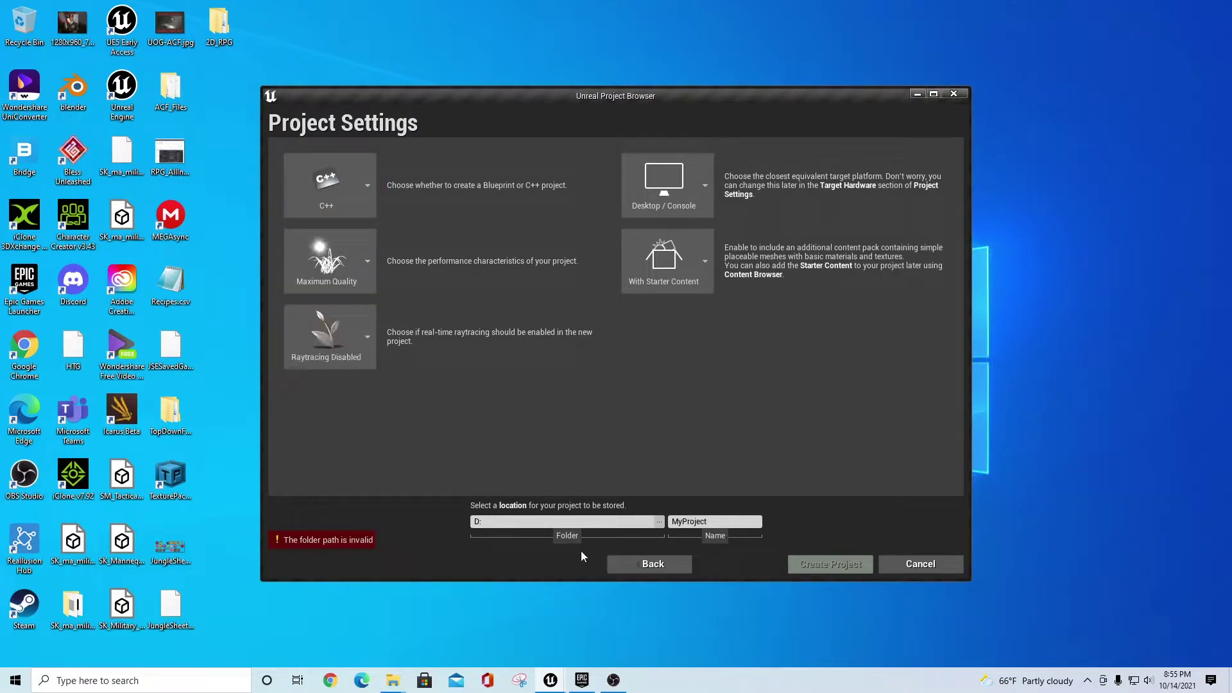
Set the project location to D:\, name it ACF_CPP_Master, and create the project
click(660, 522)
click(311, 350)
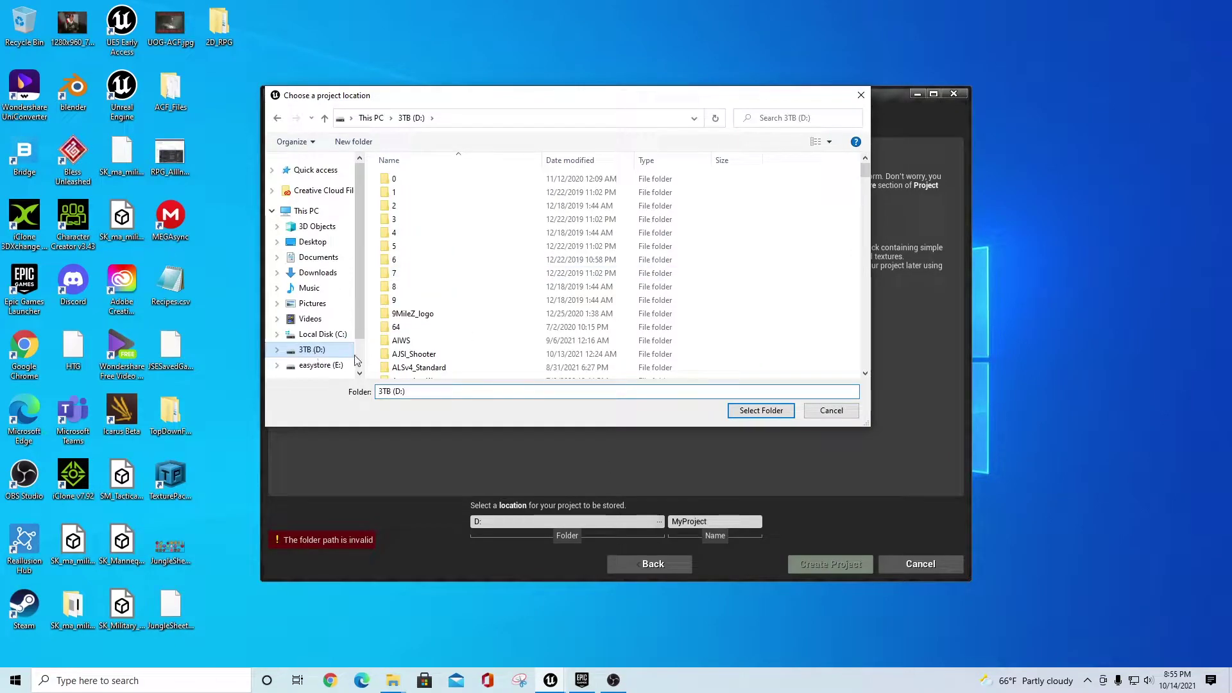
click(761, 411)
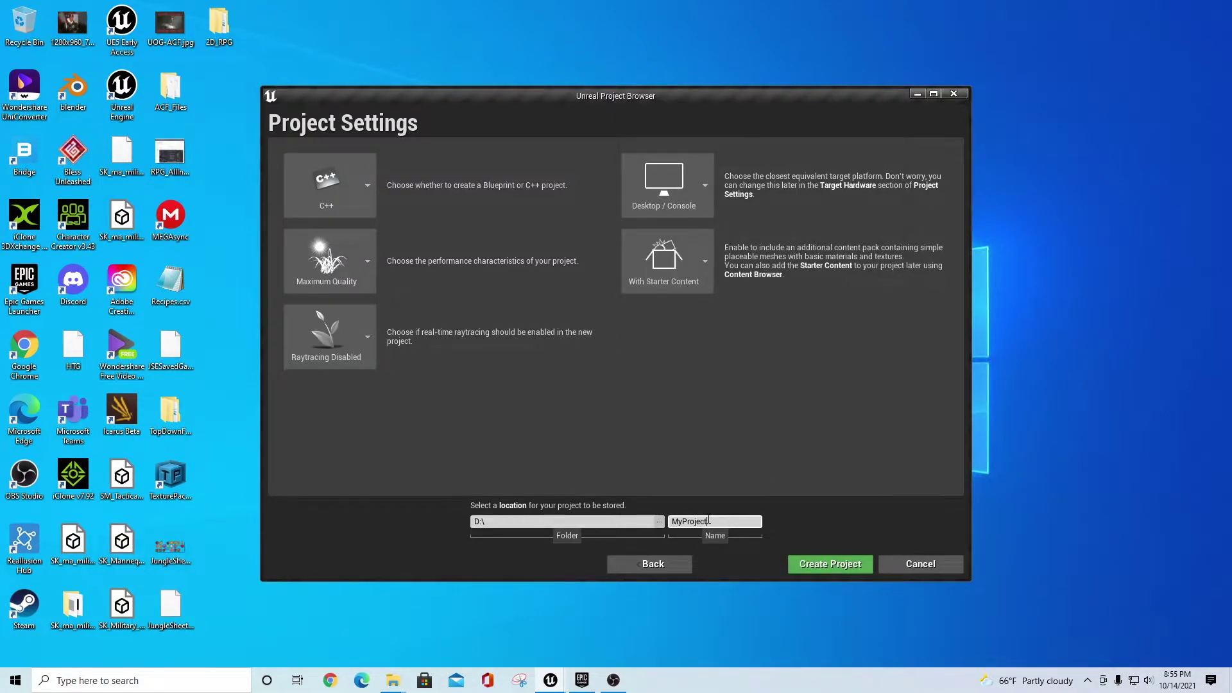
click(692, 522)
text(ACF_CPP_Master)
click(826, 564)
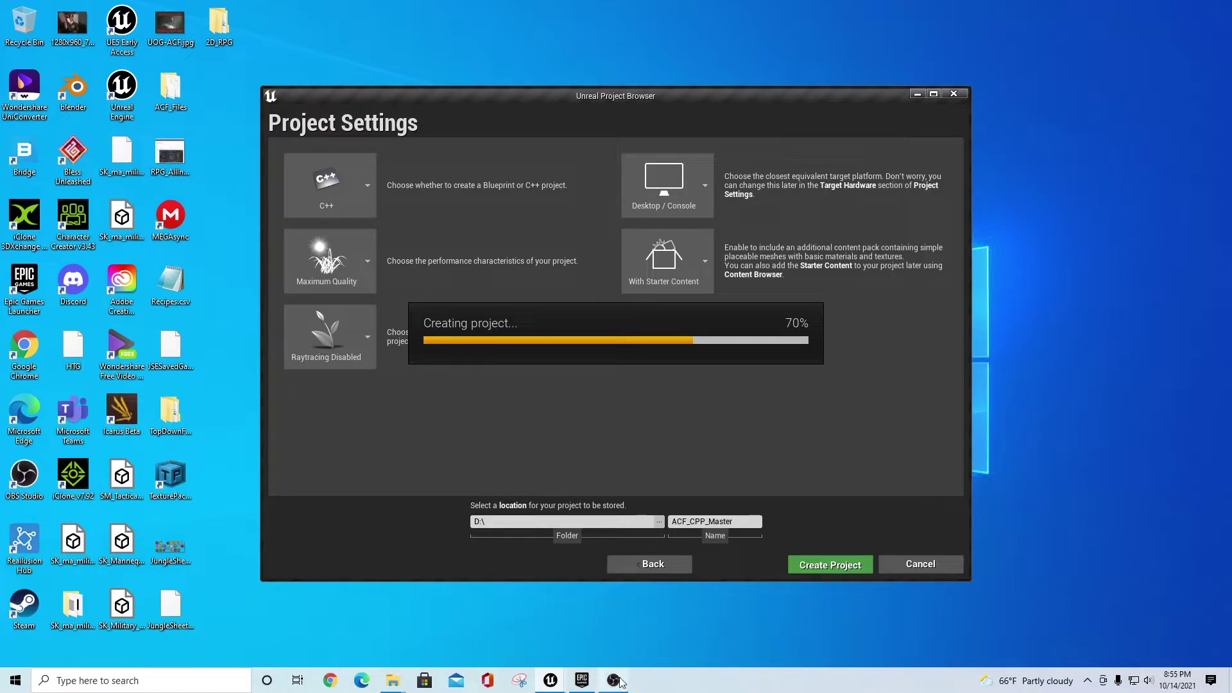
Switch to the ACFSample project's Unreal Editor and show GameplayTags in its project settings
mouse_move(614, 685)
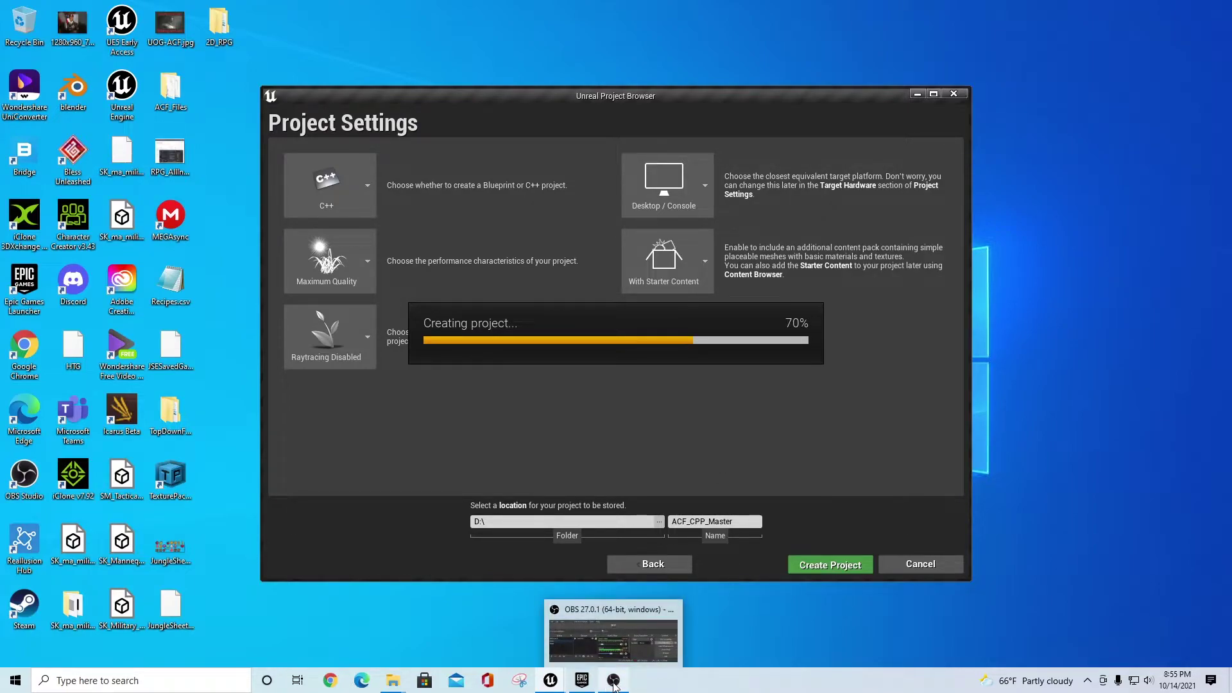
mouse_move(553, 682)
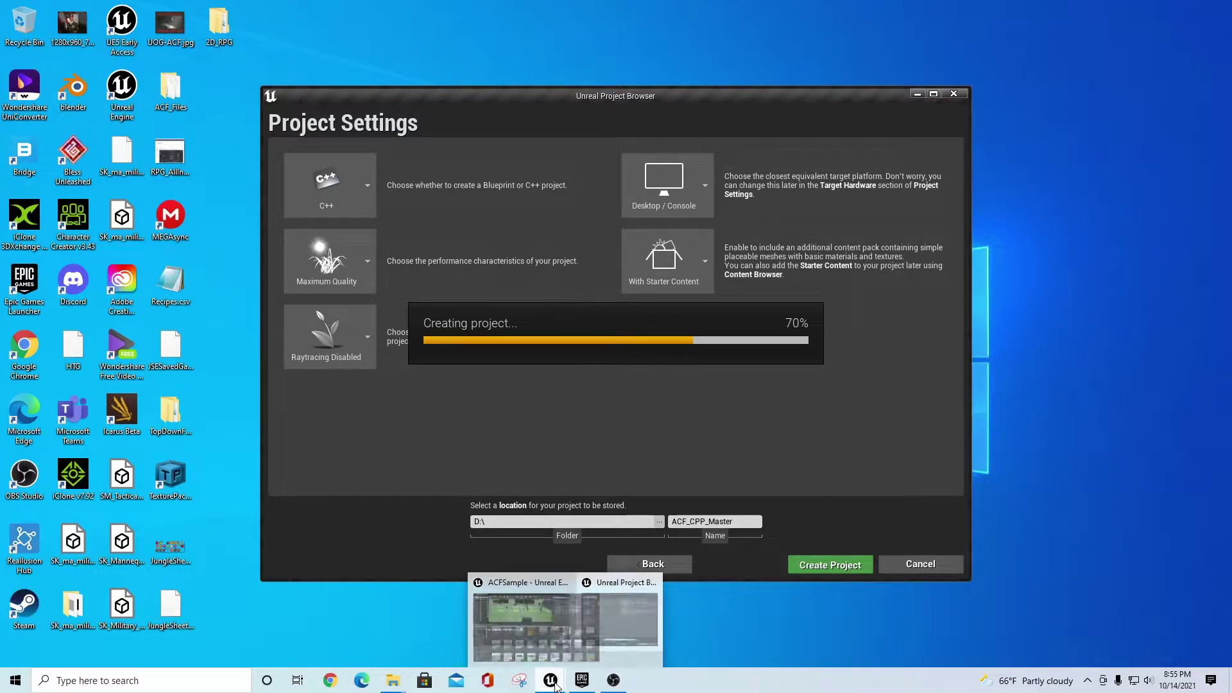
click(507, 594)
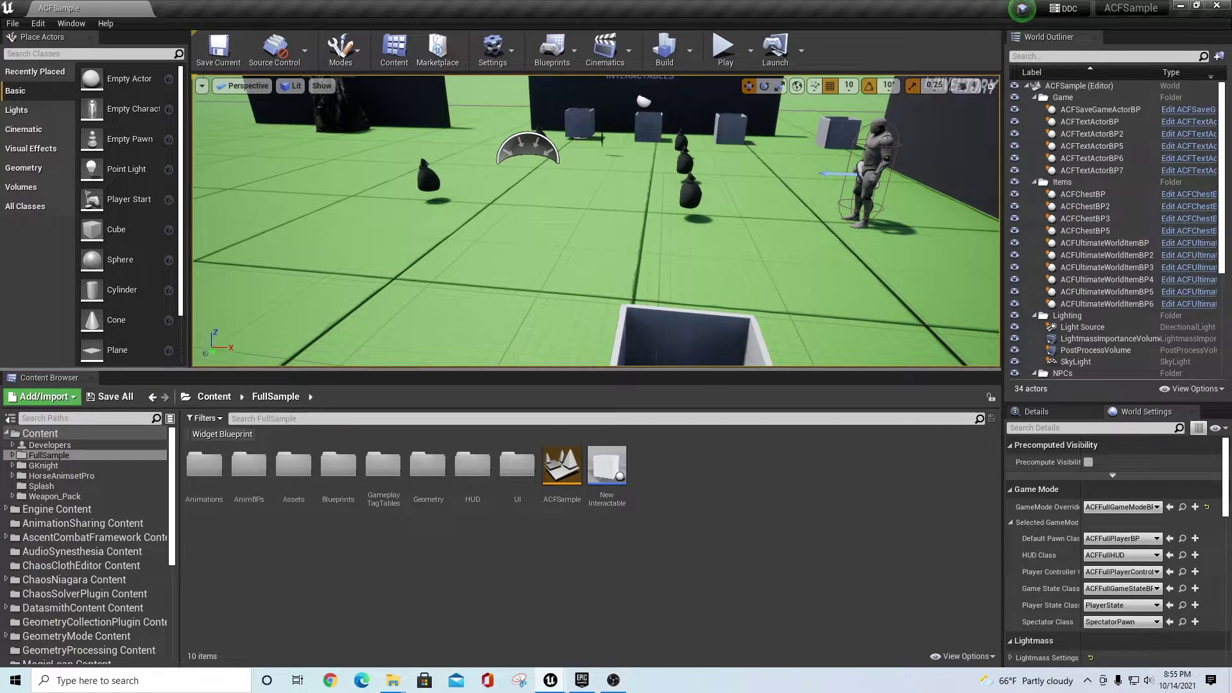
click(500, 70)
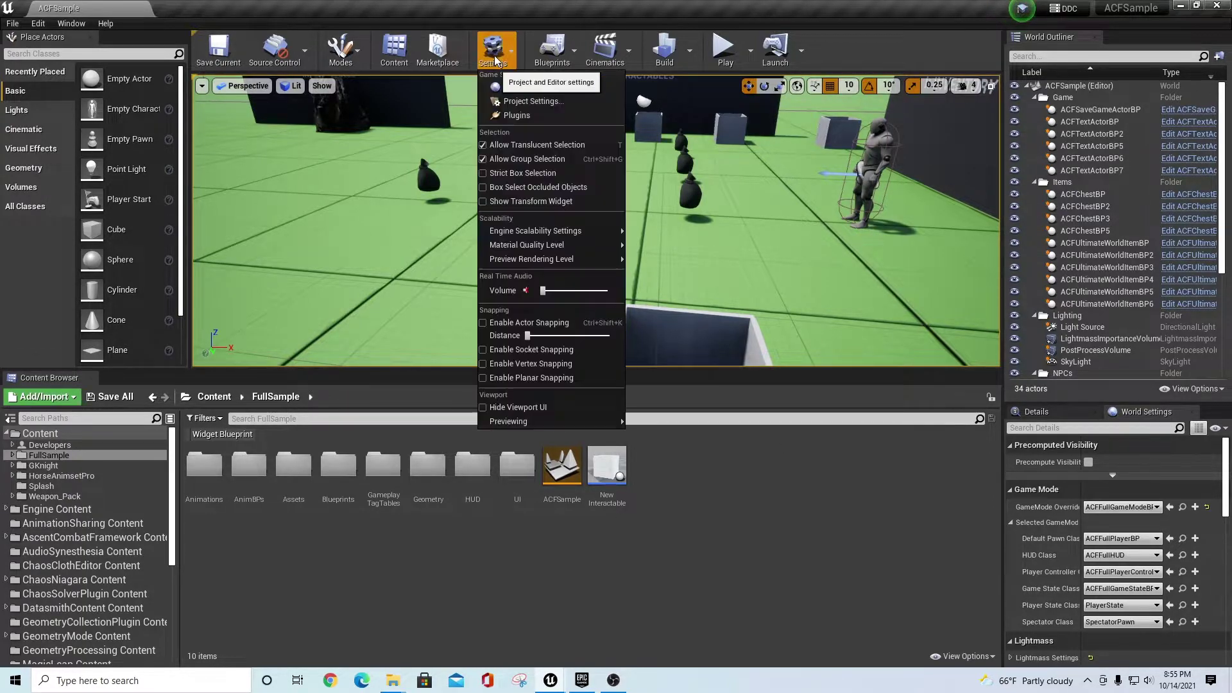
click(534, 100)
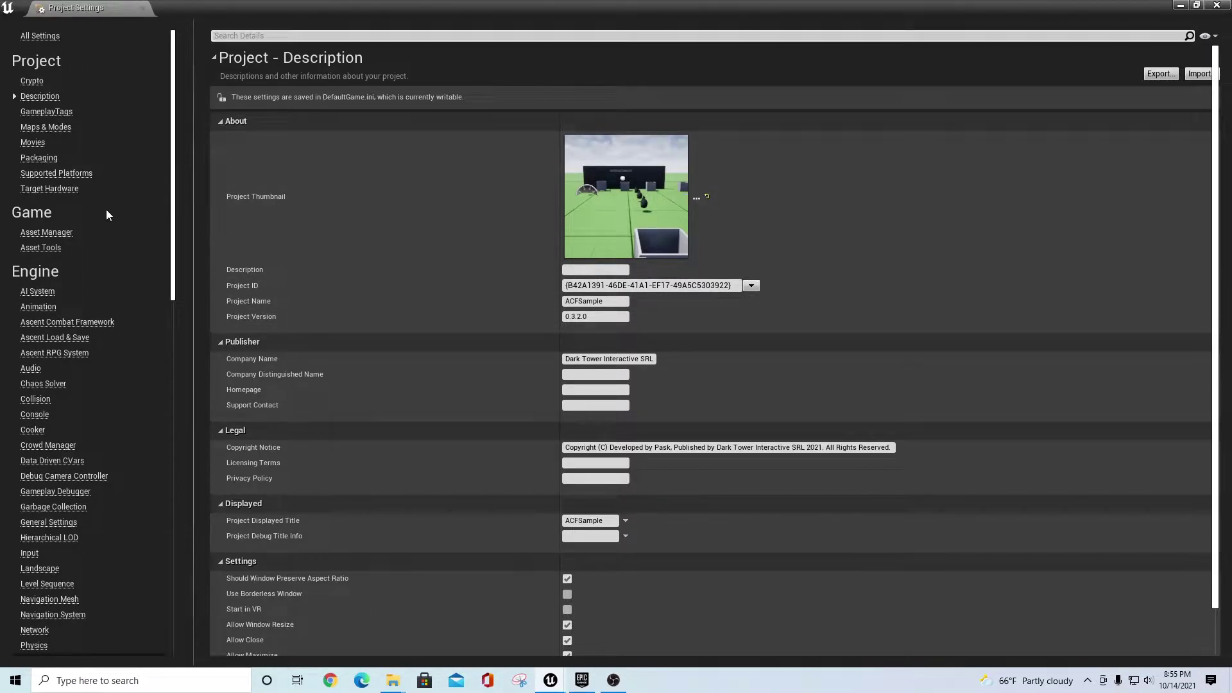
click(63, 113)
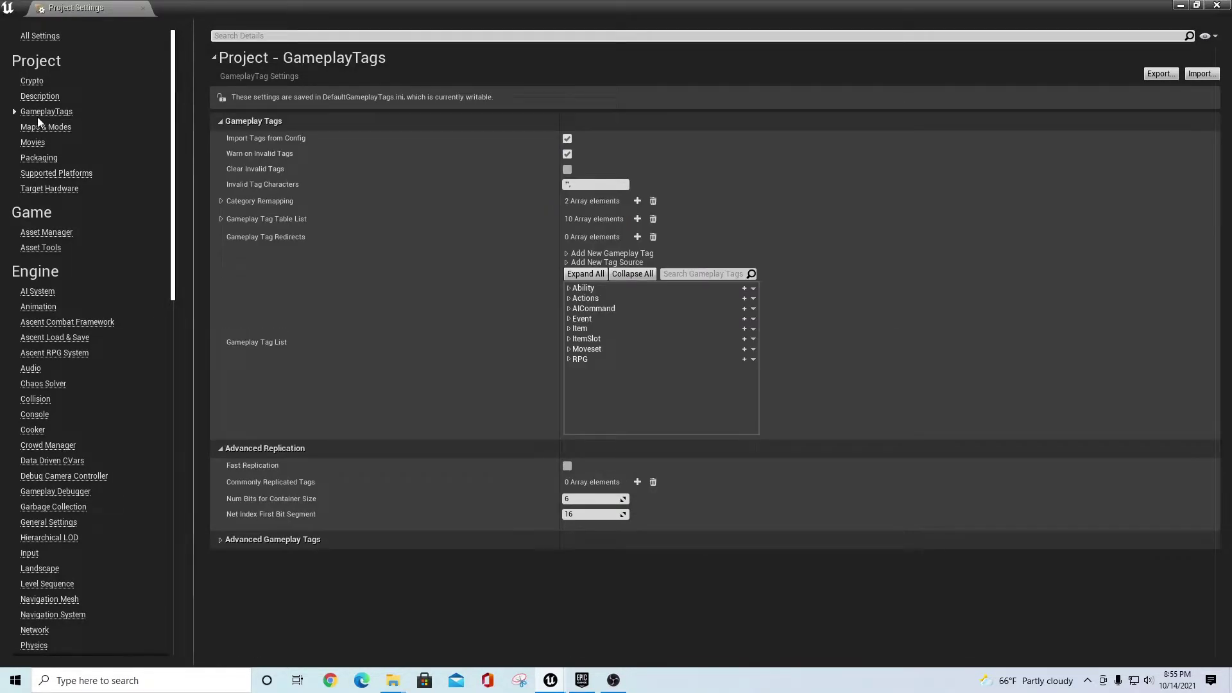
Start exporting the GameplayTags settings to the Desktop's ACF_Files folder, choose ACF-GameplayTags.ini as the target, and cancel the export
click(1160, 73)
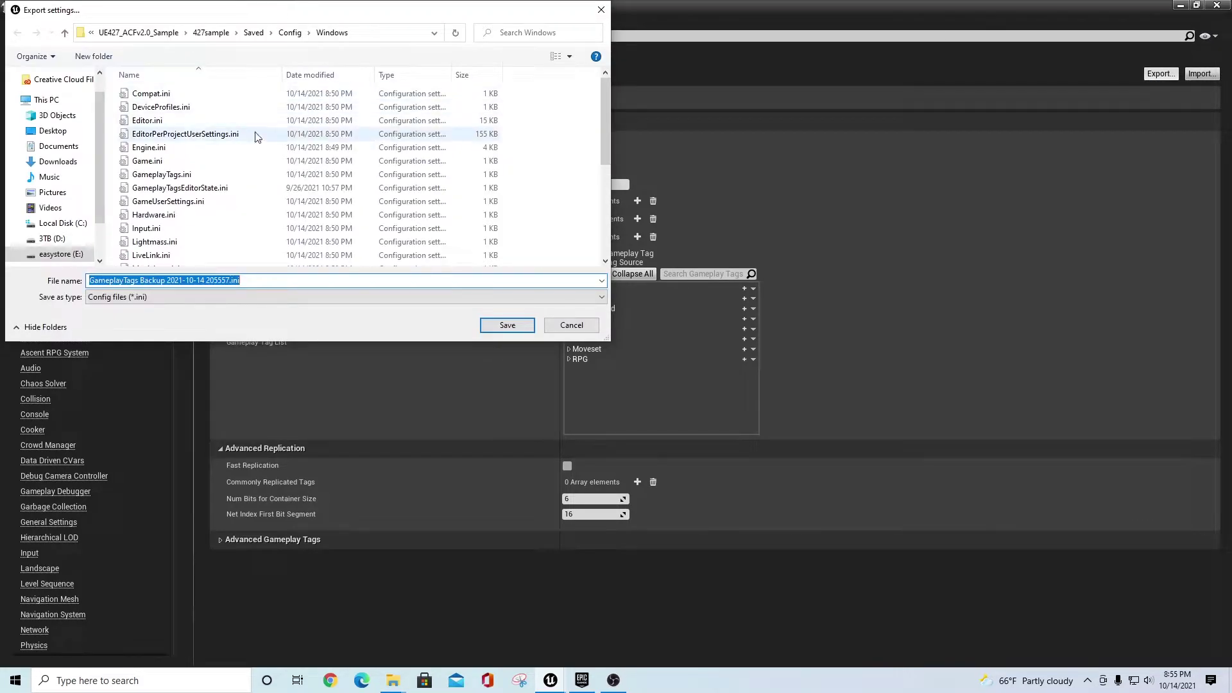
click(52, 131)
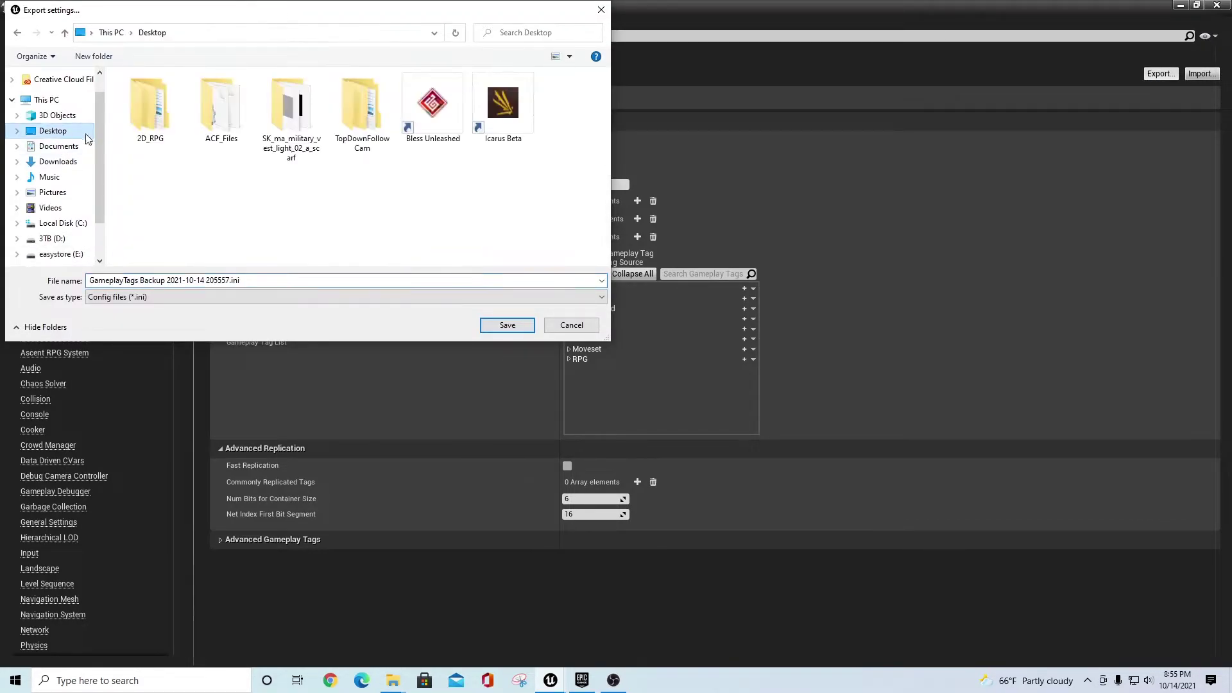
double_click(212, 126)
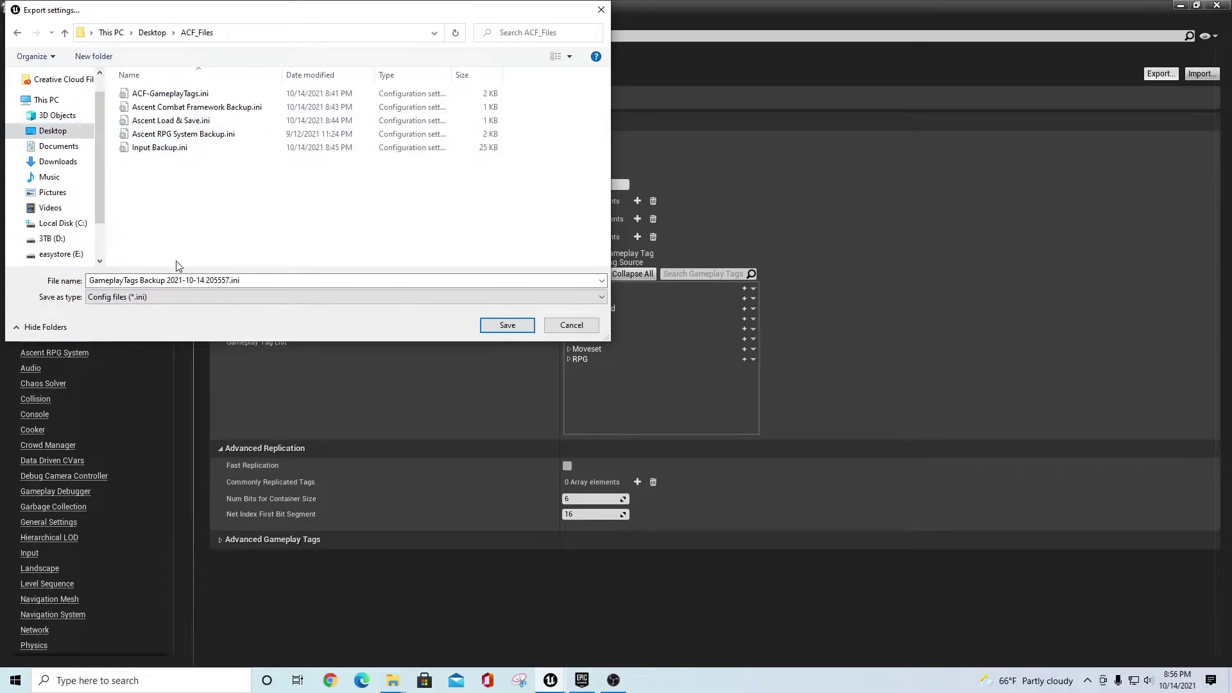
click(108, 283)
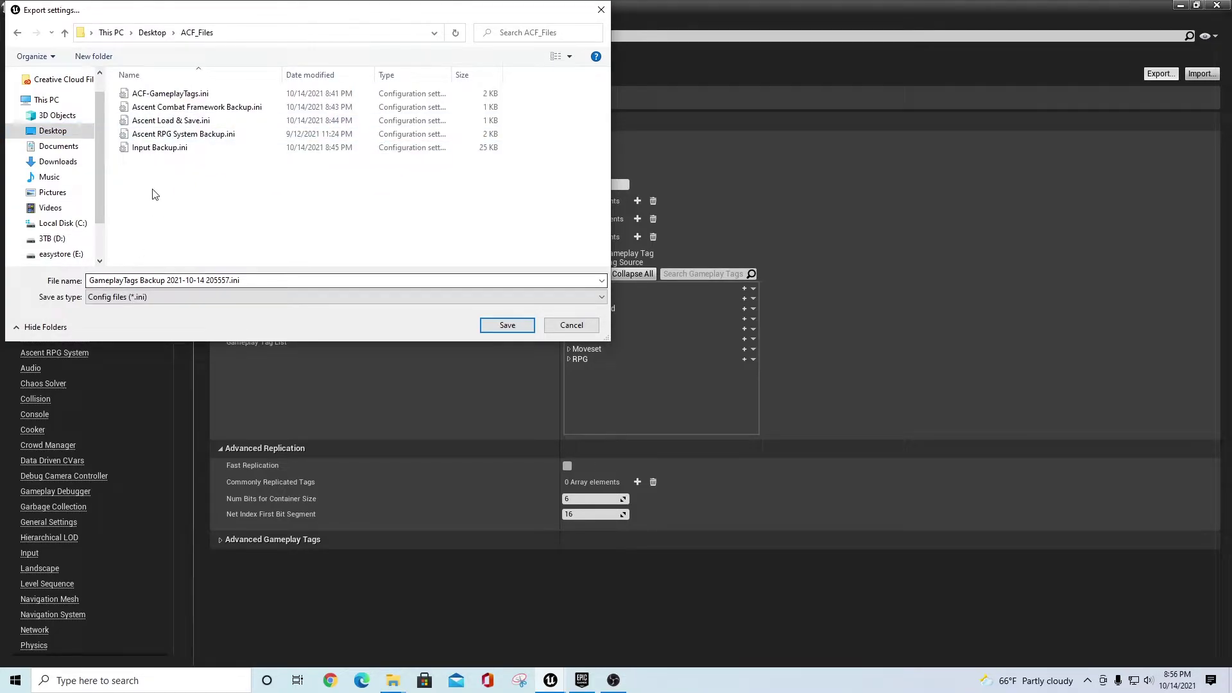
click(163, 98)
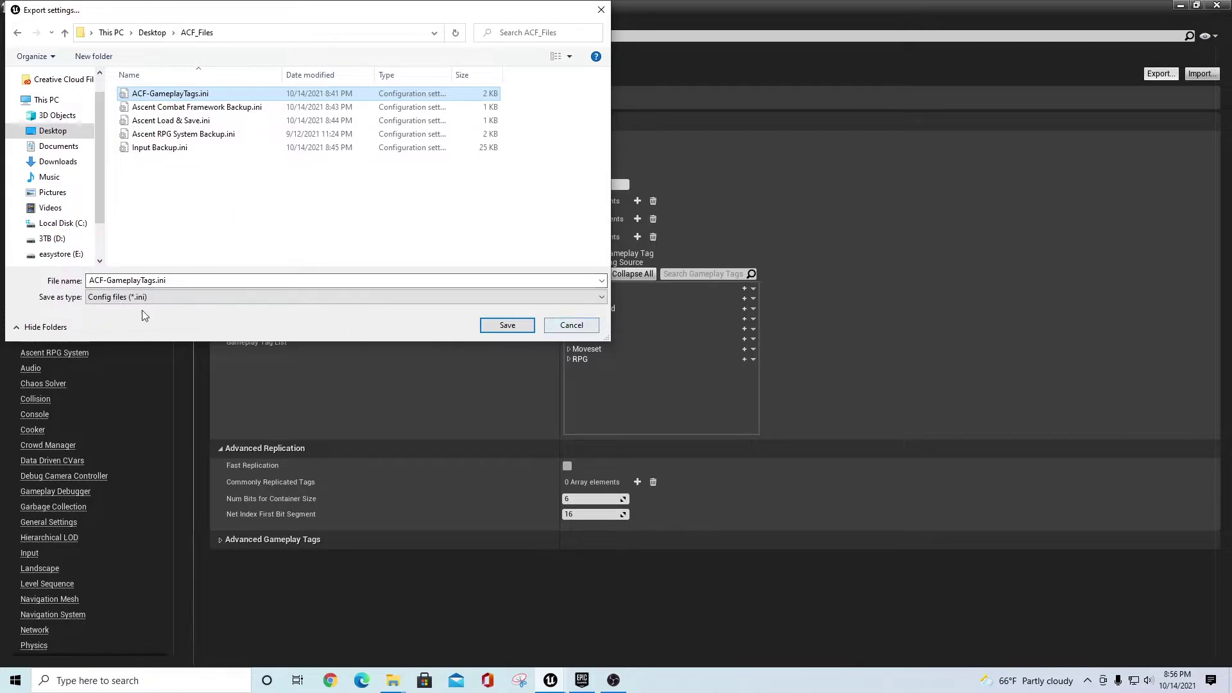
click(571, 326)
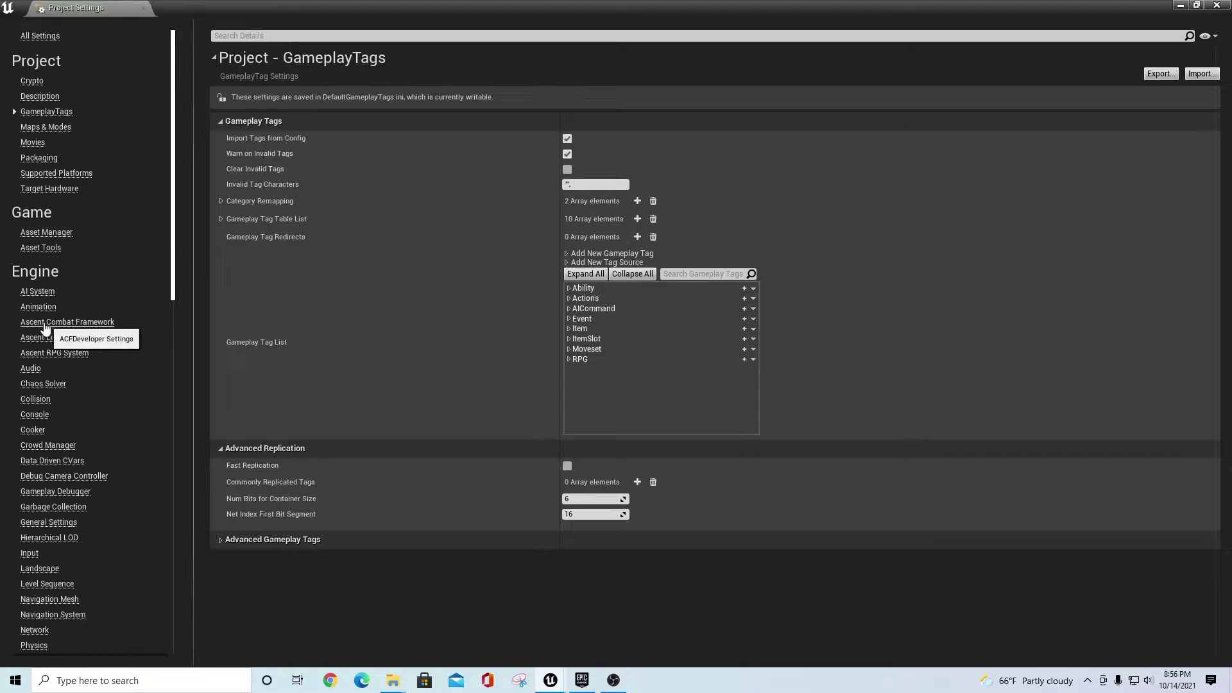
Start exporting the Ascent Combat Framework settings to the Desktop's ACF_Files folder and cancel the export
click(76, 329)
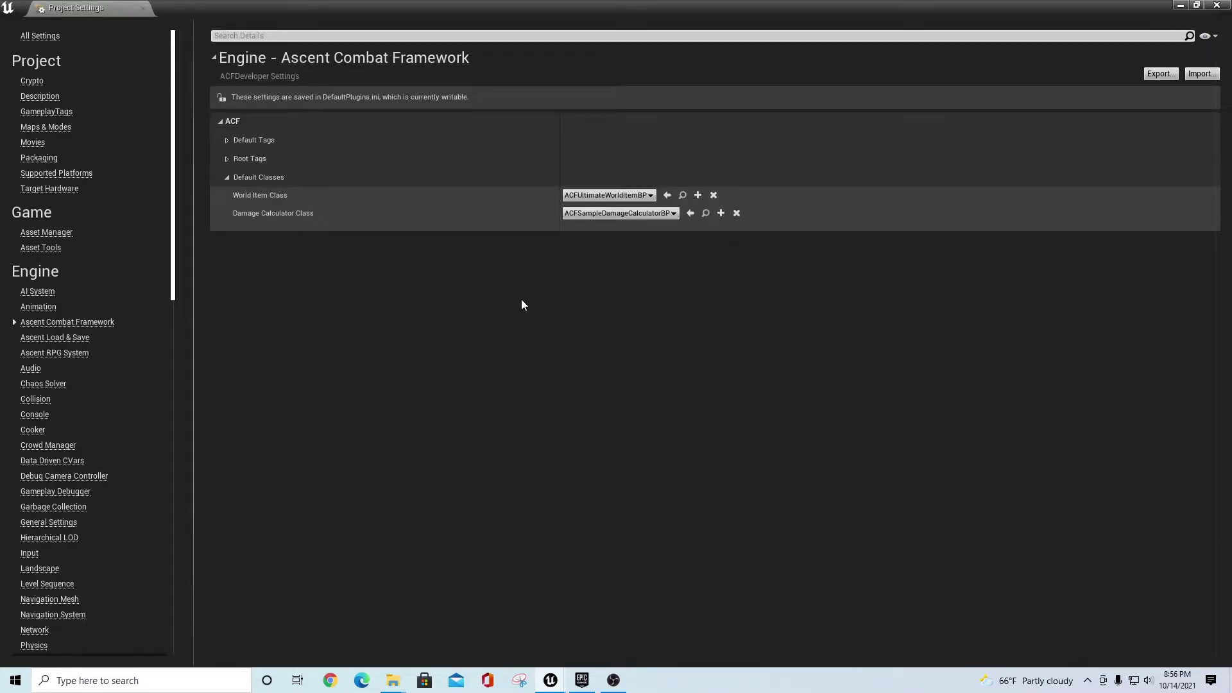
click(1159, 74)
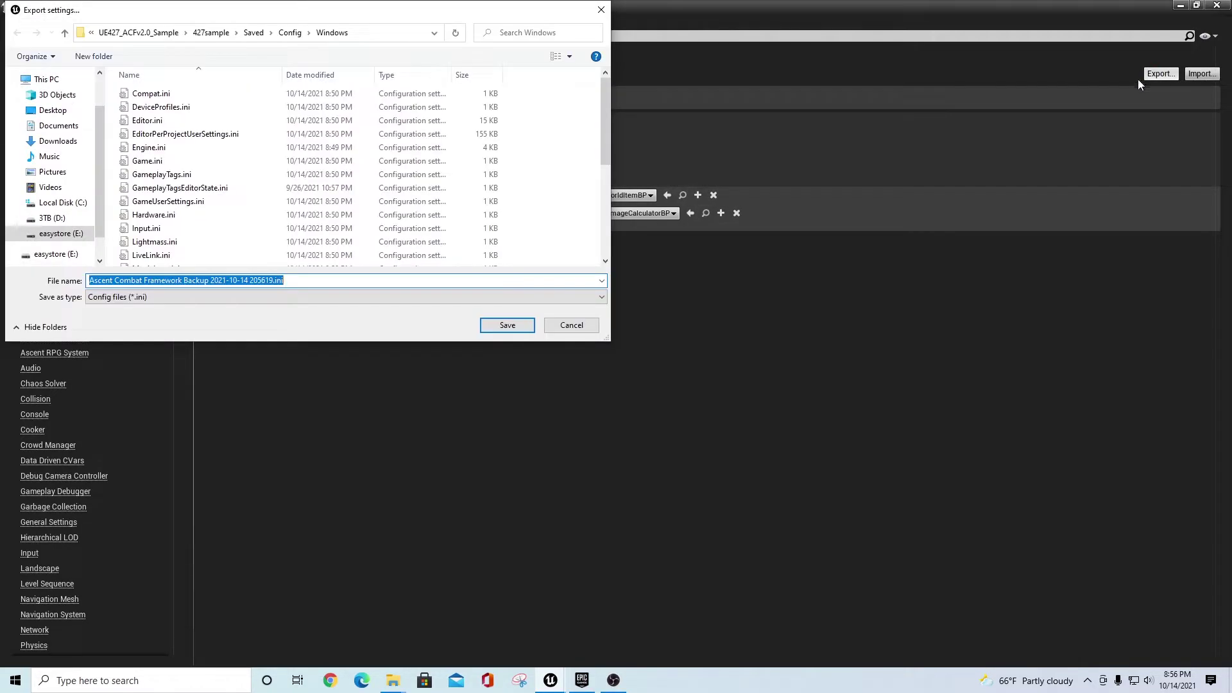
click(52, 111)
click(224, 113)
double_click(224, 110)
click(109, 283)
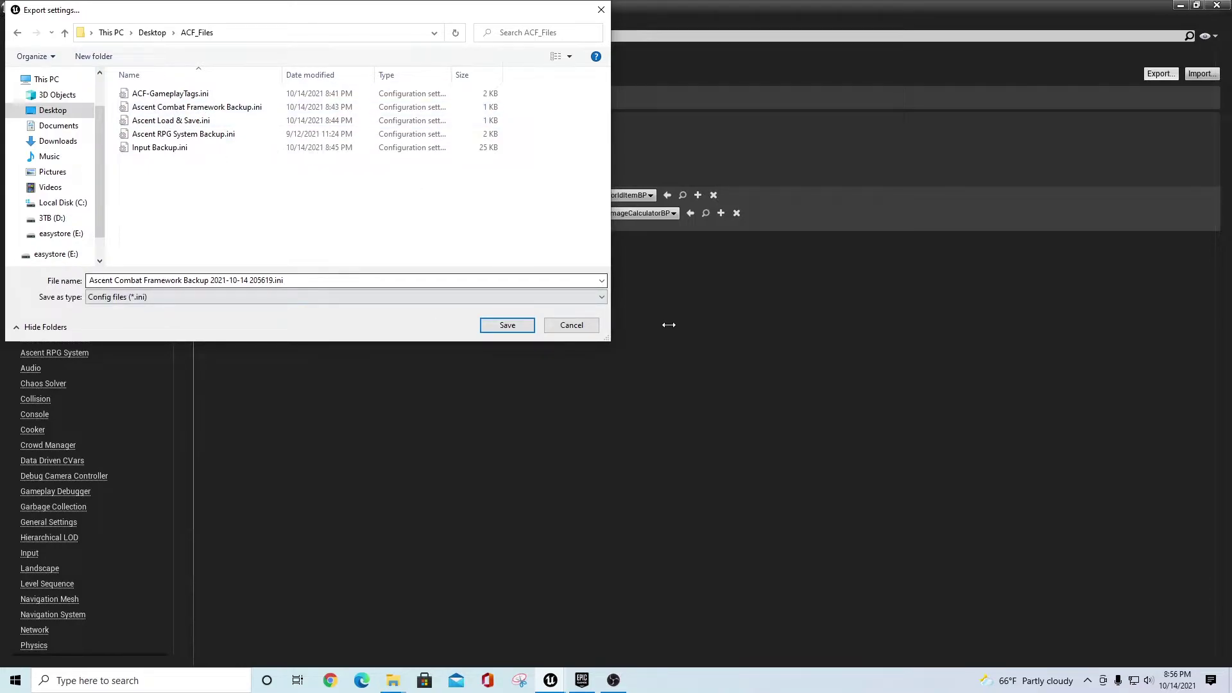
click(579, 328)
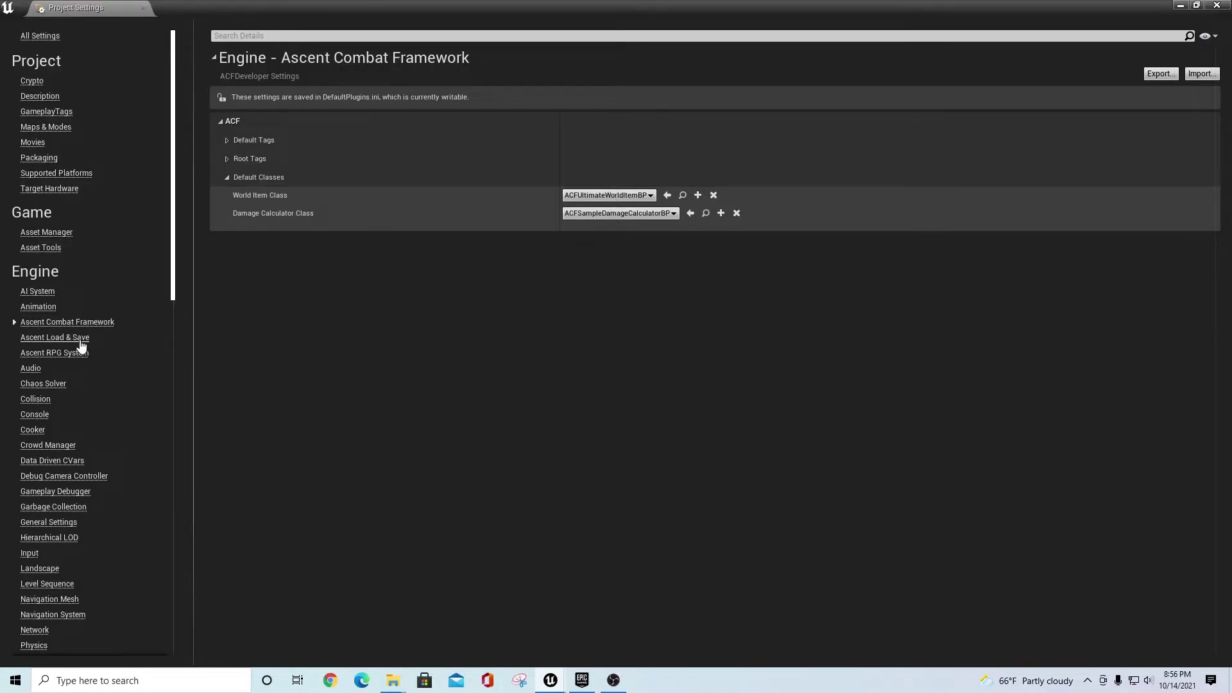
Review the Ascent Load & Save, Ascent RPG System and Input settings, including the action and axis mappings, and close the project settings
click(43, 340)
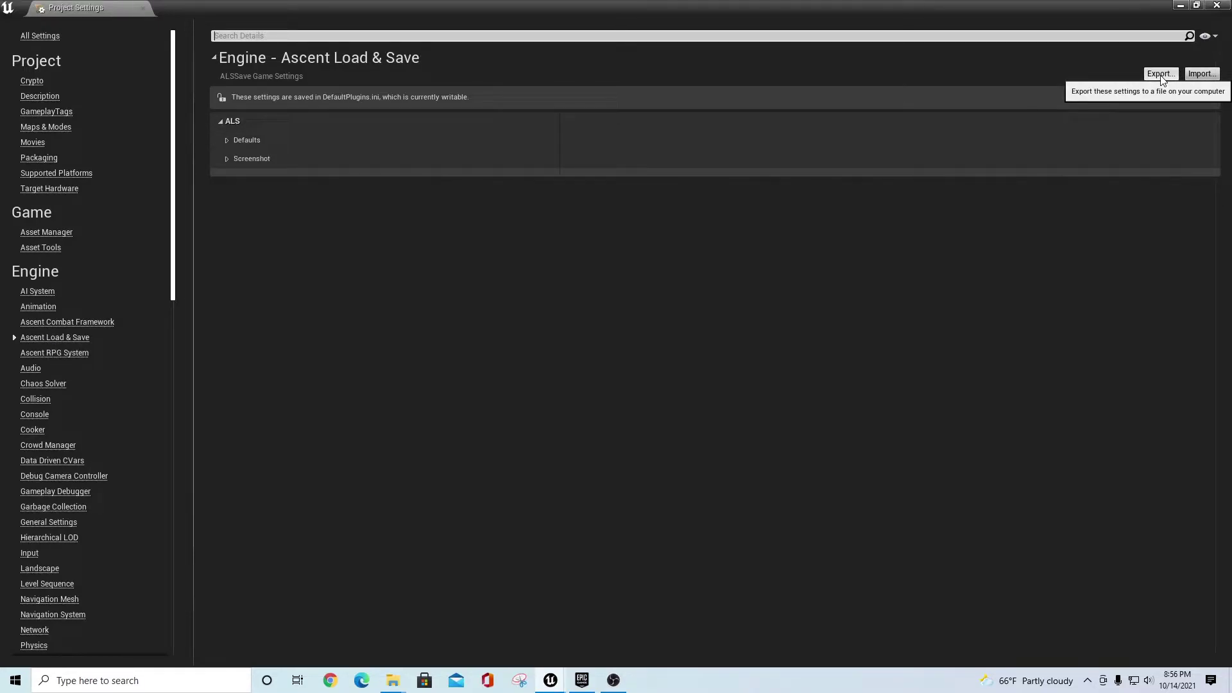
click(51, 357)
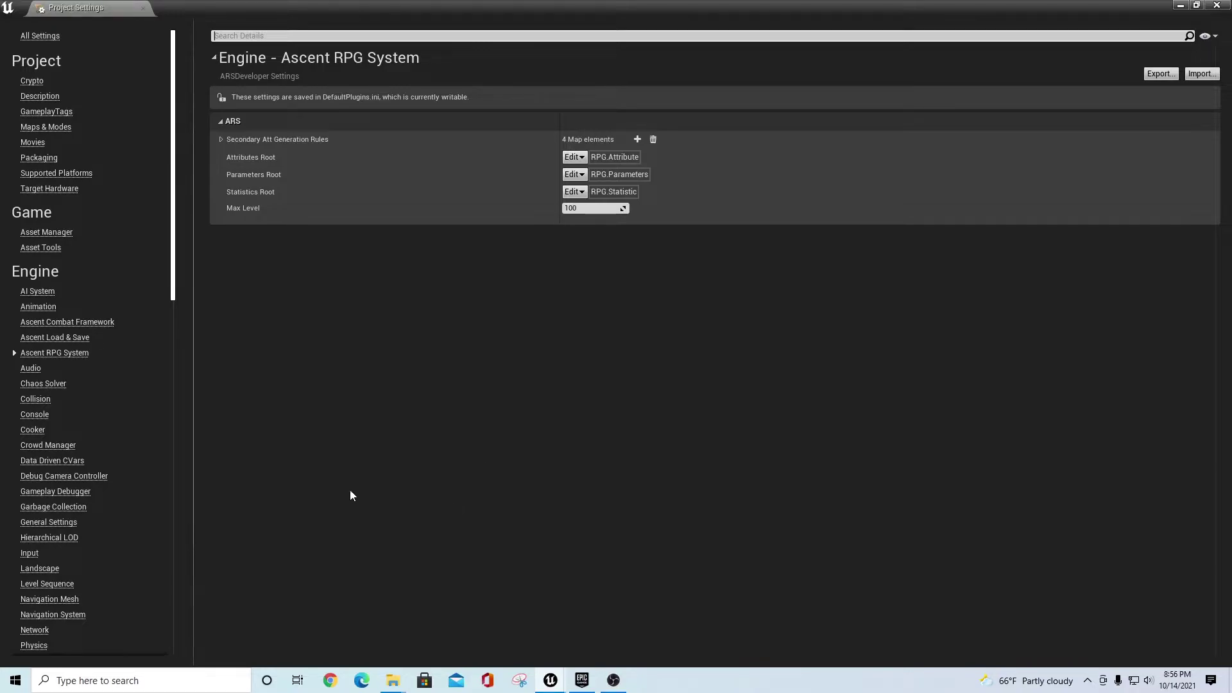
click(30, 554)
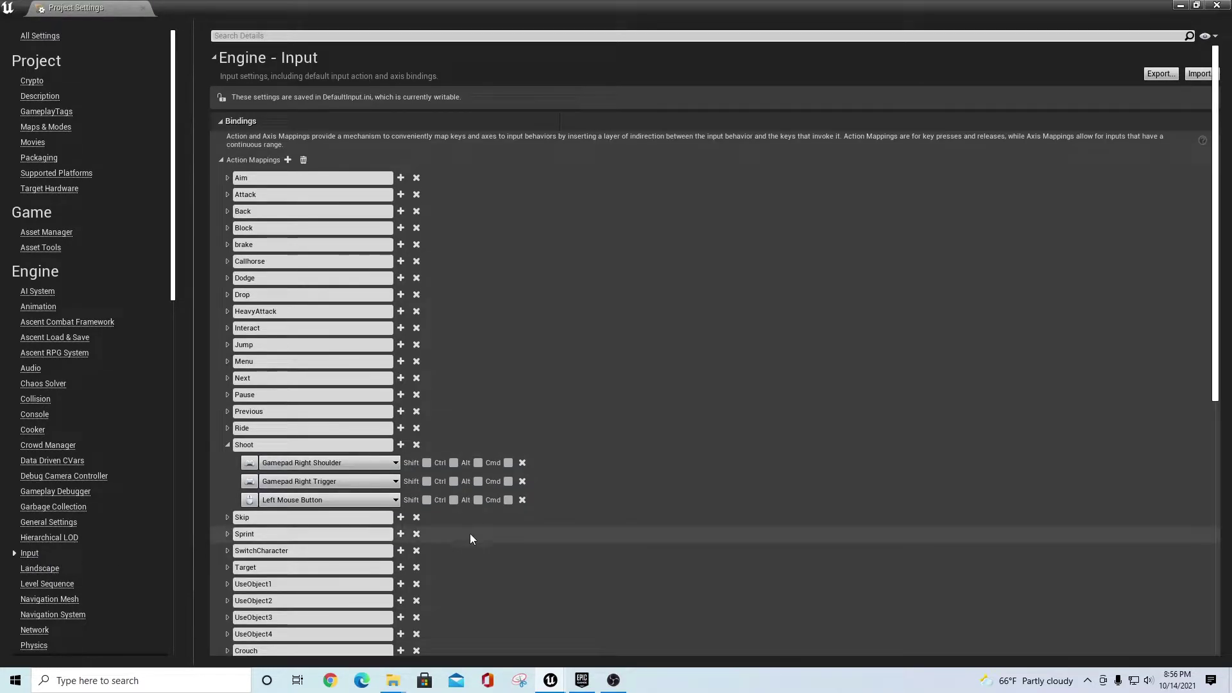
click(227, 444)
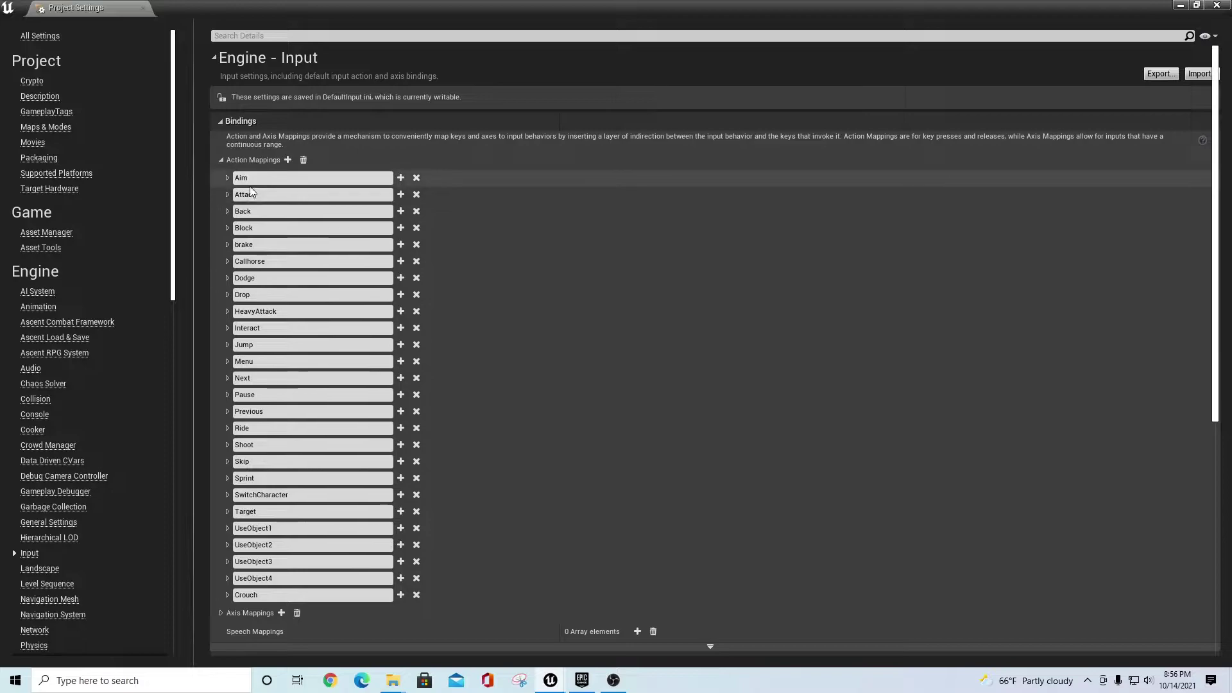
click(219, 612)
scroll(631, 488, down, 5)
scroll(634, 488, up, 5)
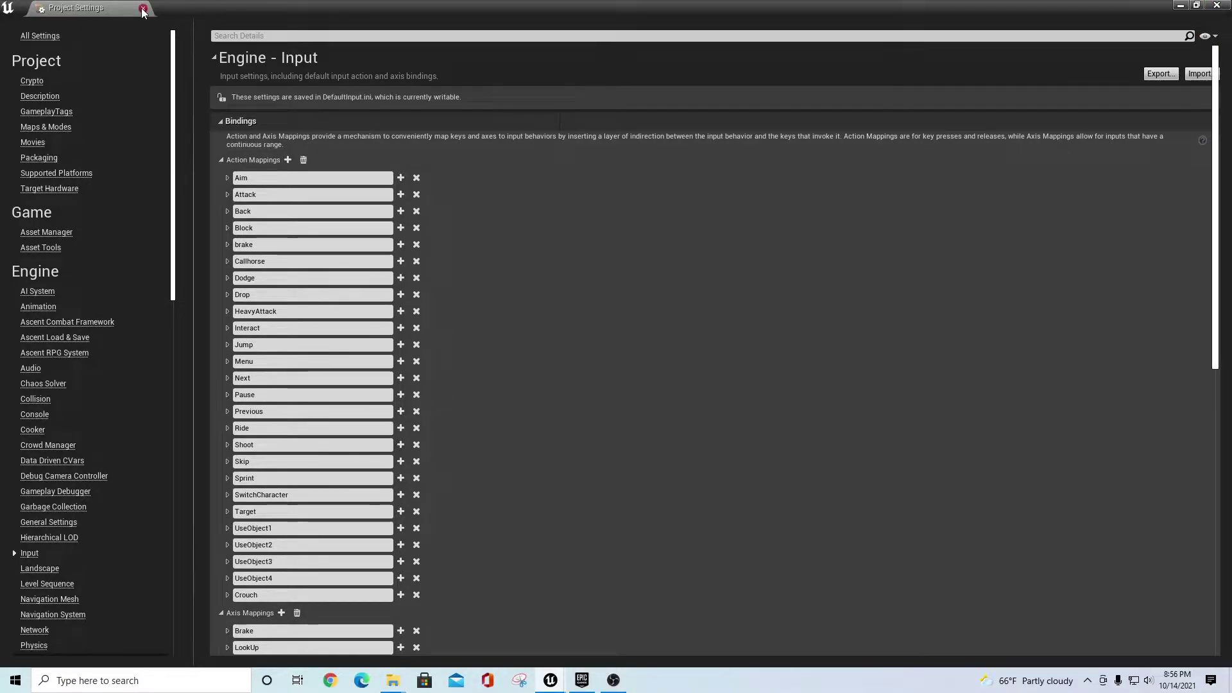
click(1217, 6)
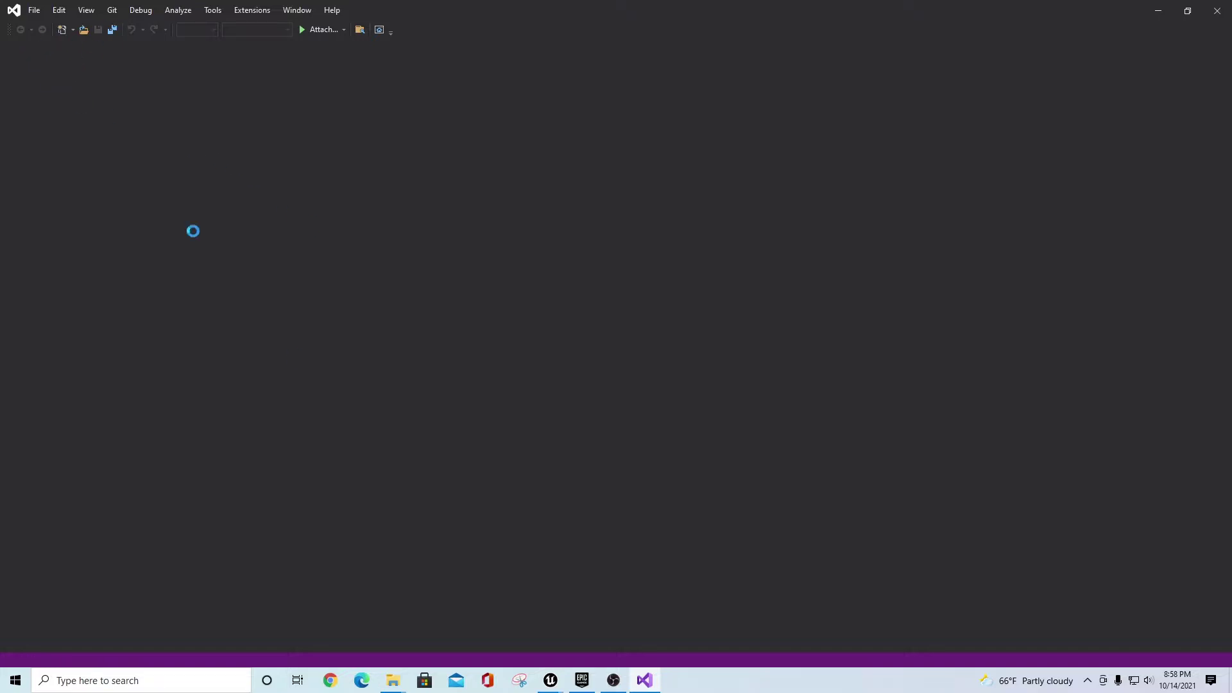
Switch to the ACF_CPP_Master project's Unreal Editor and show the folder tree in the Content Browser
click(583, 683)
click(569, 683)
mouse_move(565, 684)
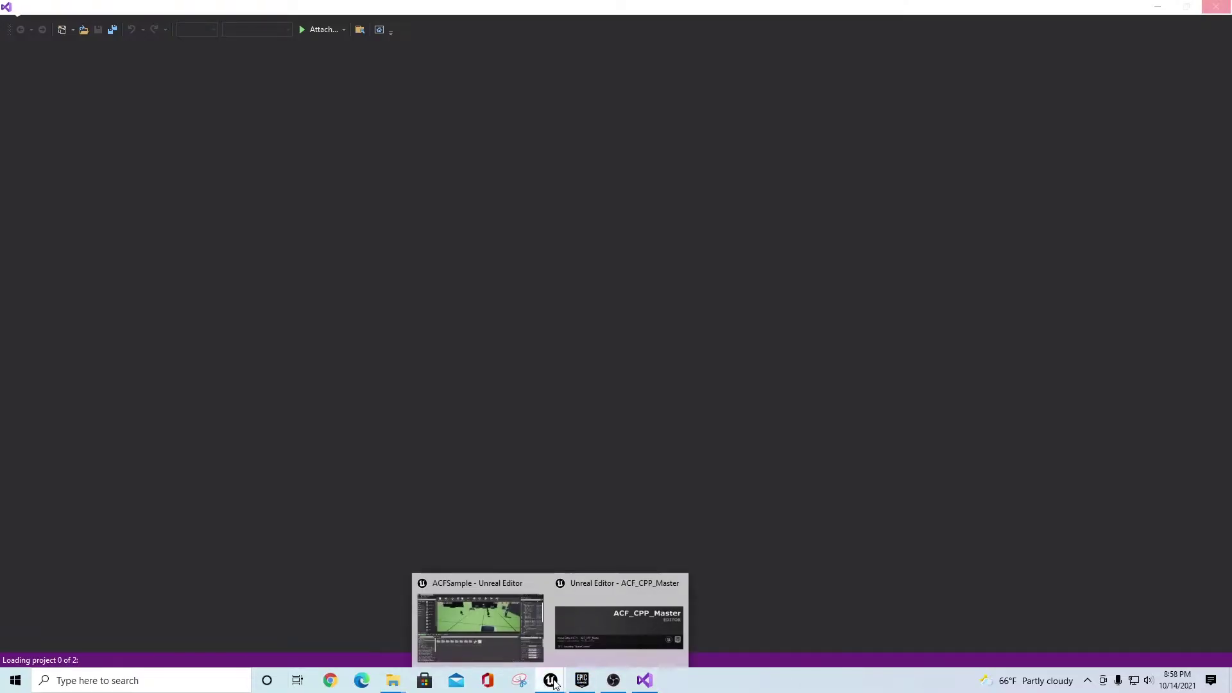
click(590, 582)
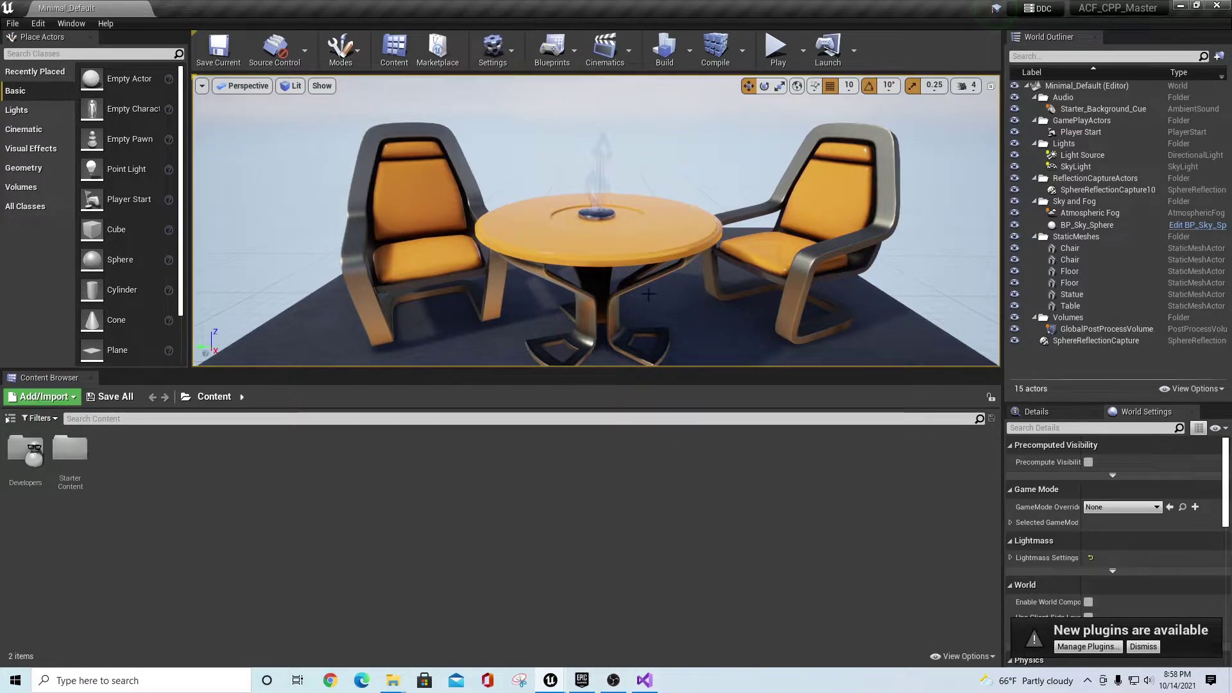
click(11, 418)
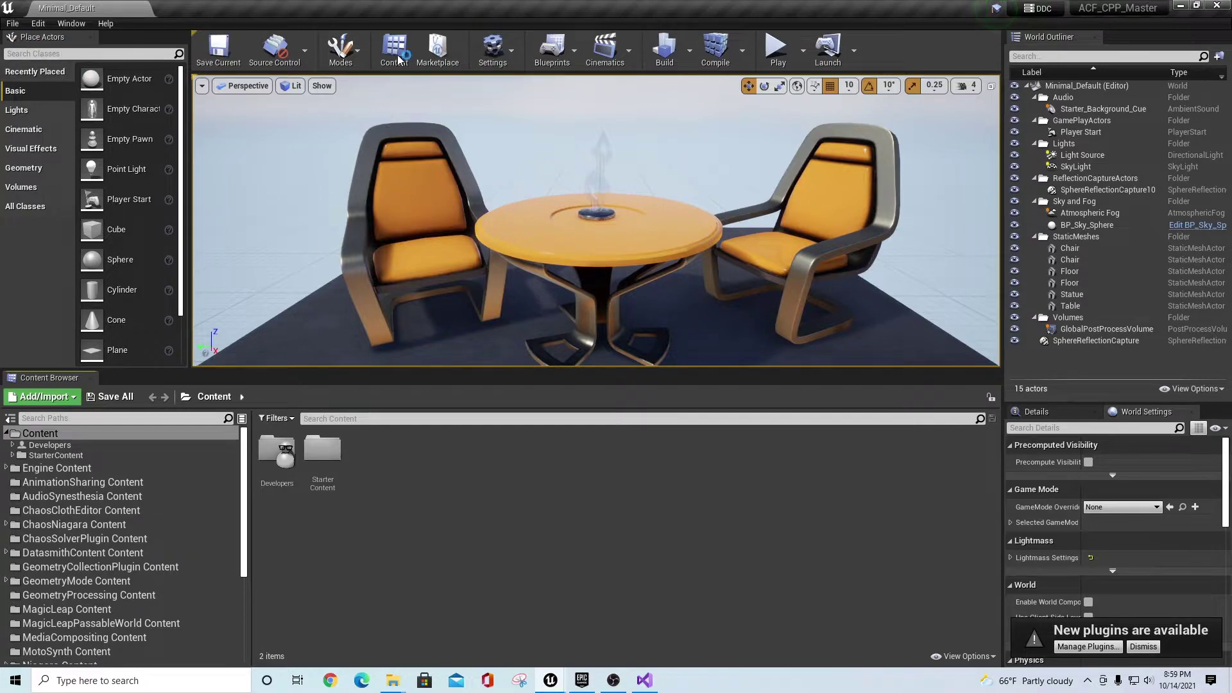
Import ACF-GameplayTags.ini from the Desktop's ACF_Files folder into the project's GameplayTags settings
click(490, 57)
click(535, 101)
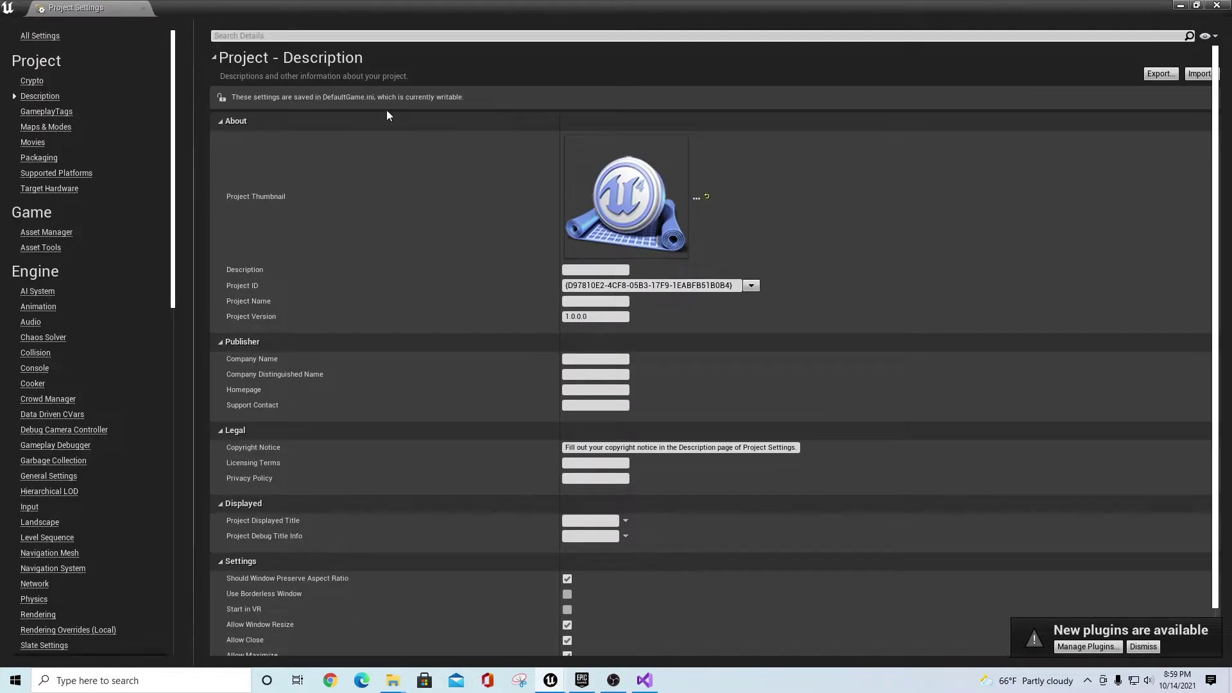
click(56, 112)
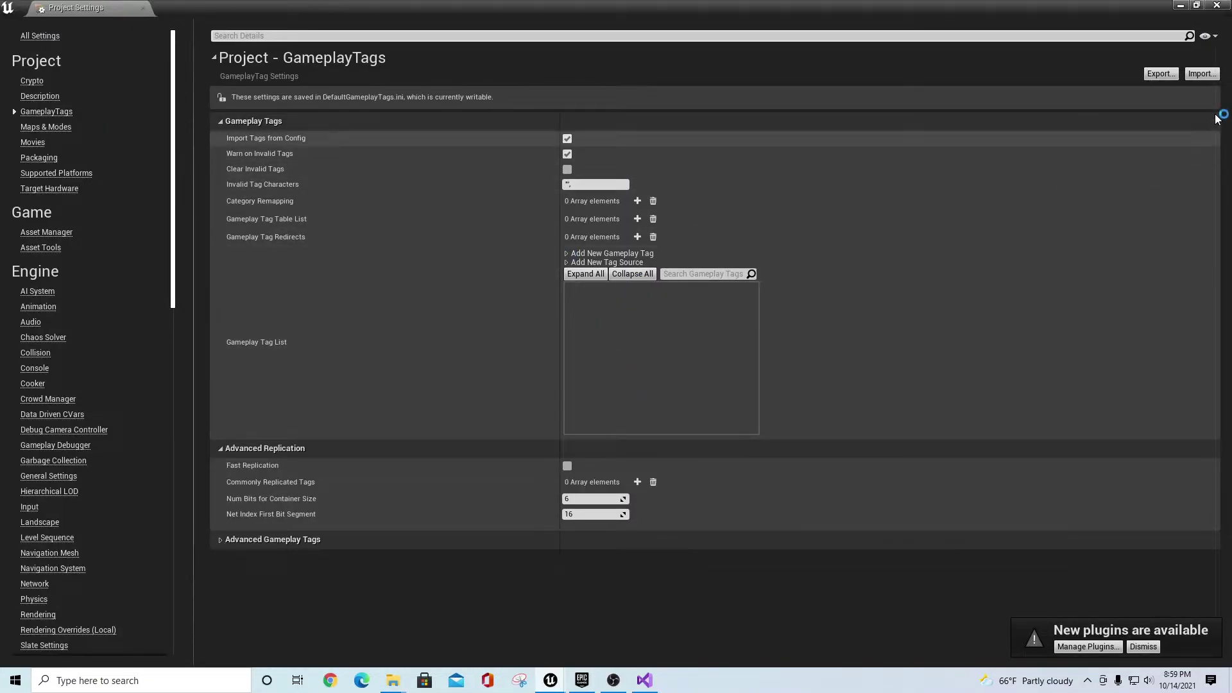
click(1202, 74)
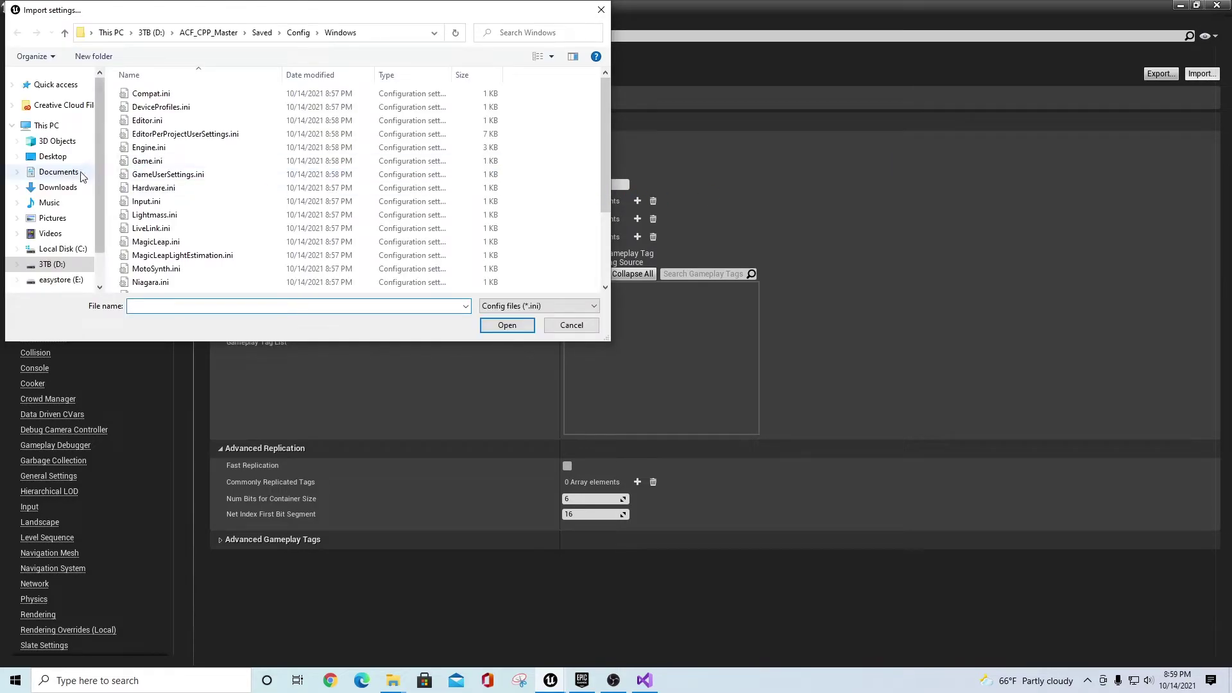
click(50, 157)
double_click(224, 122)
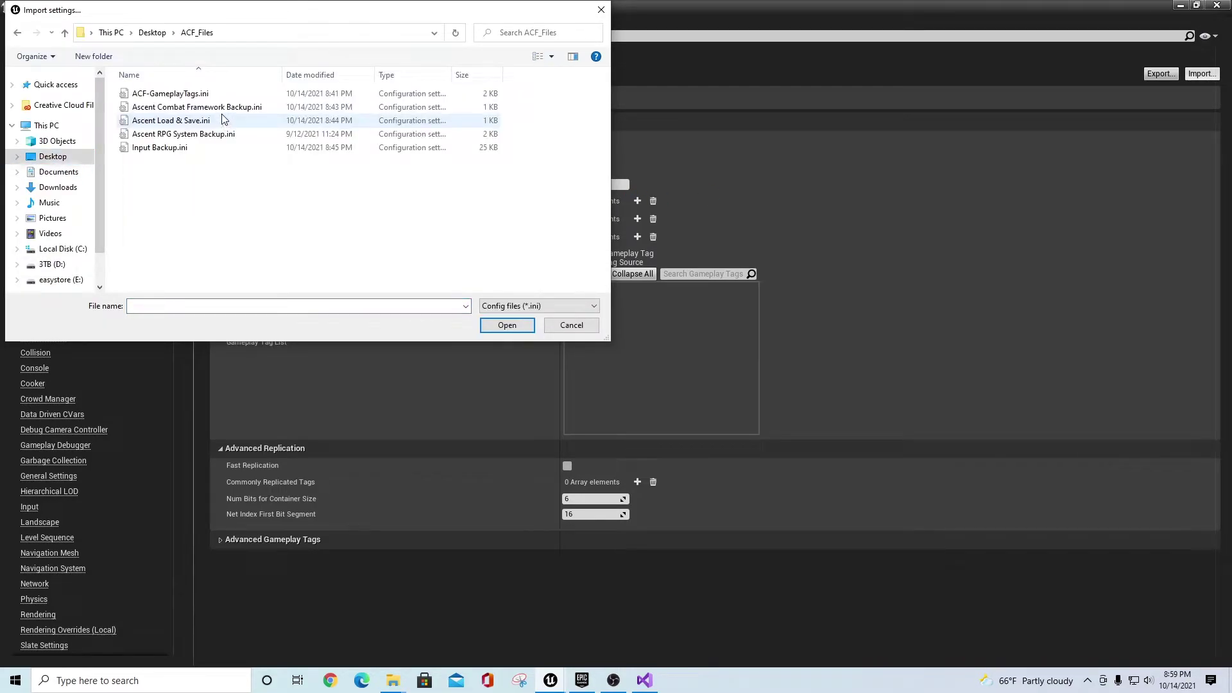
click(172, 95)
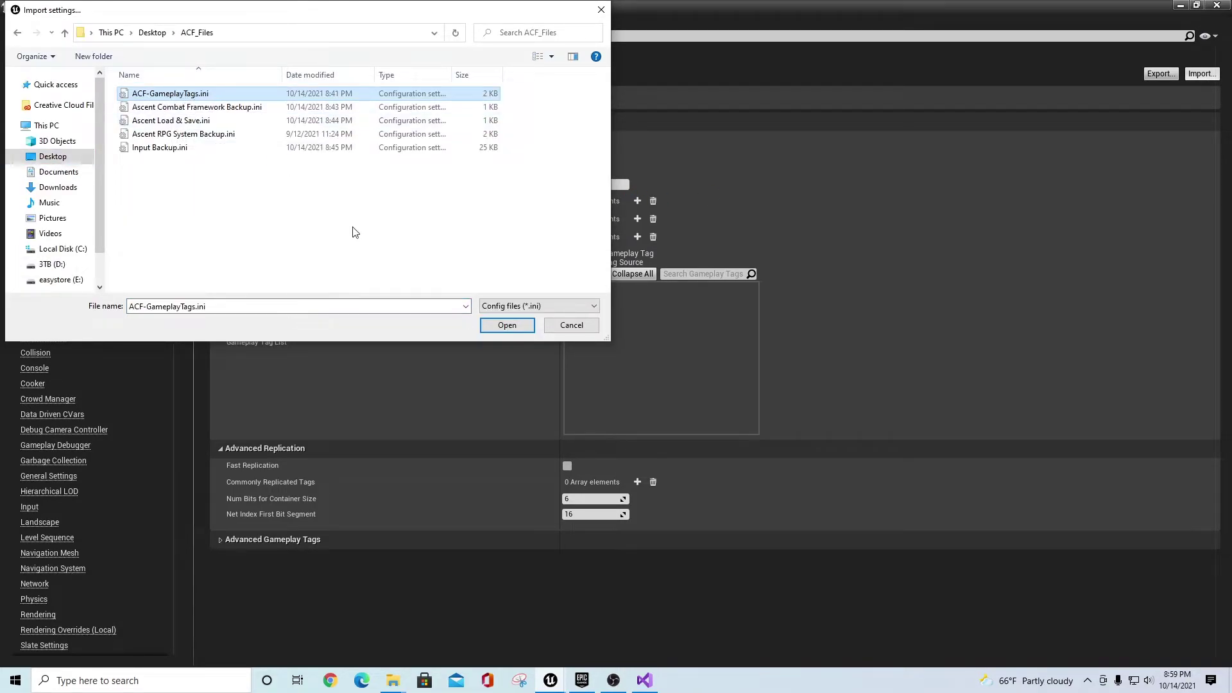
click(512, 329)
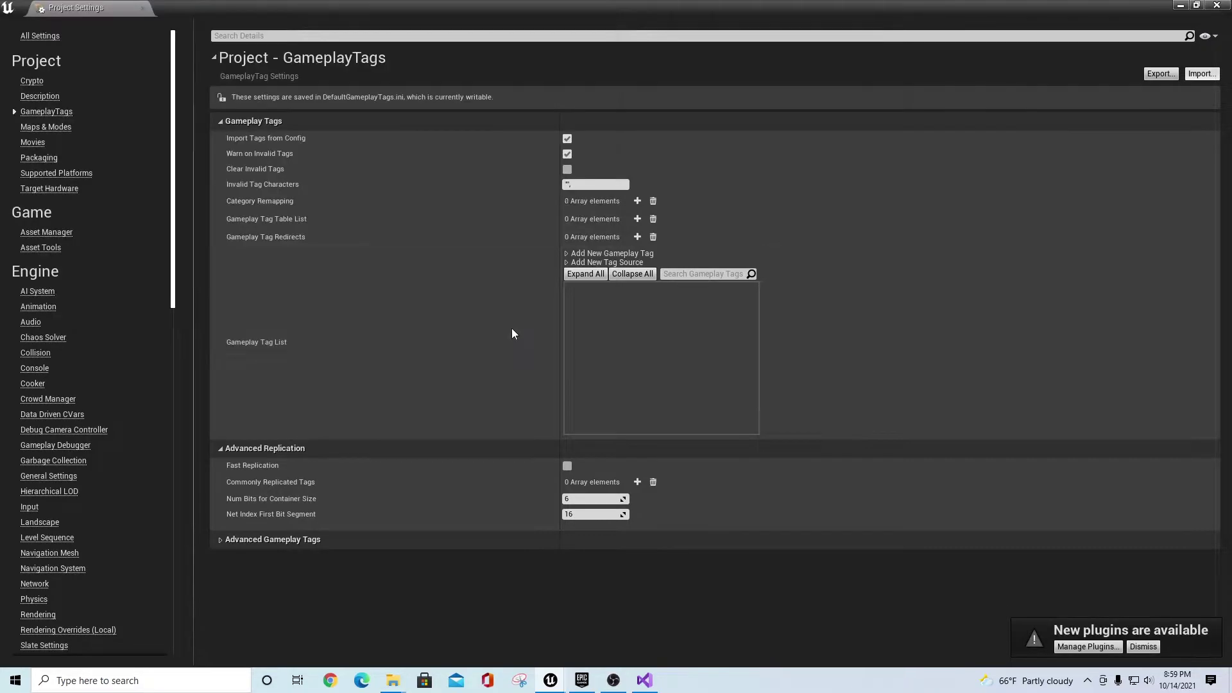
Examine the imported Category Remapping entries and Gameplay Tag Table List, and close the project settings
click(221, 201)
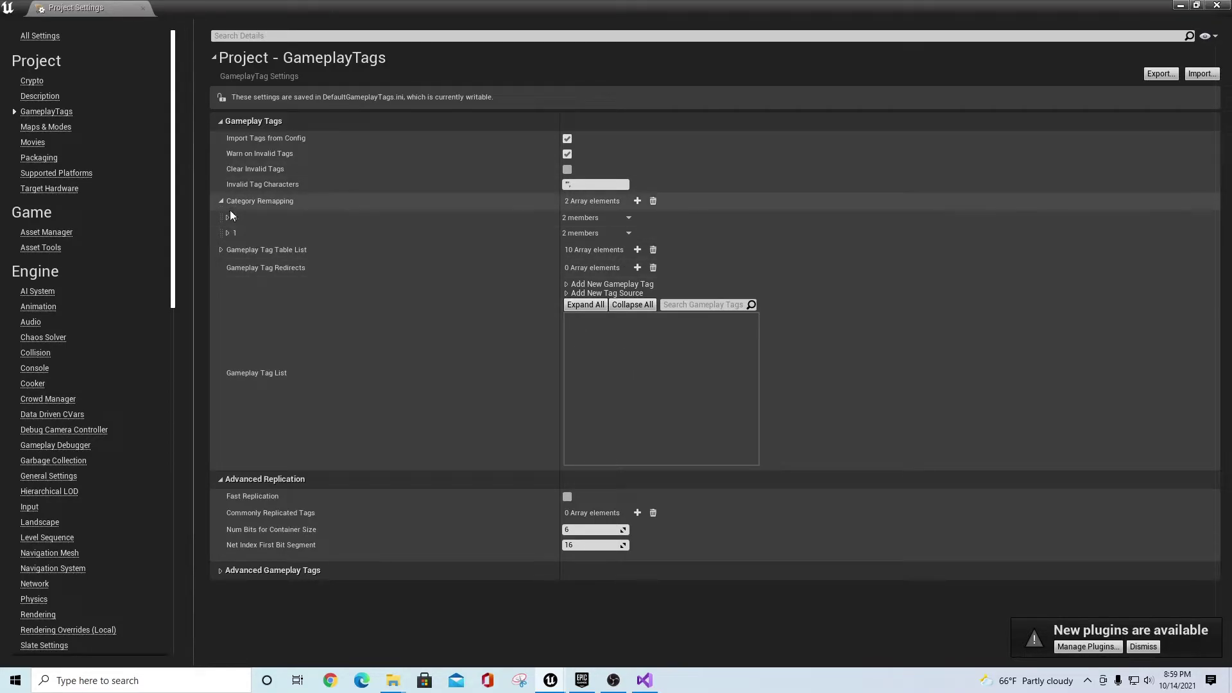
click(228, 218)
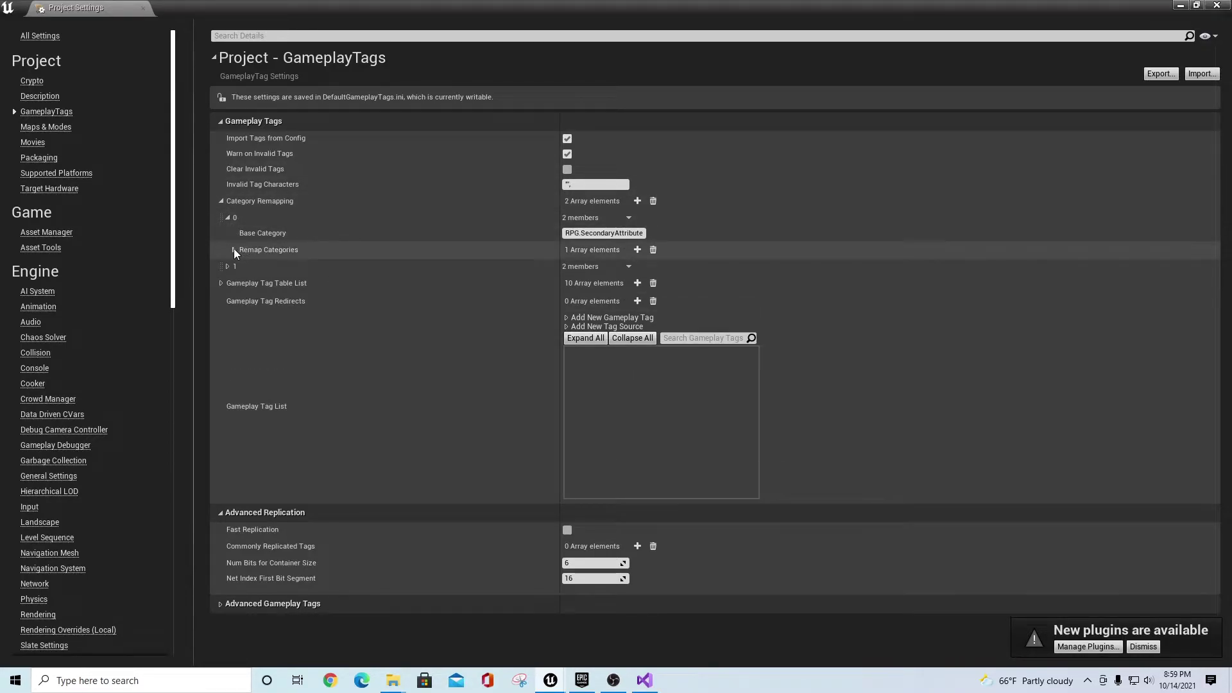
click(234, 249)
click(229, 282)
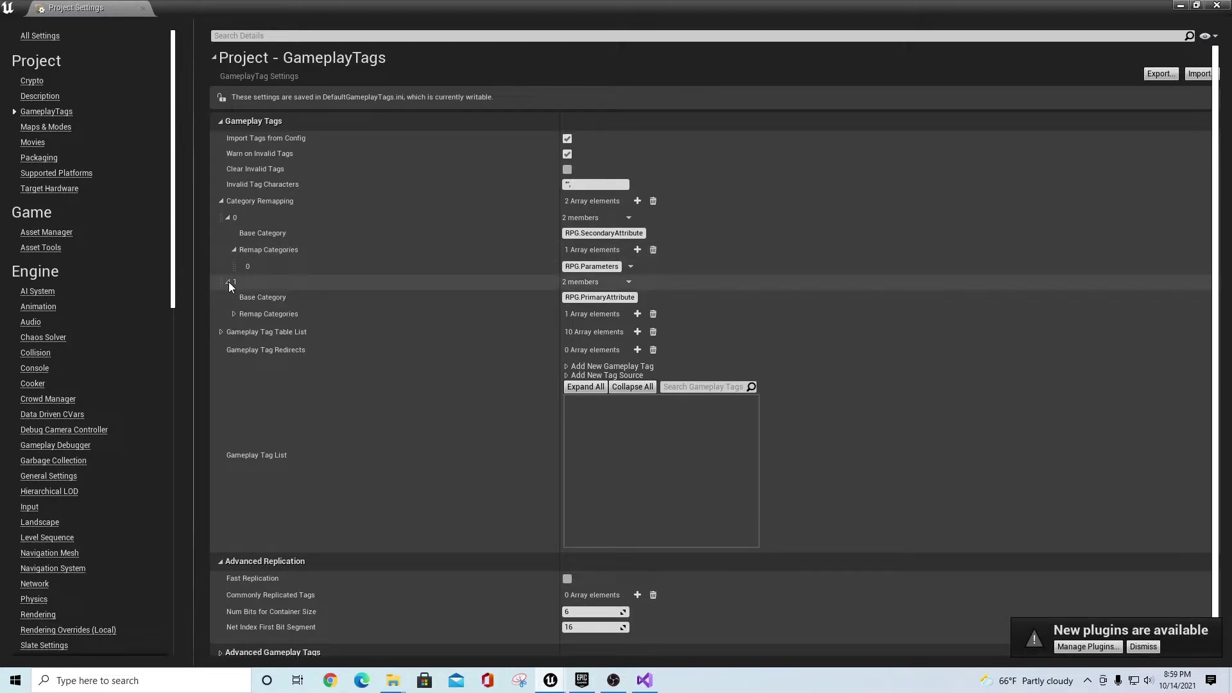
click(221, 332)
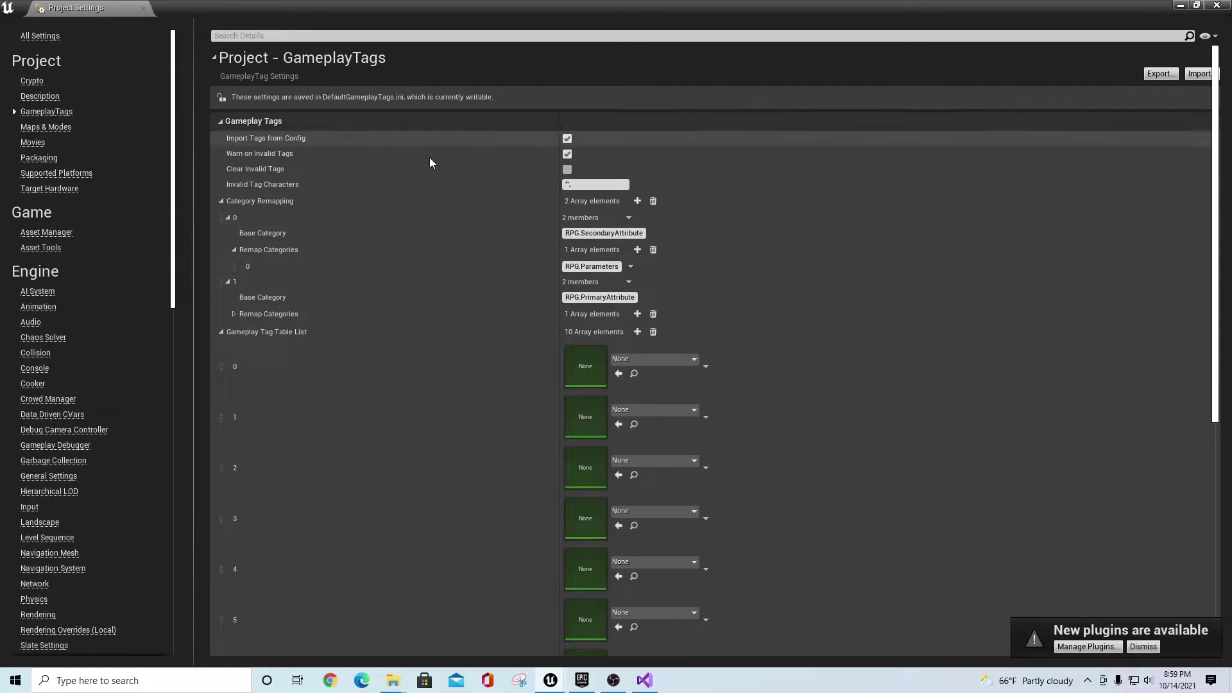
click(144, 9)
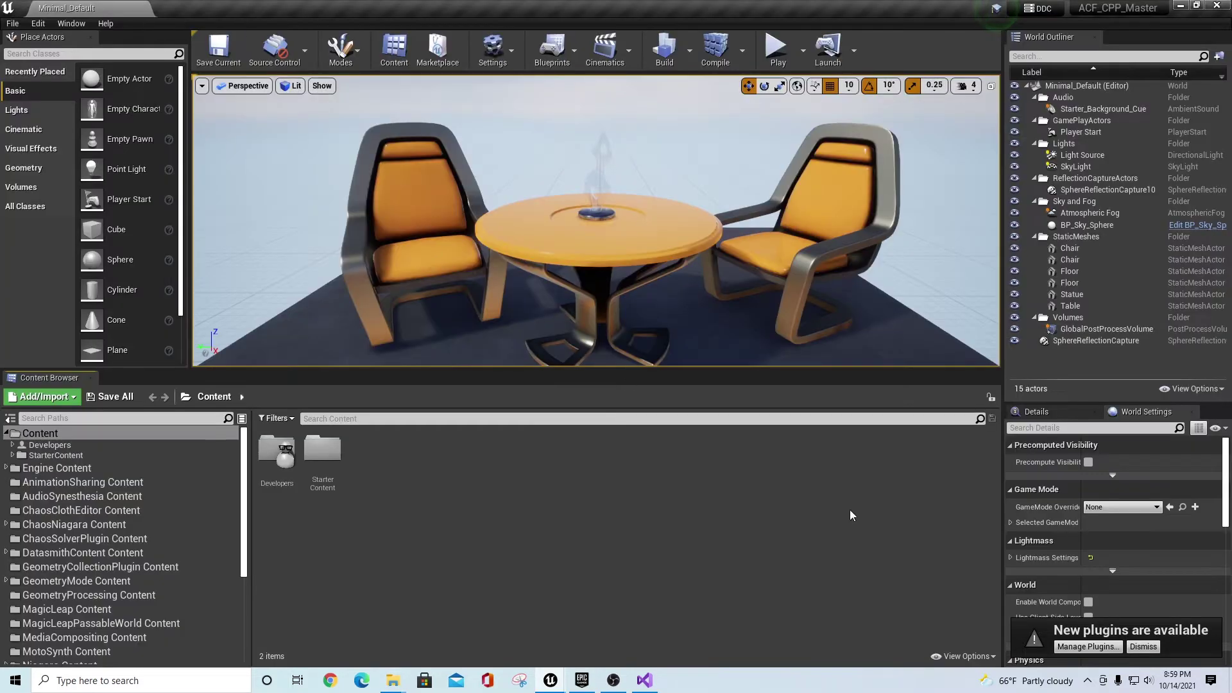
Enable the AscentCombatFramework plugin from the installed ACF Tools, restart the editor, and close Visual Studio
click(1089, 647)
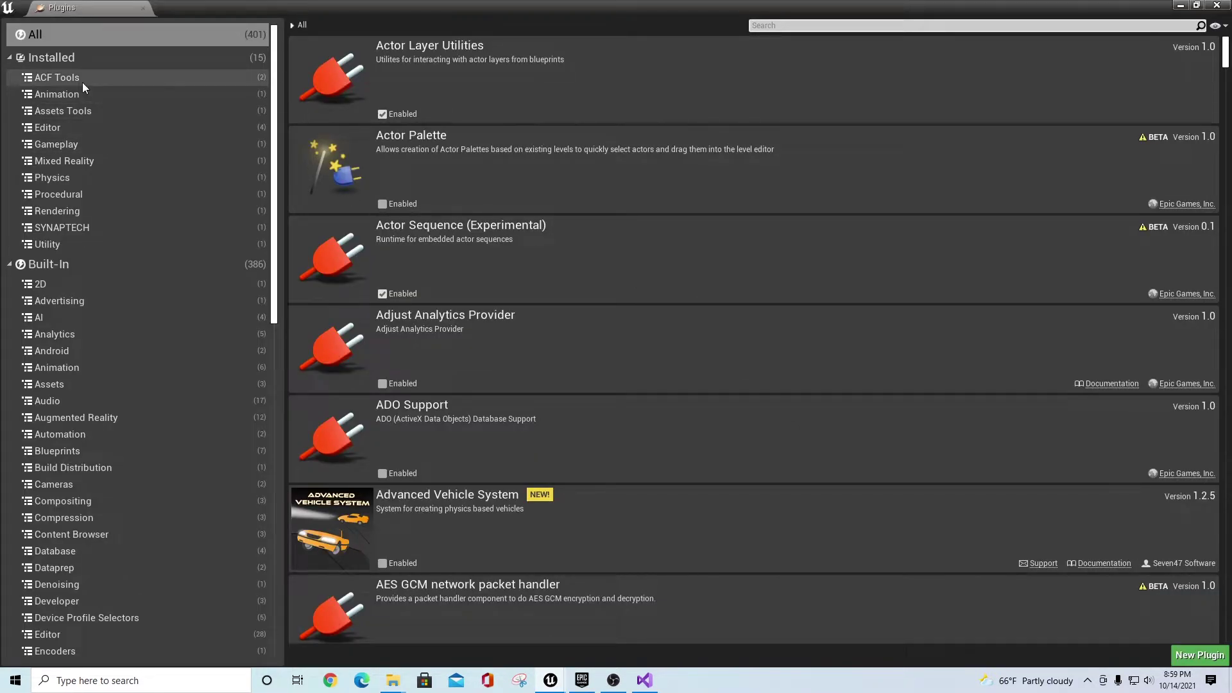
click(82, 82)
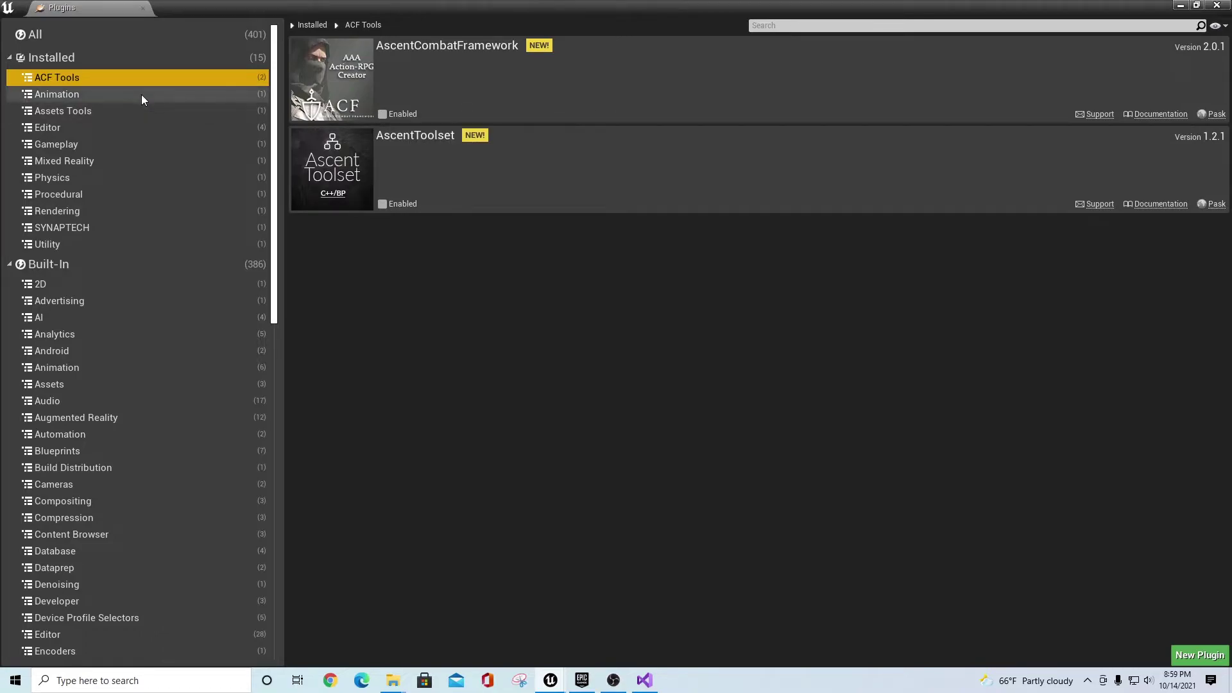
click(383, 114)
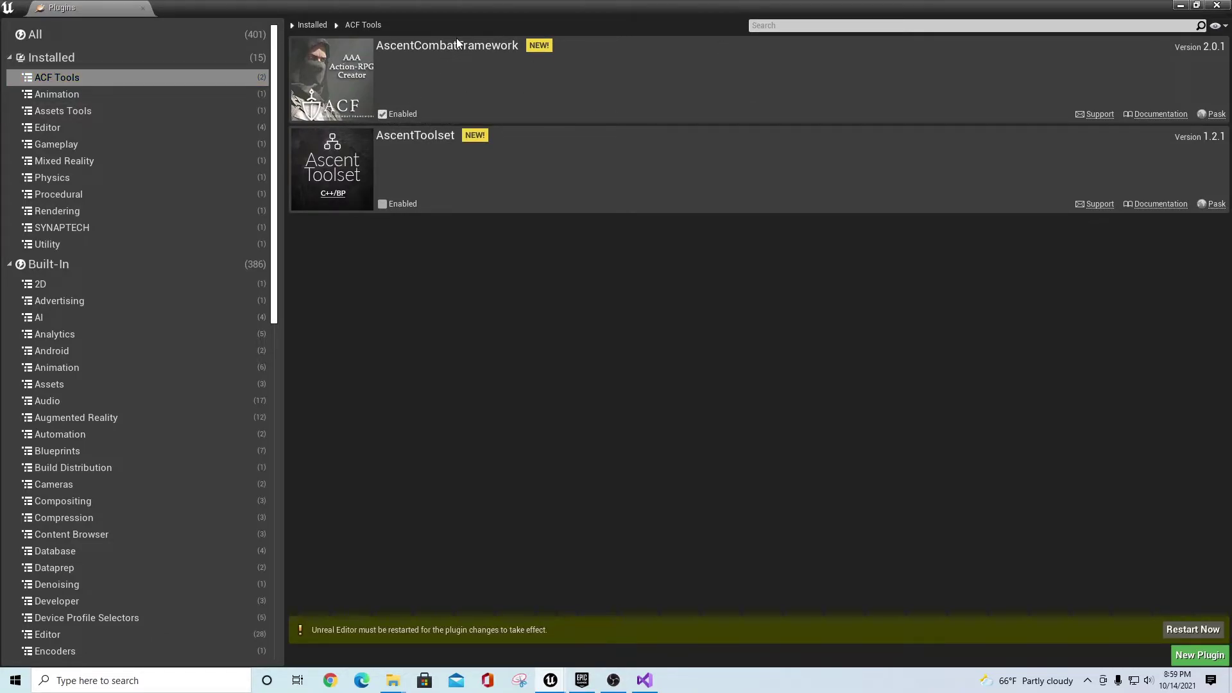
click(1195, 629)
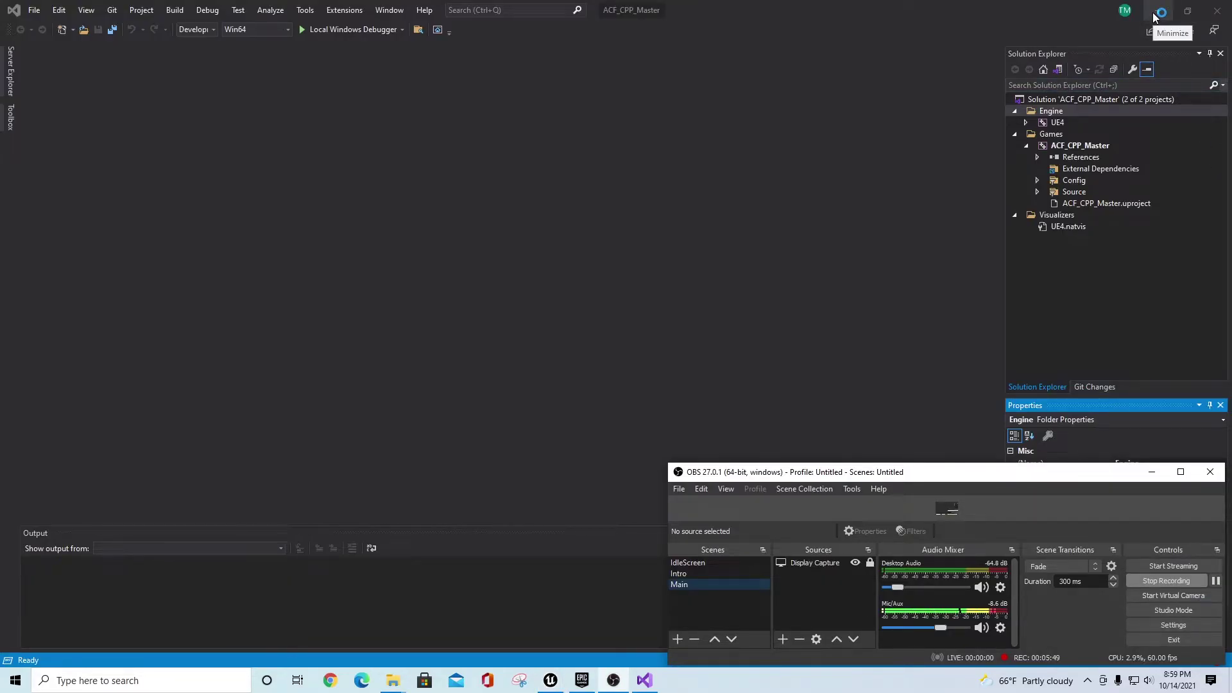
click(1223, 14)
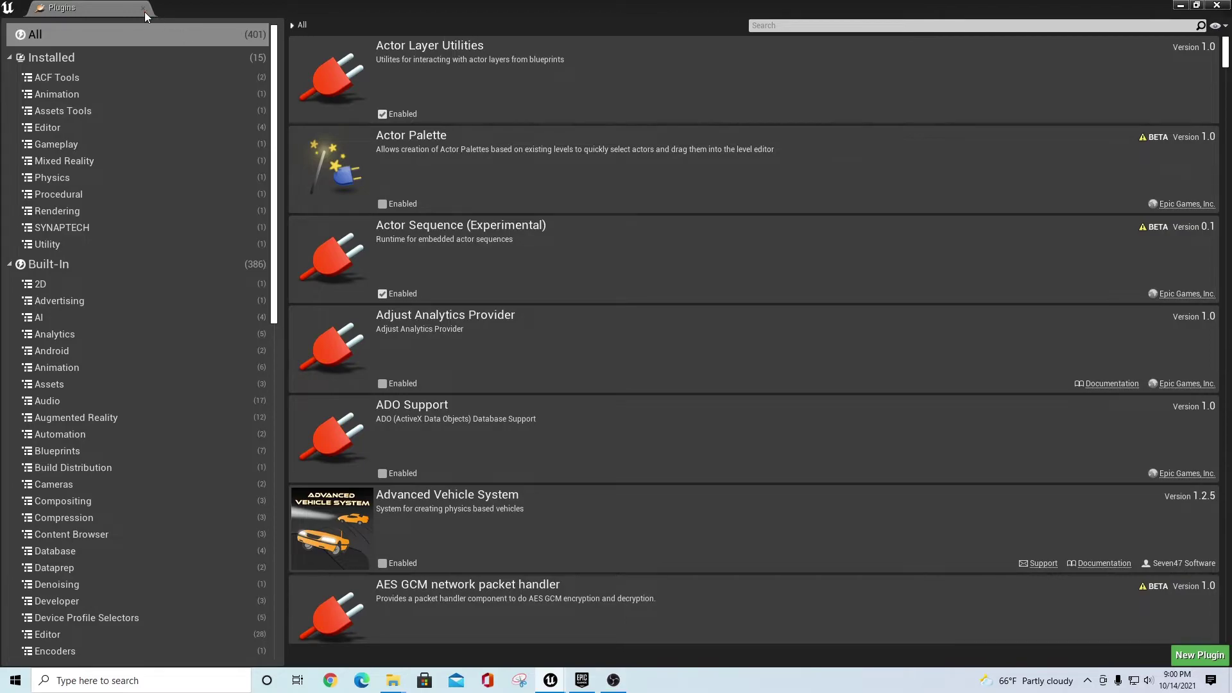
Close the plugin list and check the tag tables and Gameplay Tag List in the project's GameplayTags settings, narrowing the name column
click(144, 10)
click(488, 57)
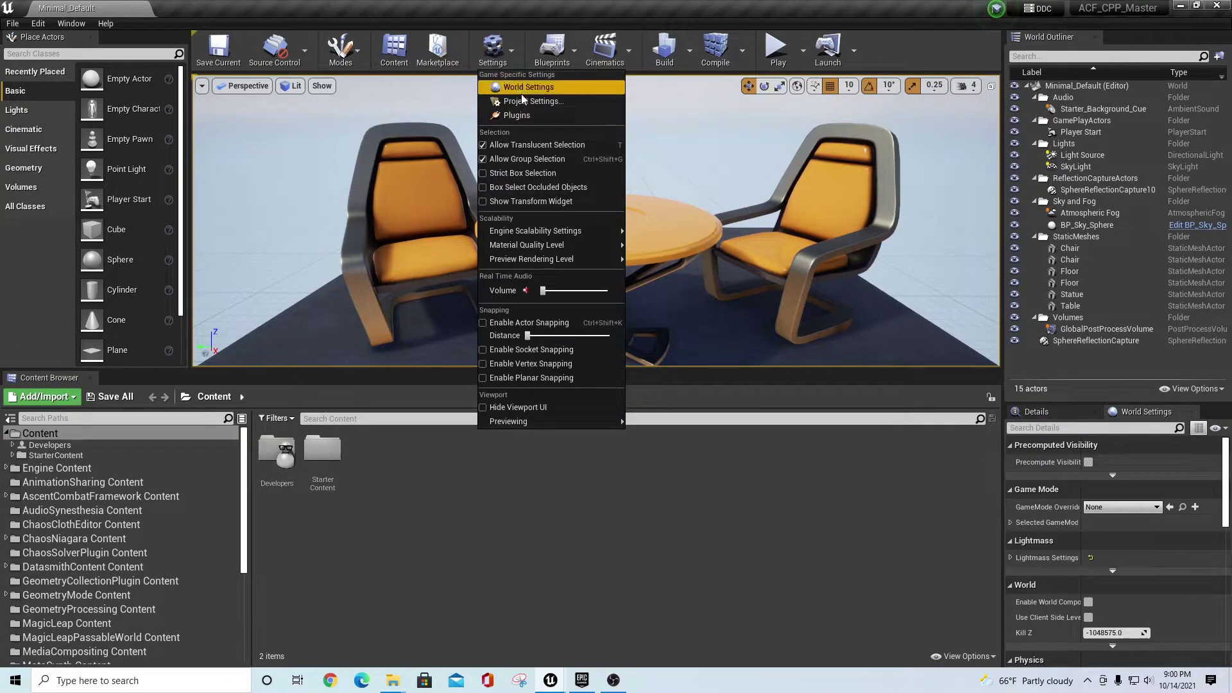
click(520, 101)
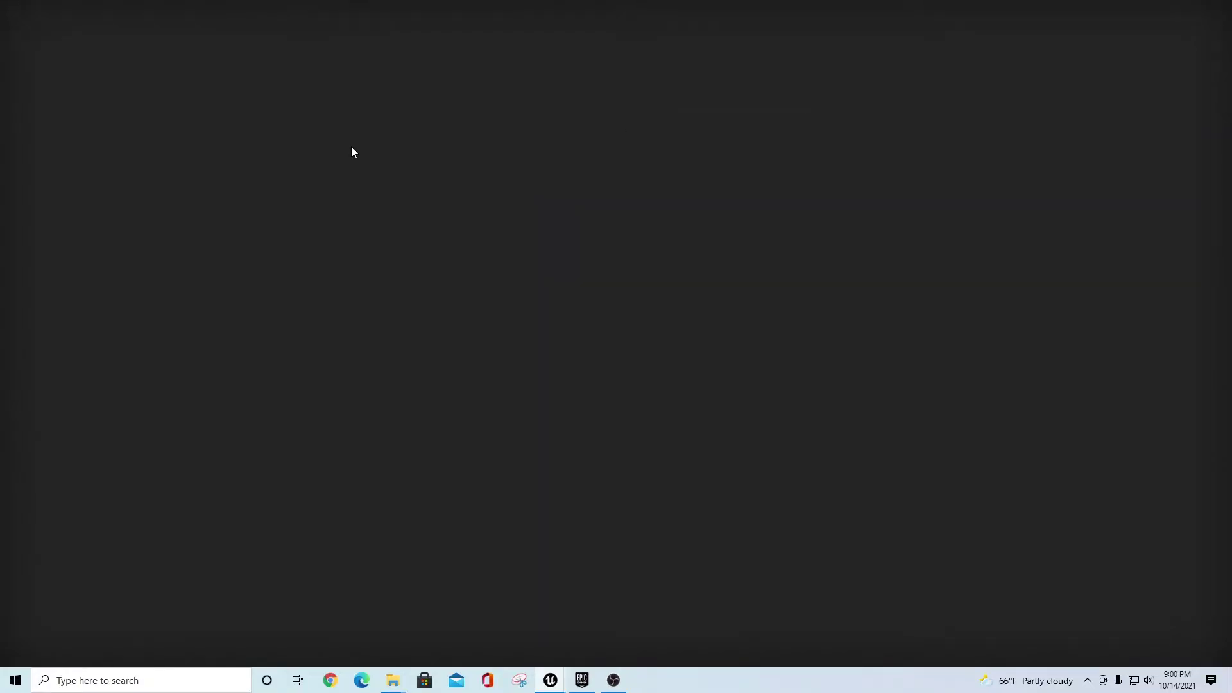
click(51, 112)
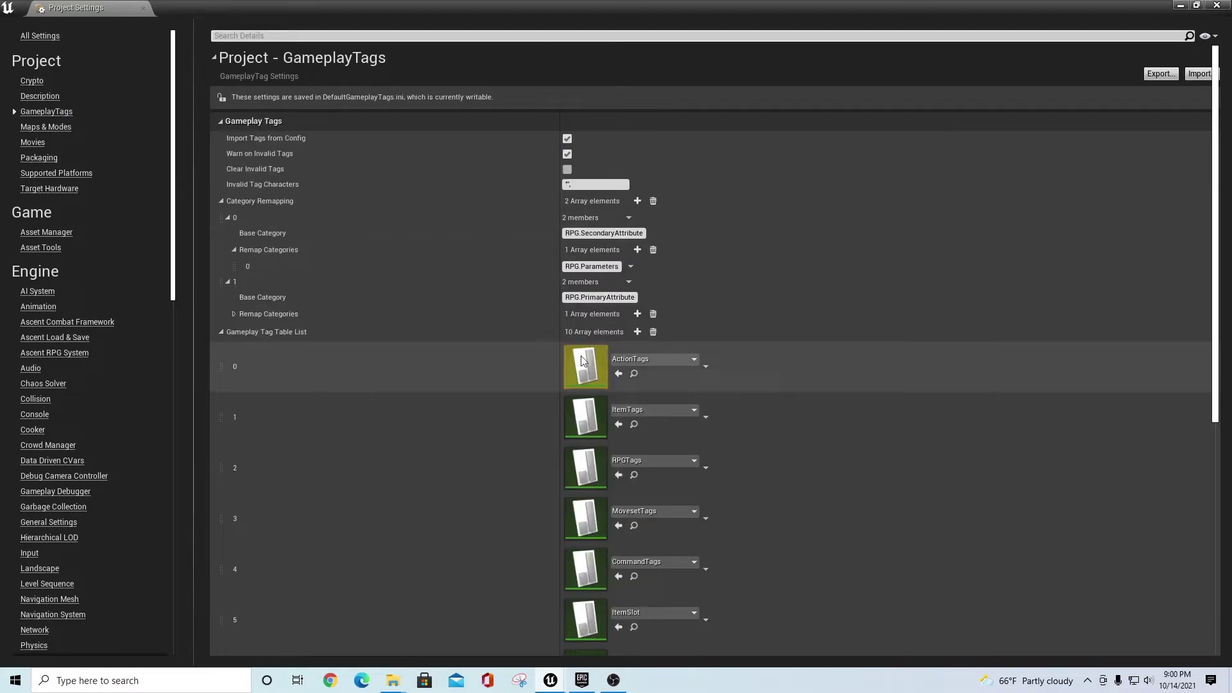
click(222, 332)
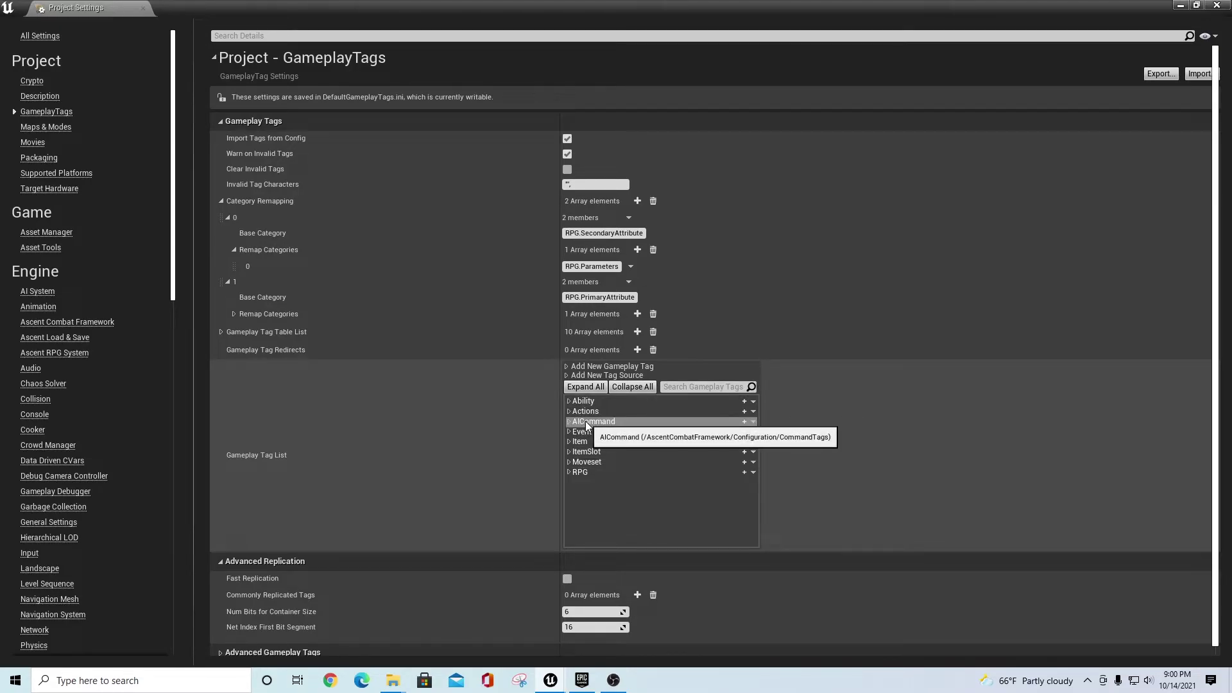
drag(560, 154, 424, 157)
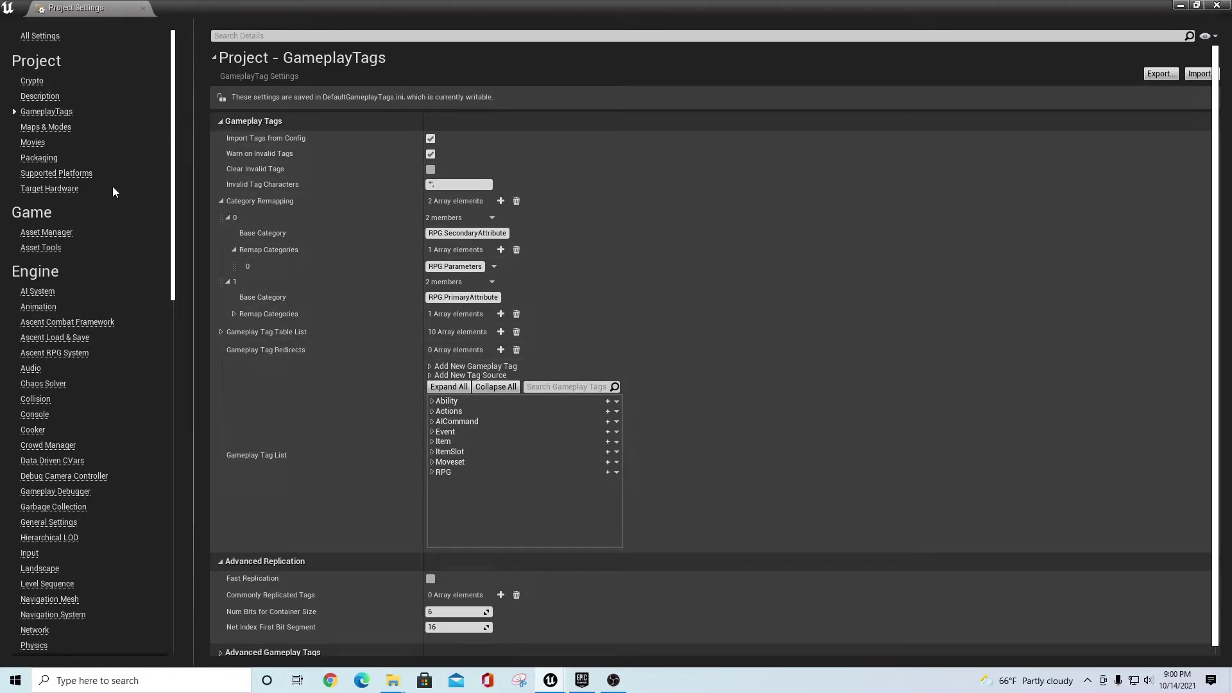
Import Ascent Combat Framework Backup.ini from the Desktop's ACF_Files folder into the Ascent Combat Framework settings
click(58, 325)
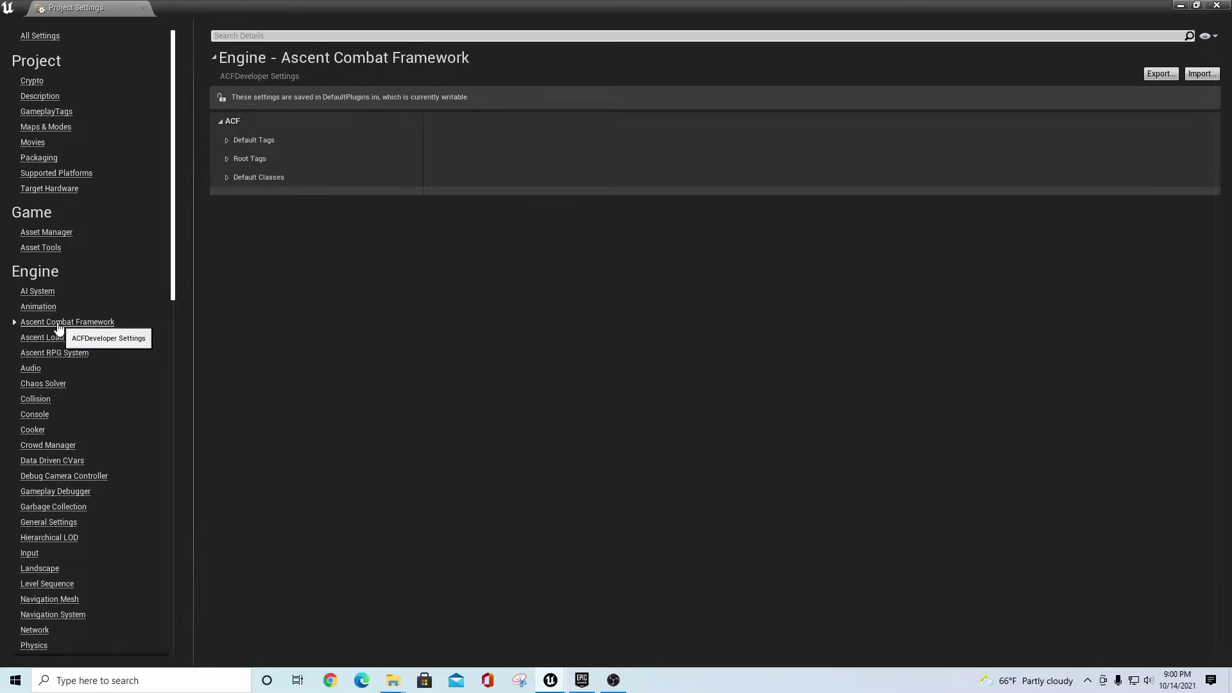
click(231, 141)
click(1188, 75)
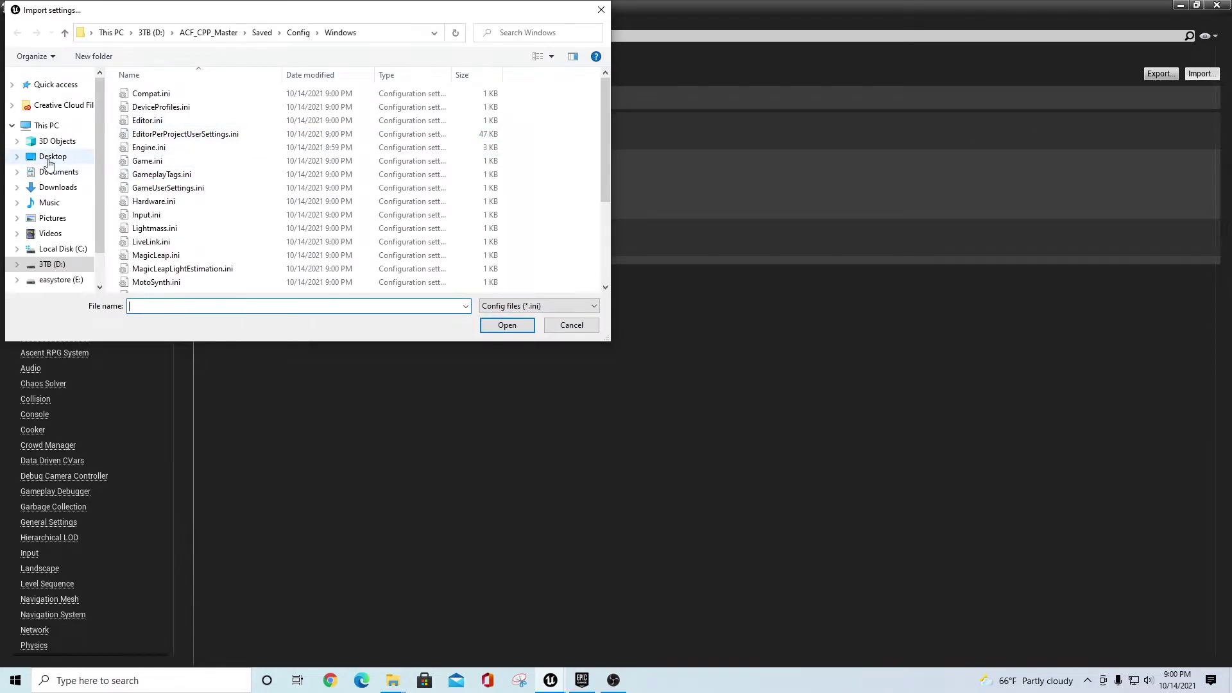
click(48, 159)
double_click(209, 117)
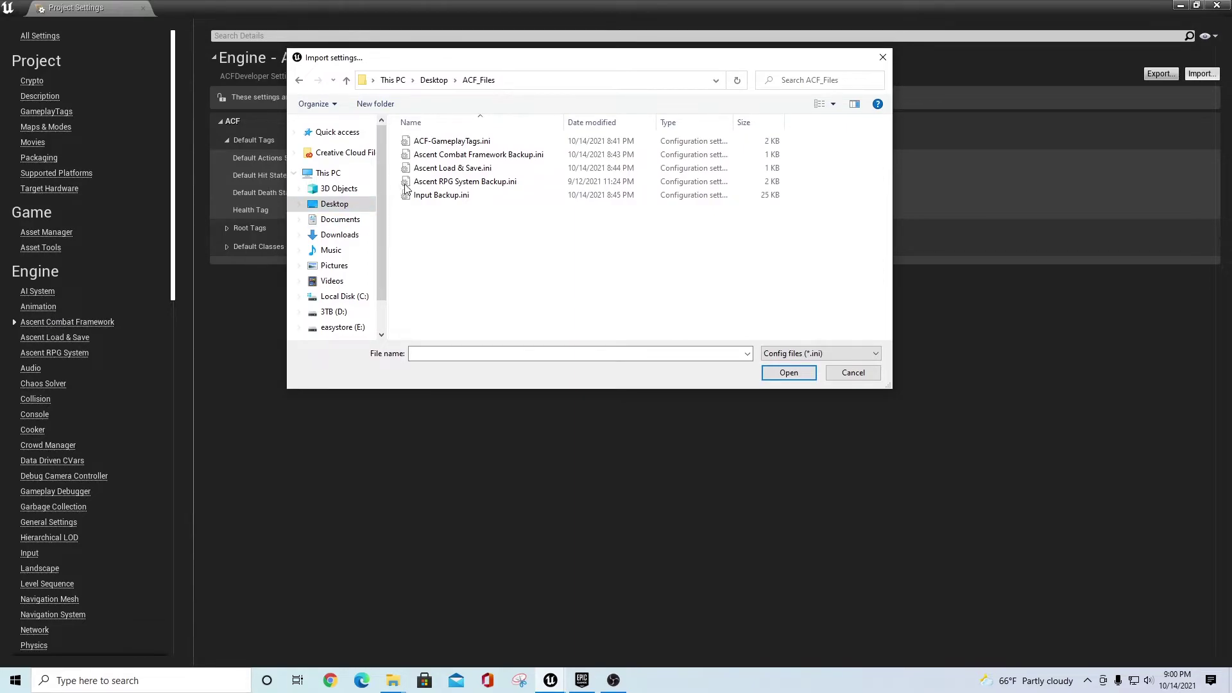
click(477, 156)
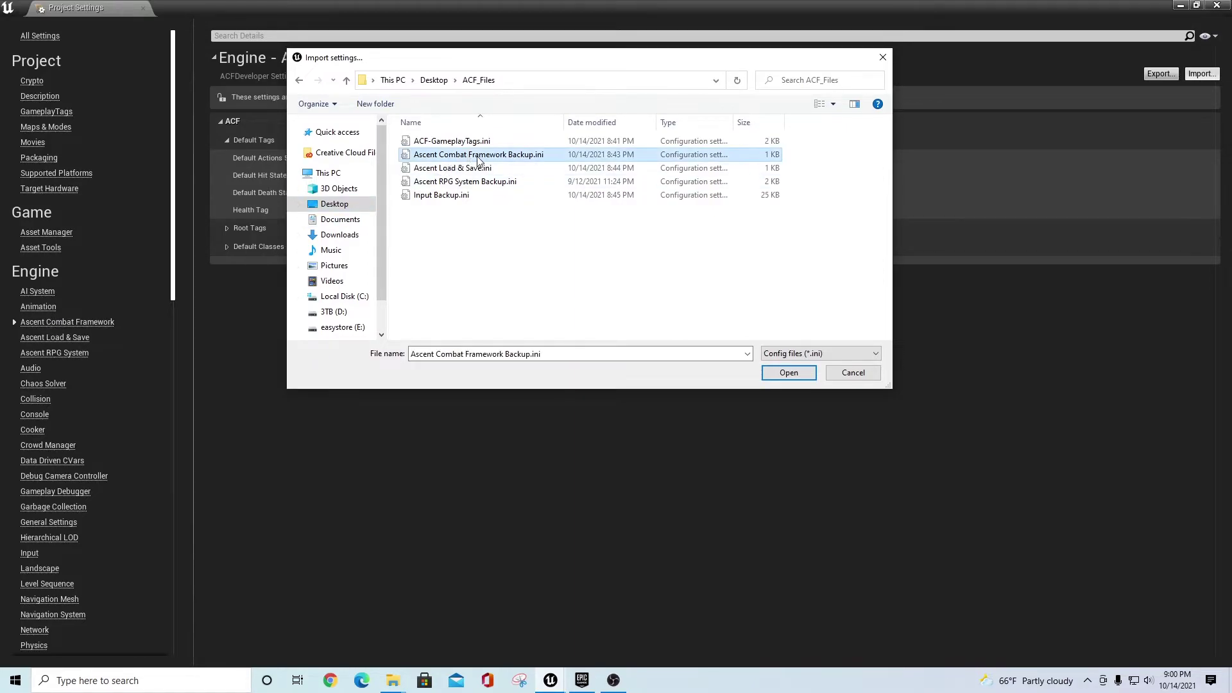
click(791, 372)
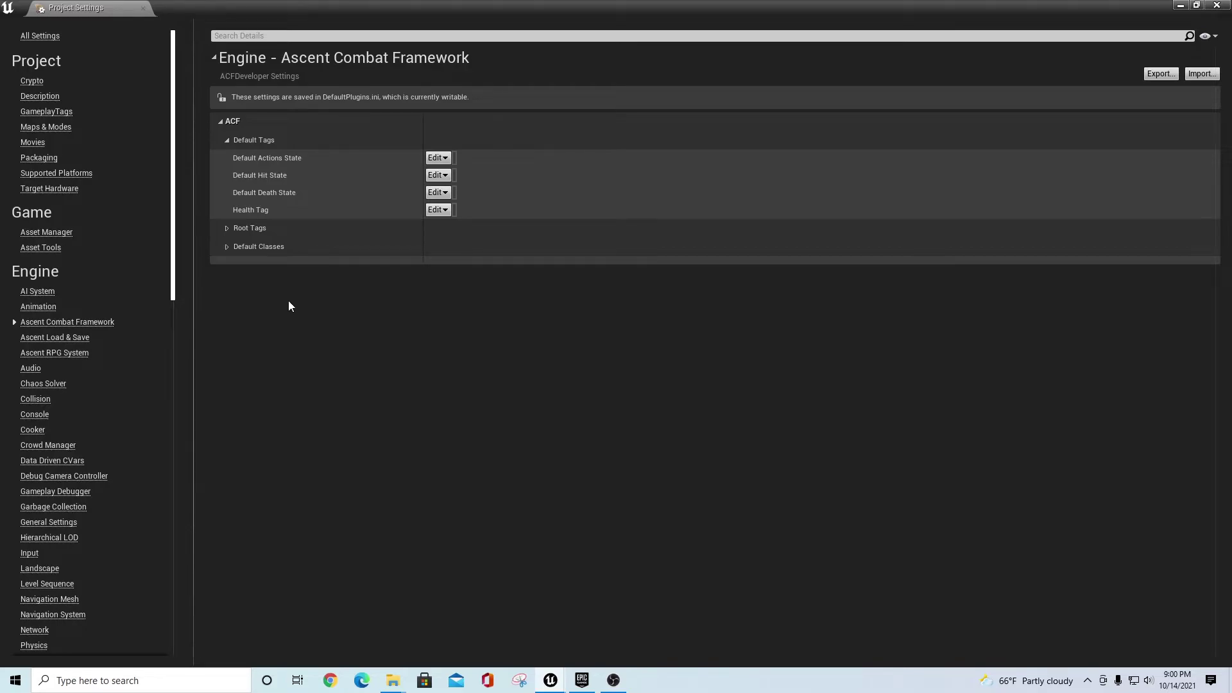
Open the tag selection of all four Default Tags entries, from Default Actions State to Health Tag, to refresh their imported tags
click(438, 158)
right_click(369, 172)
click(355, 306)
click(444, 180)
click(355, 302)
click(437, 192)
click(346, 304)
click(439, 210)
click(321, 309)
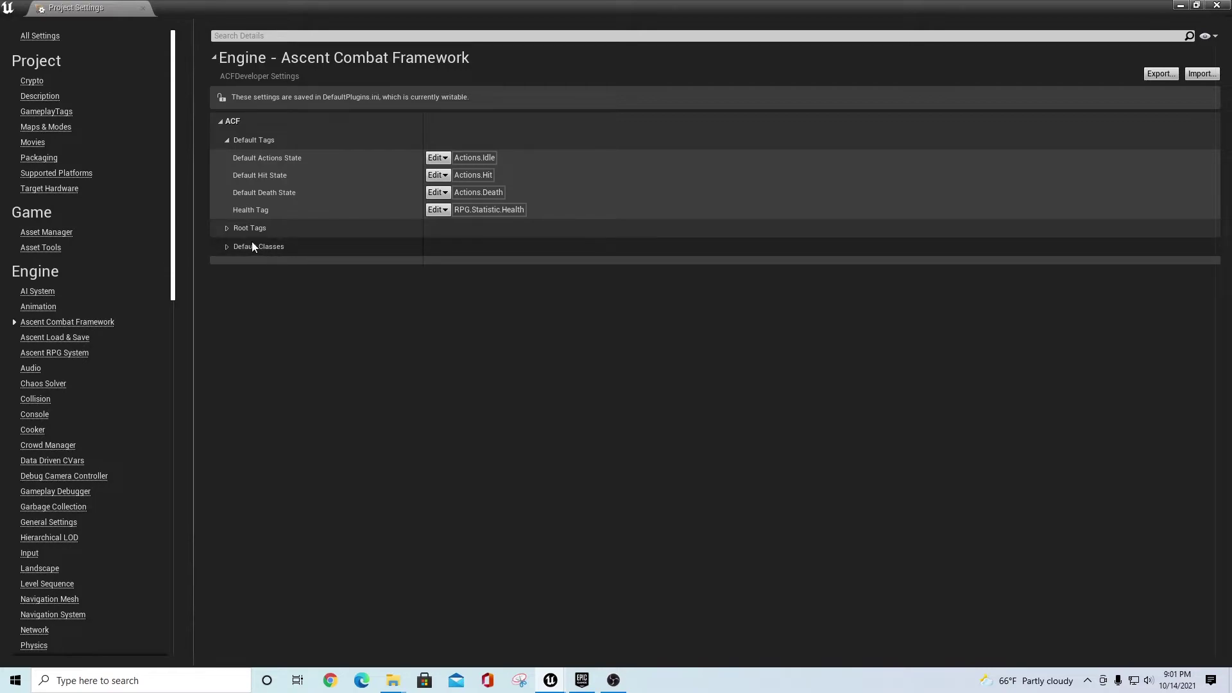
Expand Root Tags and open the tag selection of its four entries, from Weapon Type Tag to Animation Overlay Tag, to refresh them
click(227, 229)
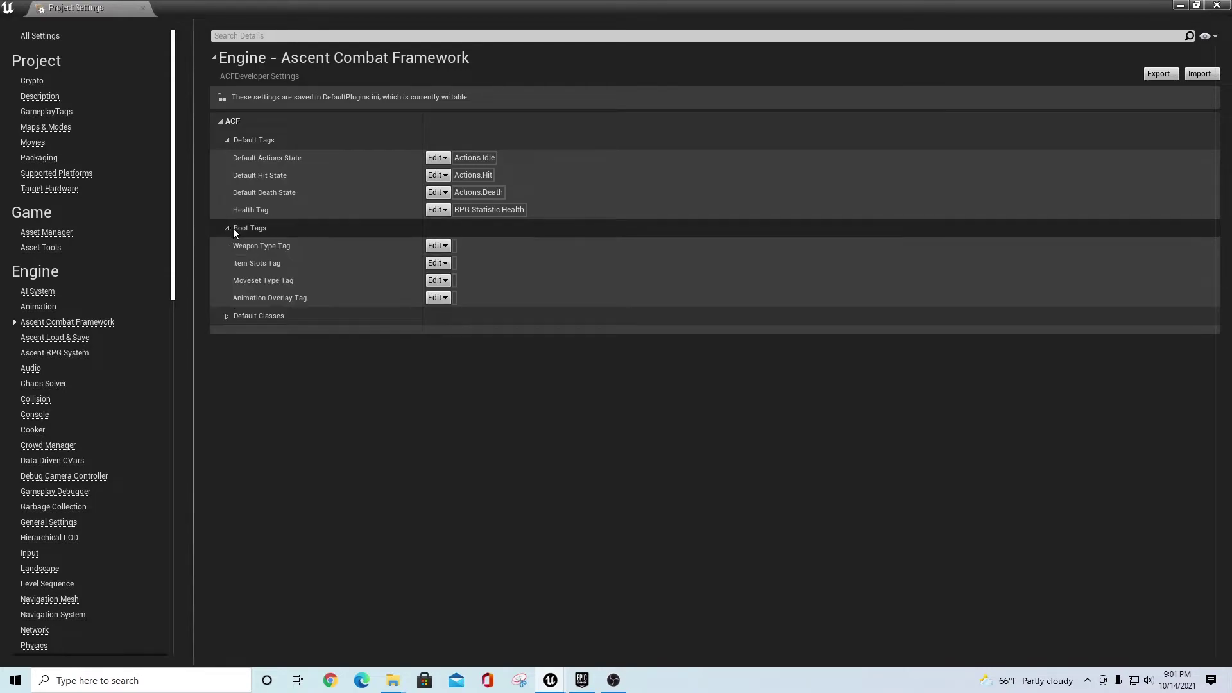
click(447, 249)
click(439, 301)
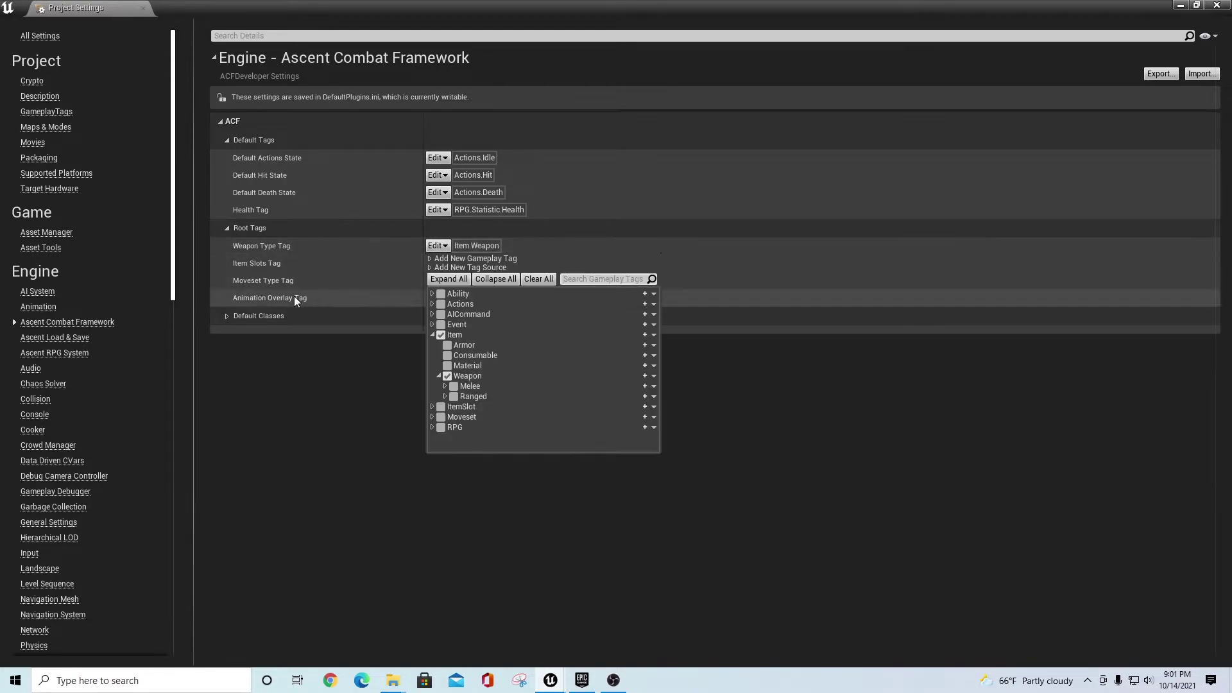
click(328, 433)
click(438, 263)
click(439, 316)
click(330, 364)
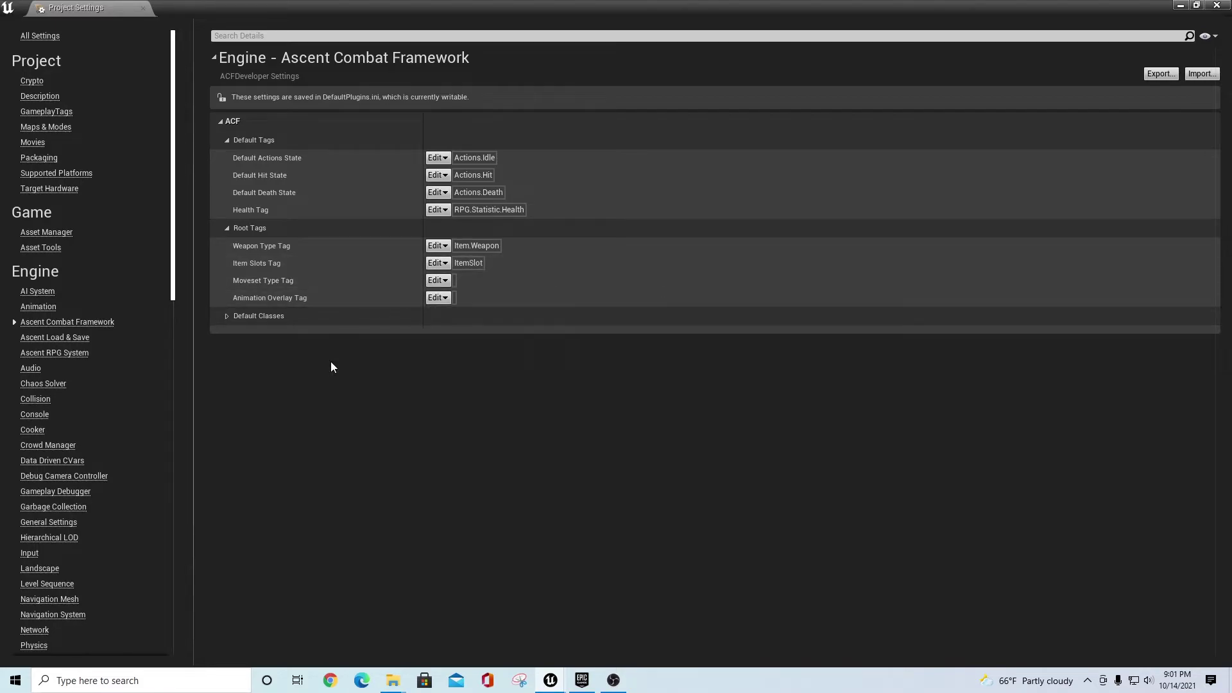
click(439, 282)
click(441, 390)
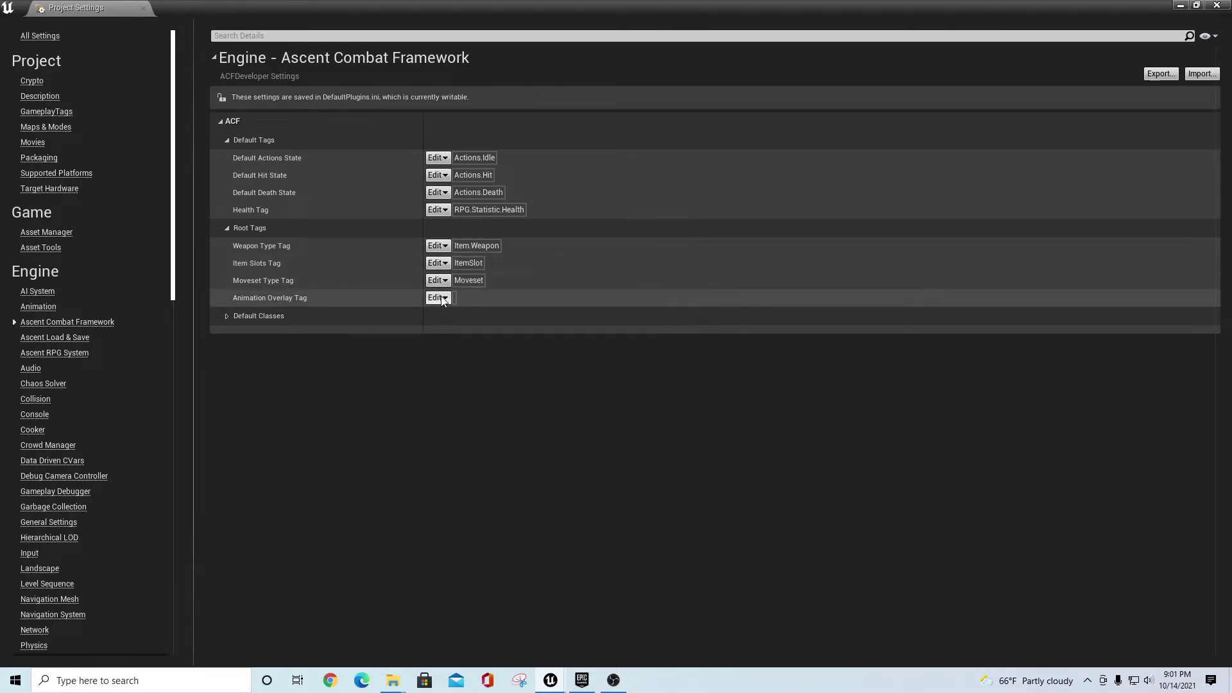
click(442, 301)
click(449, 443)
click(482, 105)
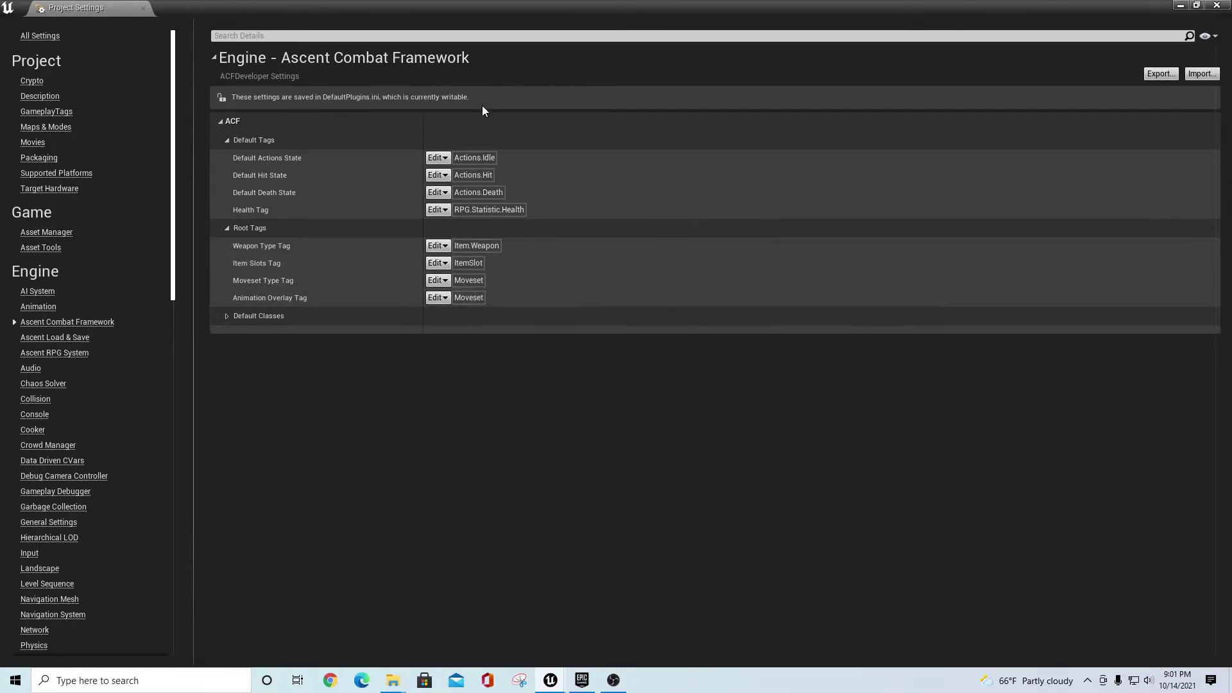
Under Default Classes, set World Item Class to ACFWorldItem and Damage Calculator Class to ACFDamageCalculatorBP
click(228, 316)
click(440, 334)
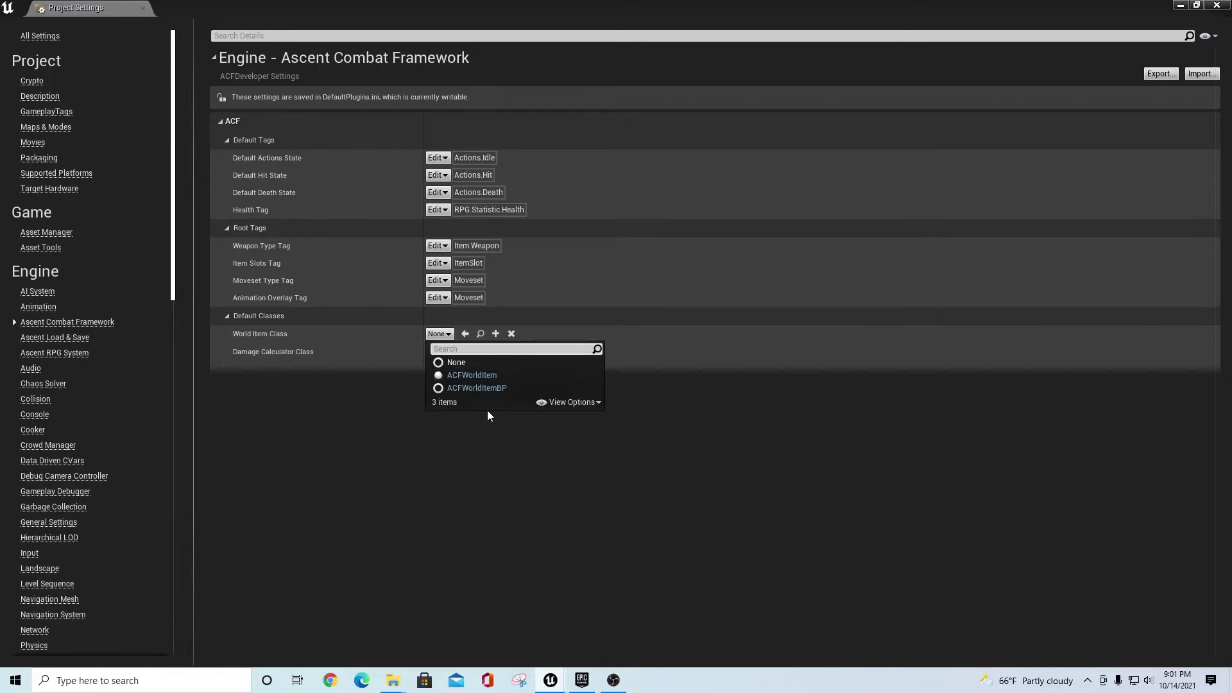
click(471, 376)
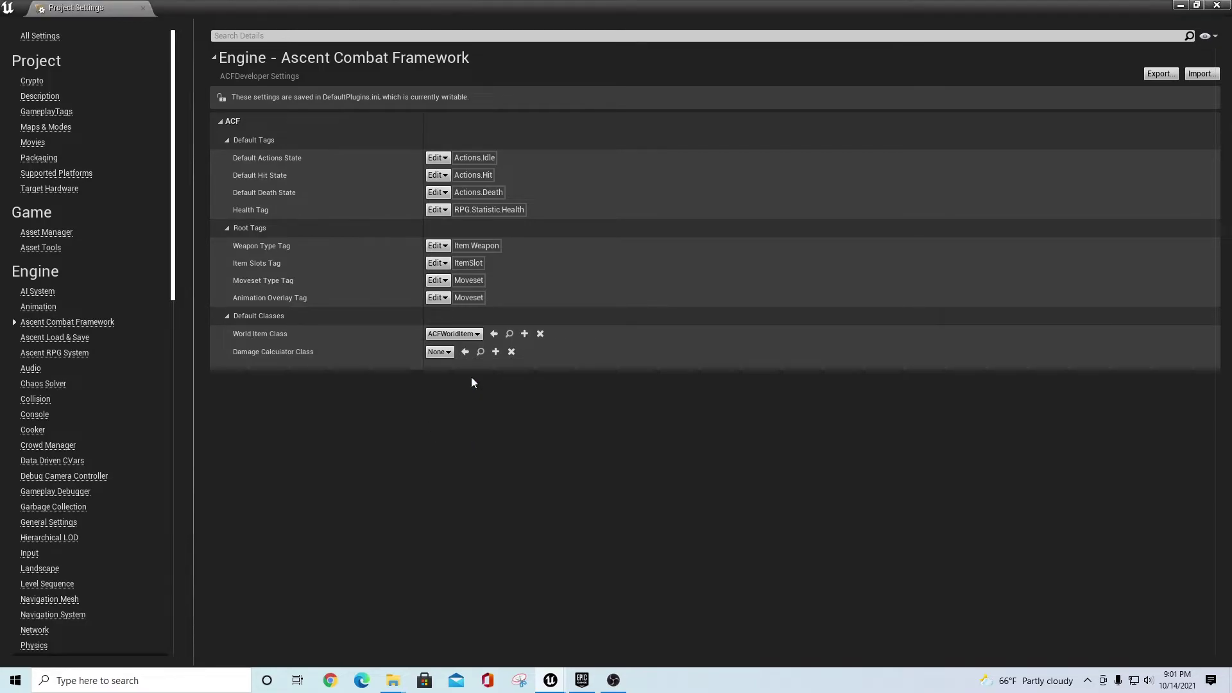
click(442, 352)
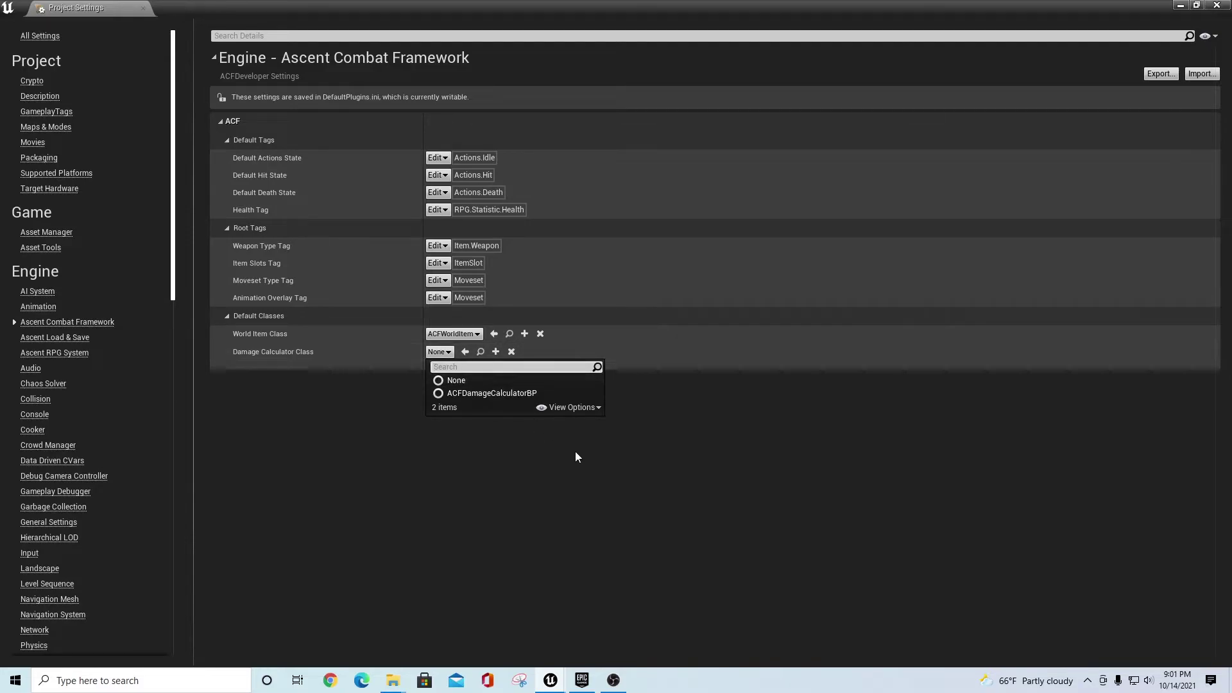
click(488, 393)
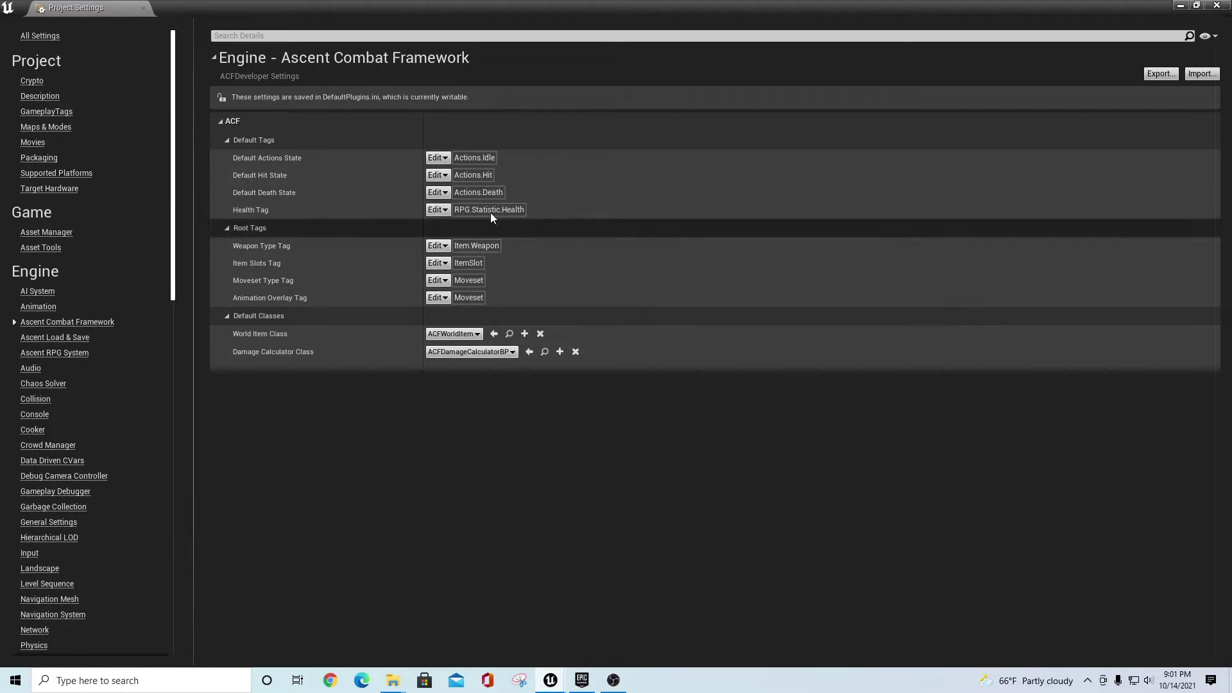
Import Ascent Load & Save.ini from the Desktop's ACF_Files folder into the Ascent Load & Save settings and check the Components to be Saved
click(60, 338)
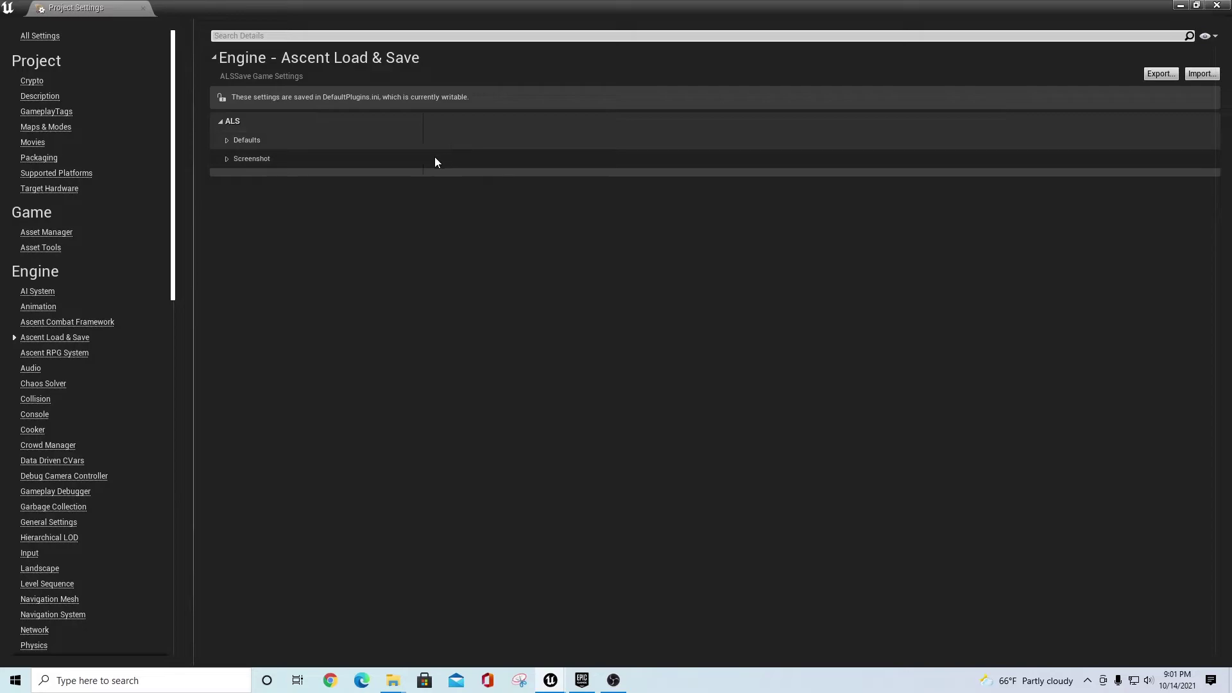
click(227, 141)
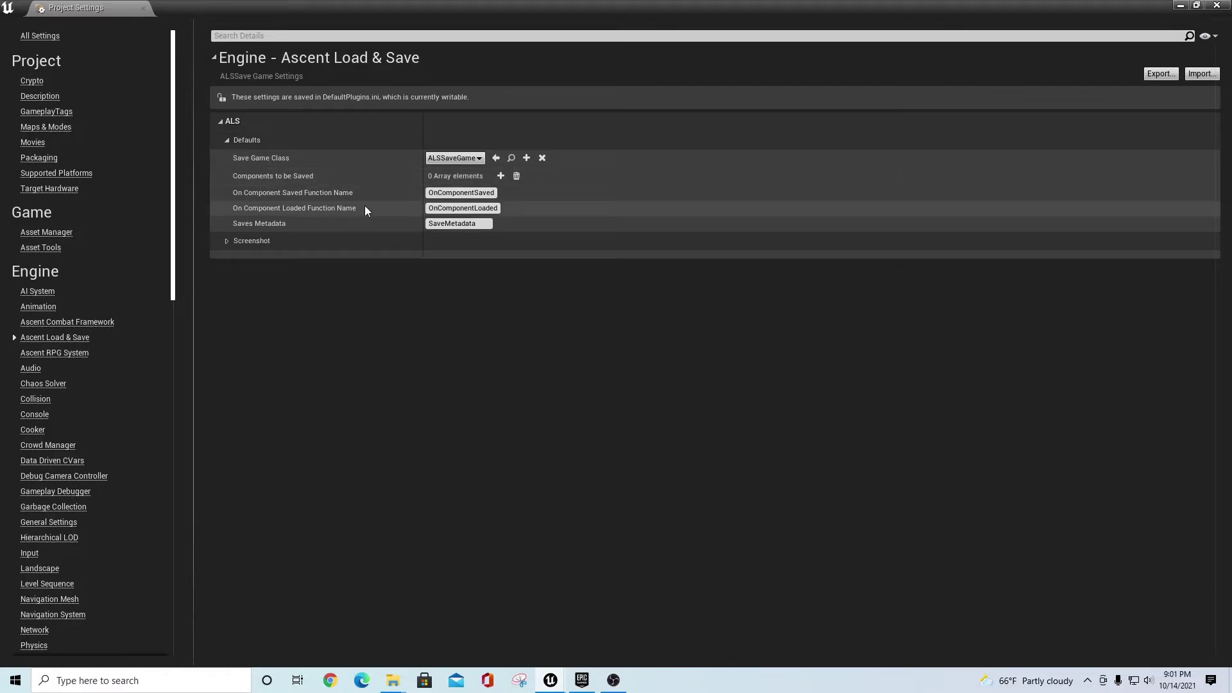
click(226, 242)
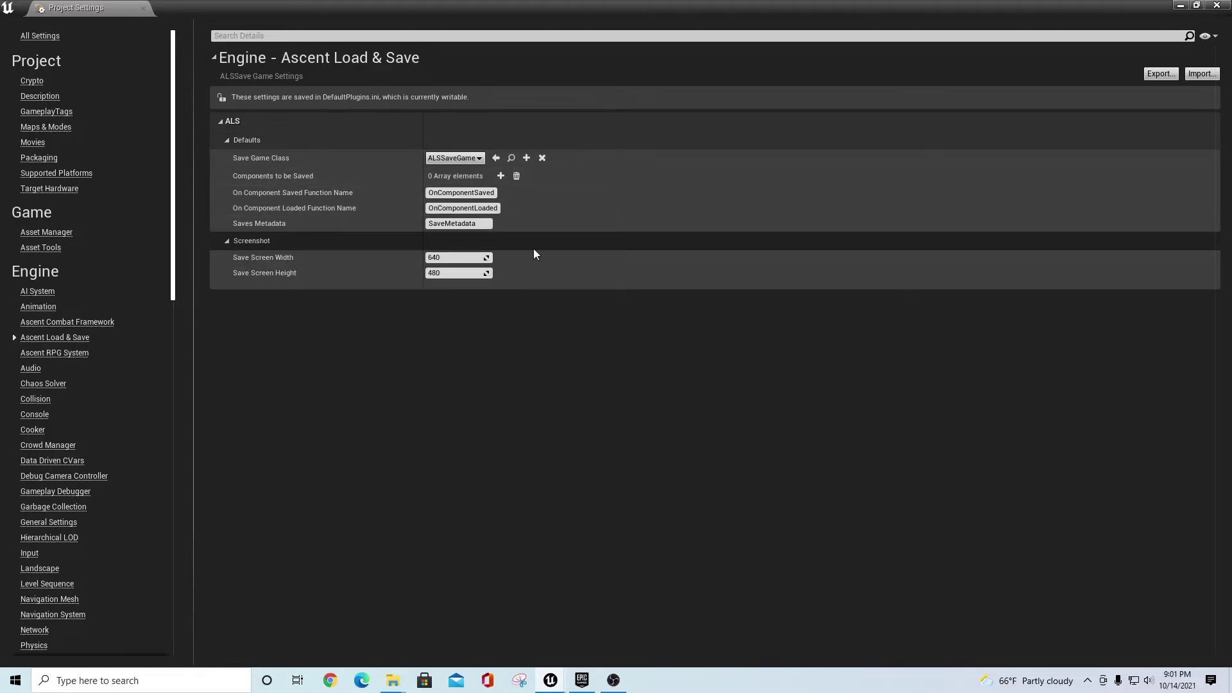
click(1202, 75)
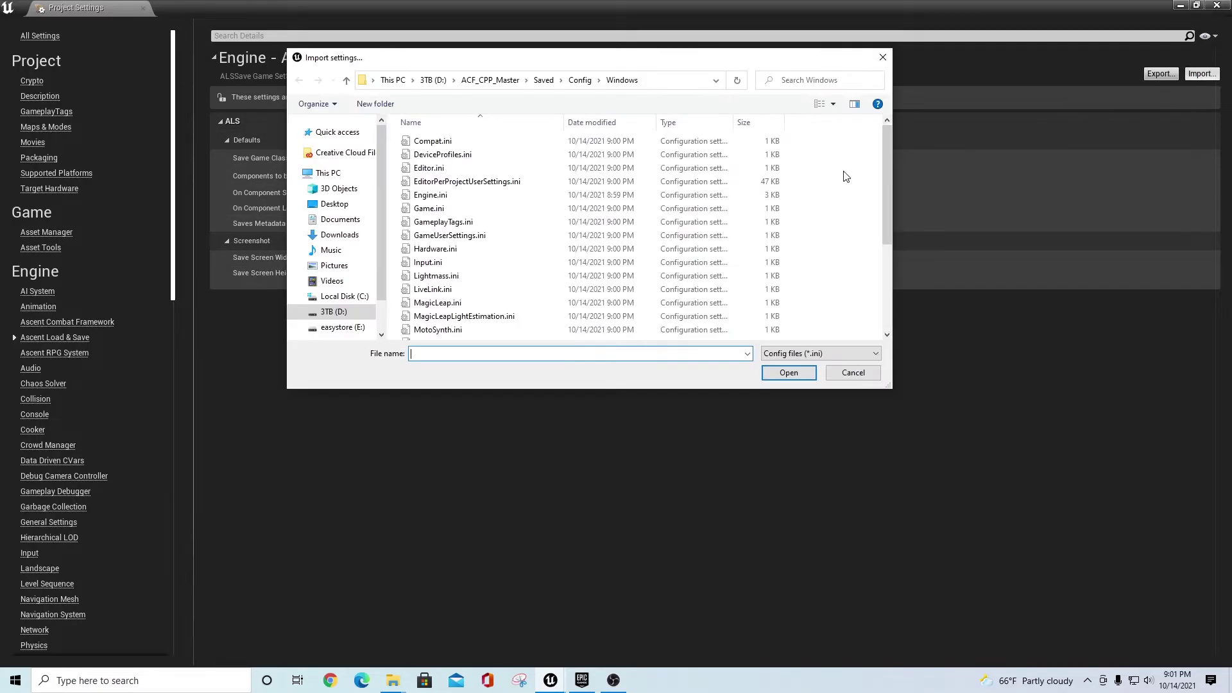
click(335, 204)
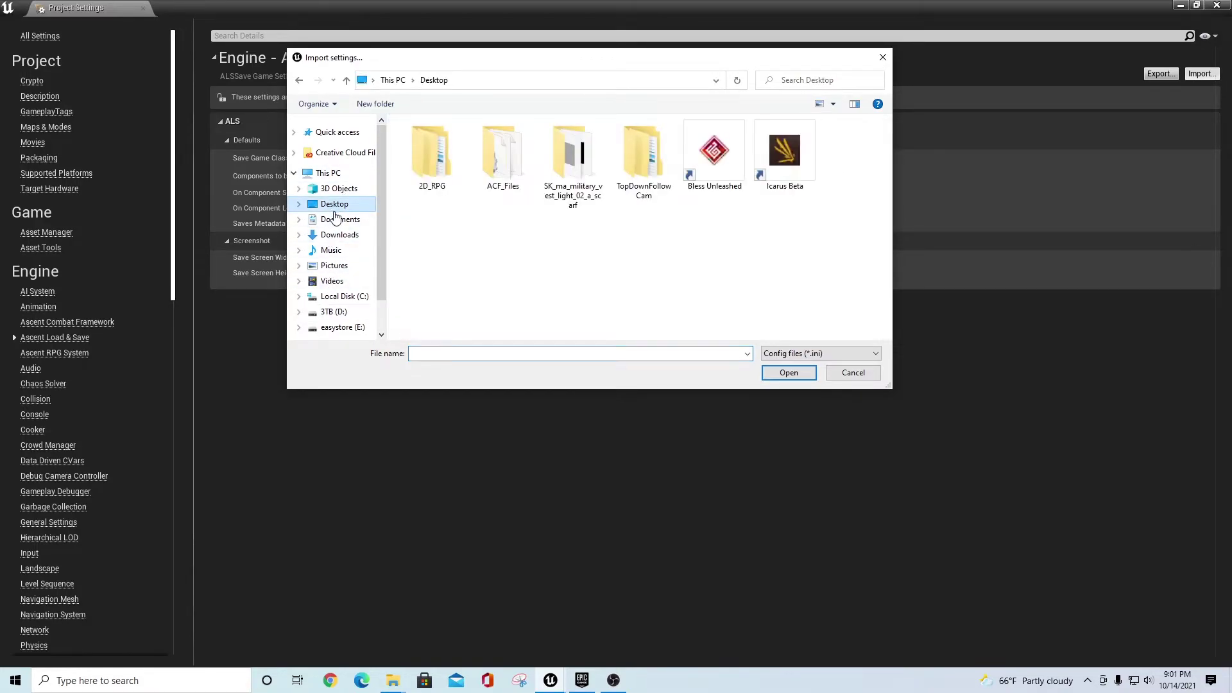
double_click(492, 166)
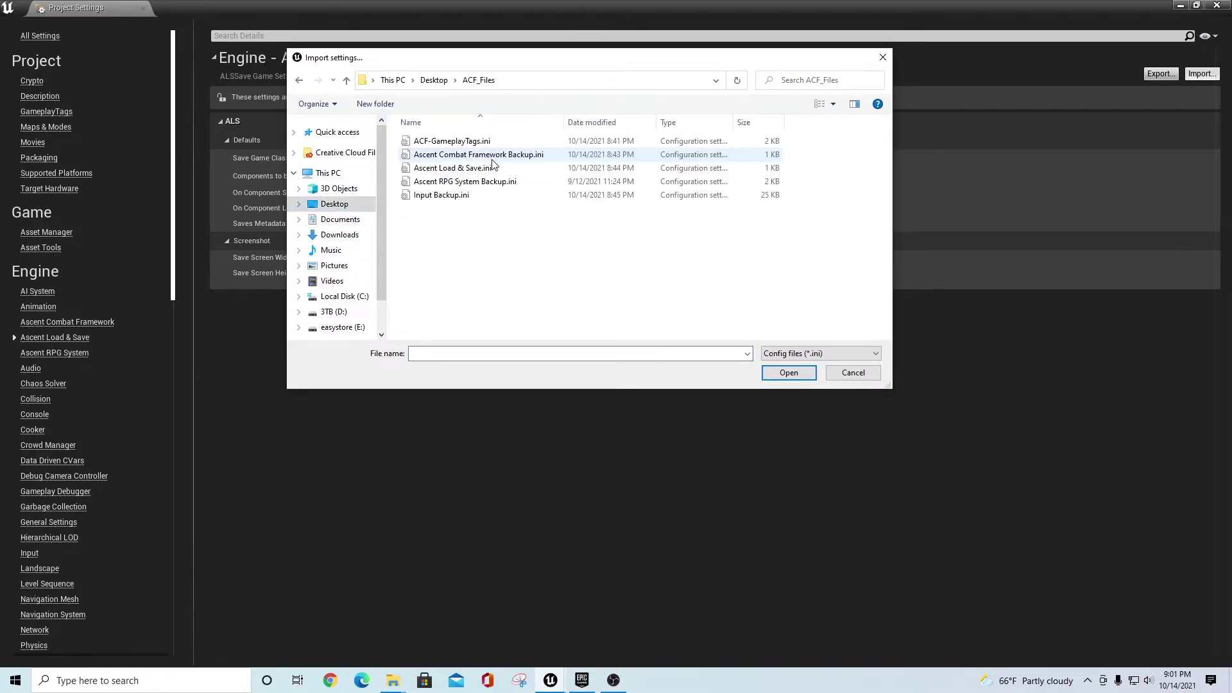
double_click(449, 171)
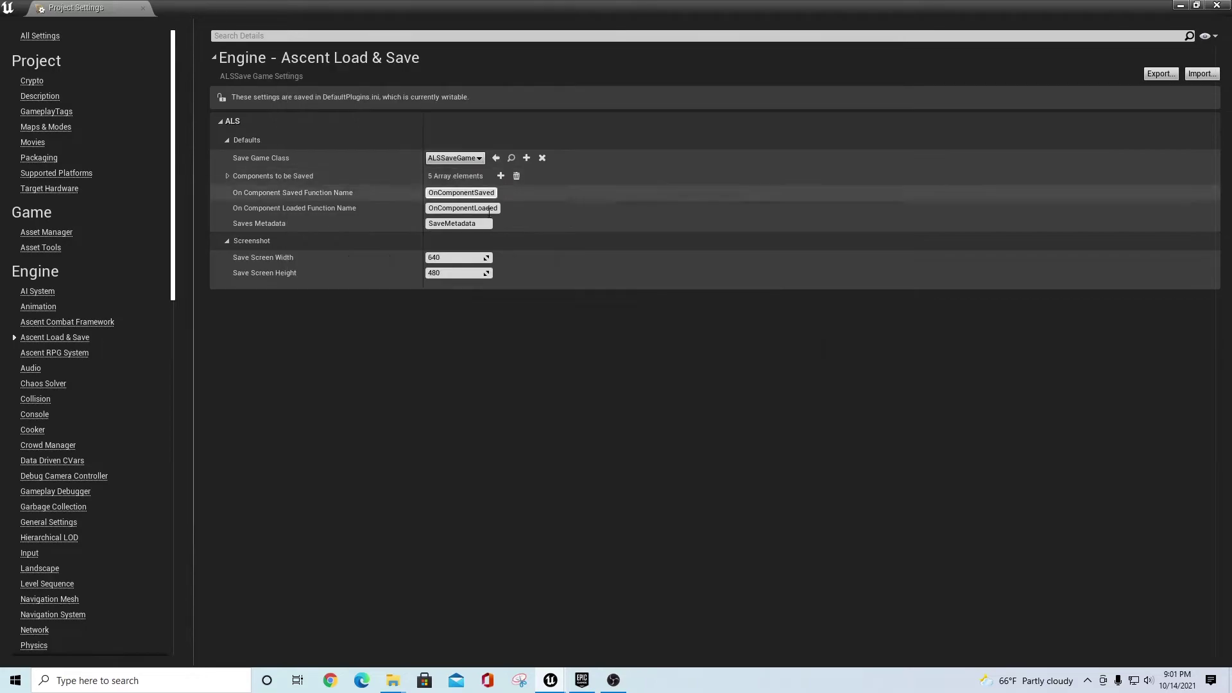
click(227, 176)
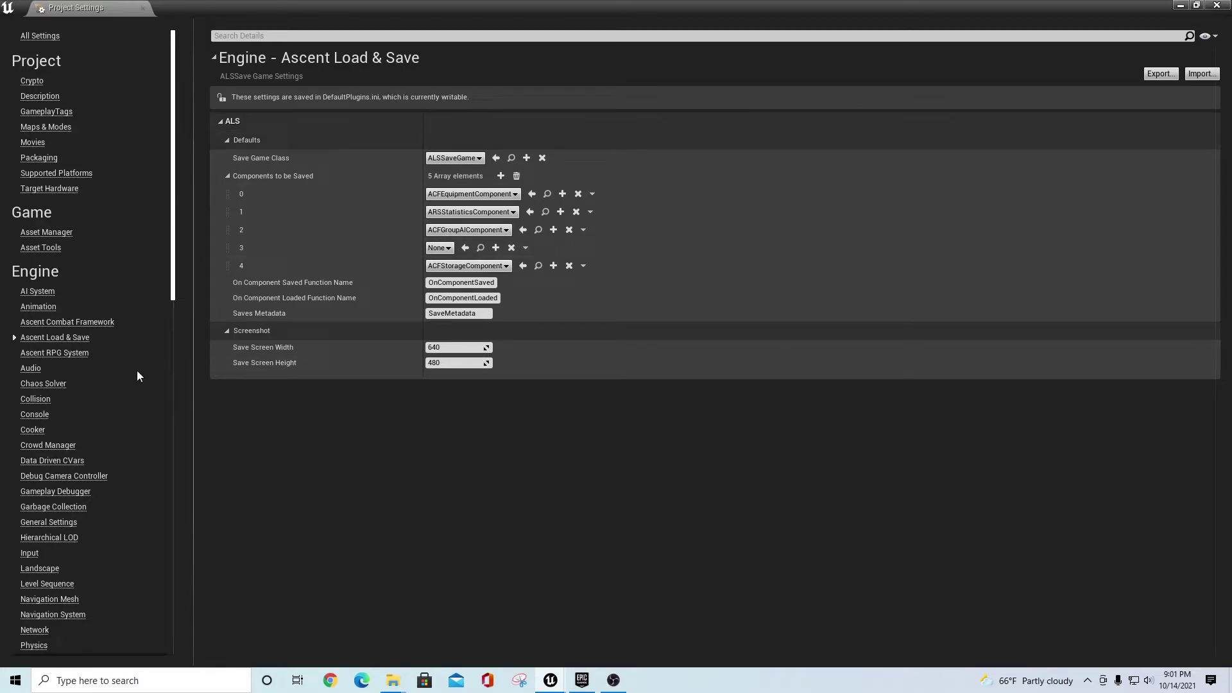
Import Ascent RPG System Backup.ini from the Desktop's ACF_Files folder into the Ascent RPG System settings
click(74, 355)
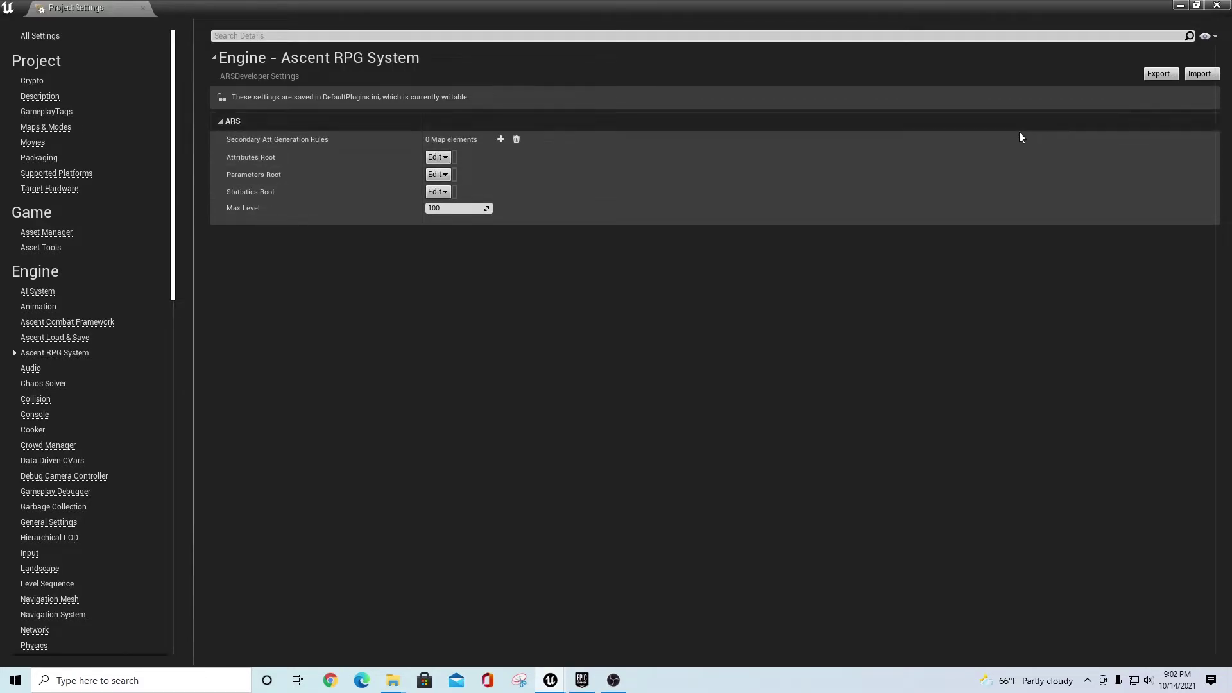
click(1203, 73)
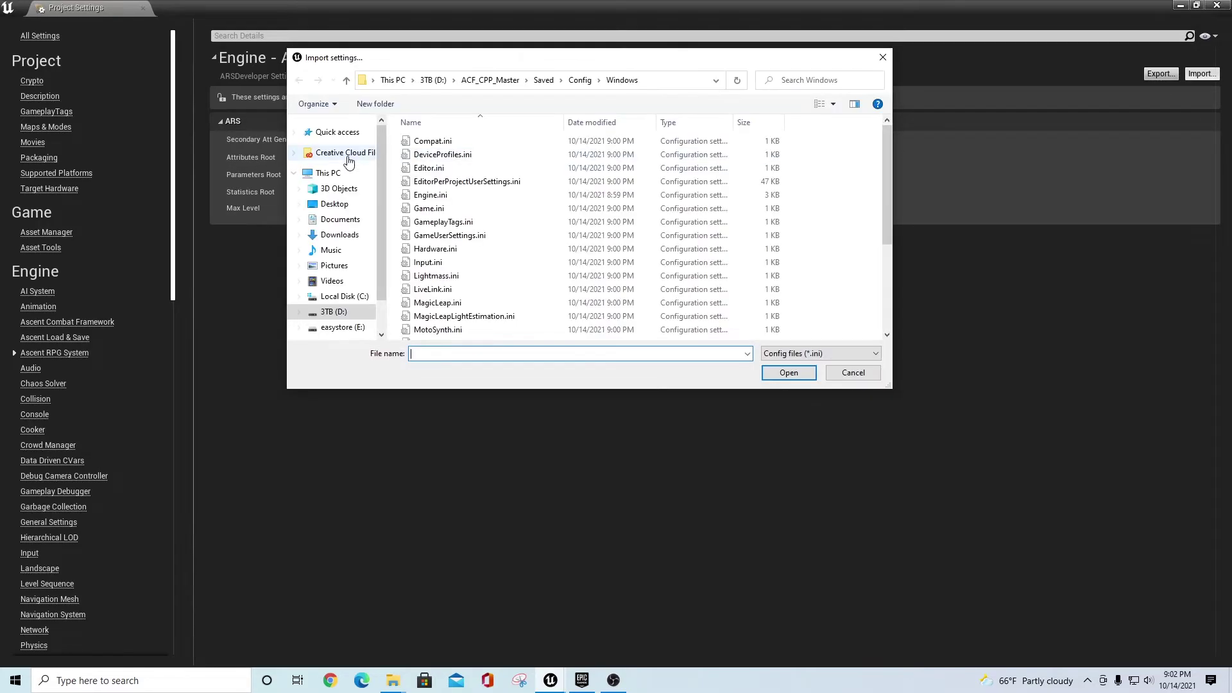
click(336, 204)
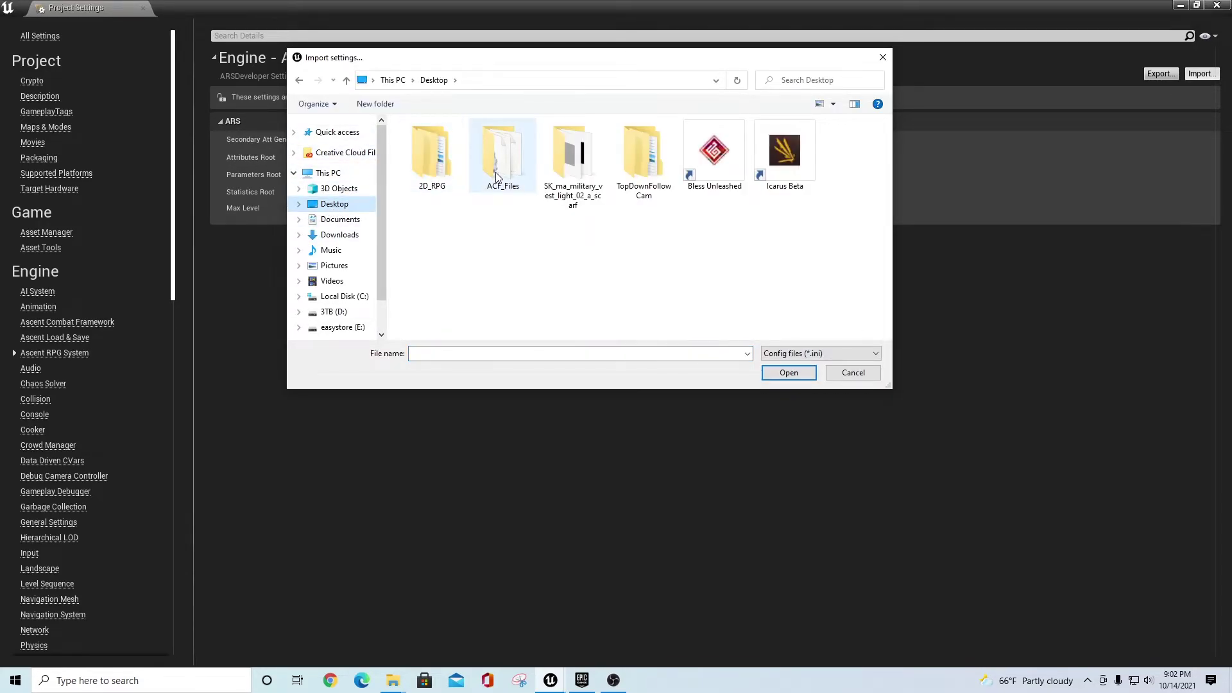
double_click(496, 168)
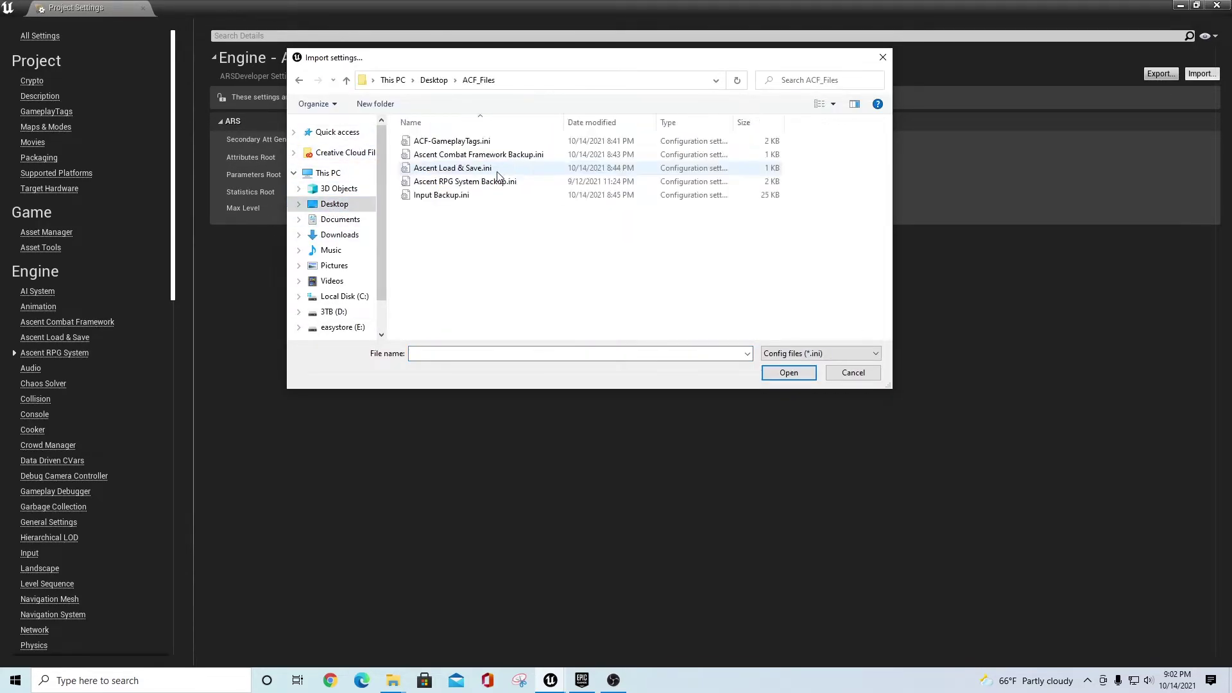
double_click(441, 183)
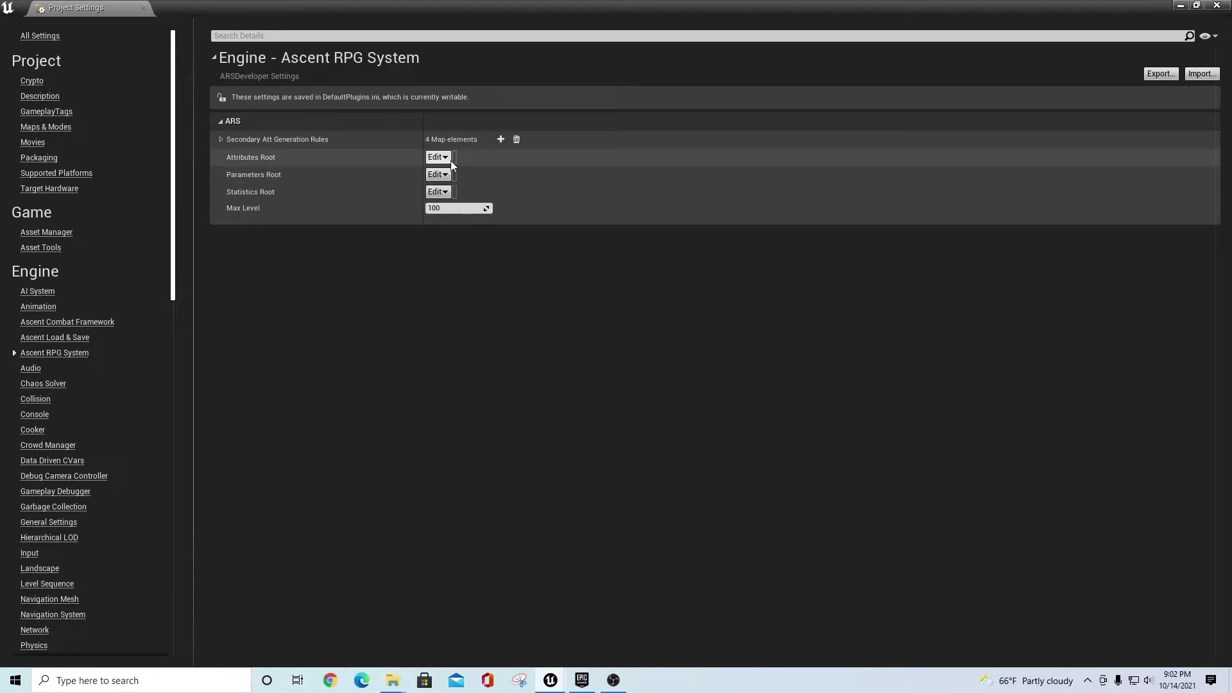
Open the tag selections of Attributes Root, Parameters Root and Statistics Root to refresh their imported tags
click(448, 160)
click(369, 244)
click(439, 174)
click(357, 251)
click(438, 192)
click(385, 237)
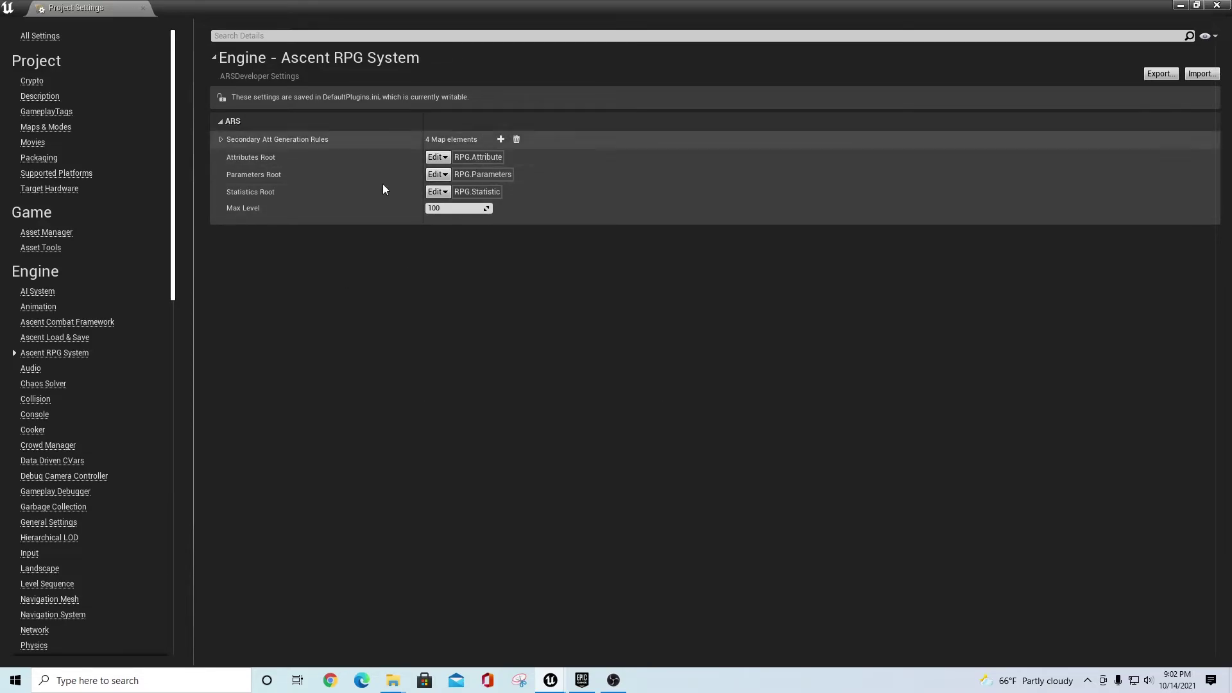
Examine the Secondary Att Generation Rules, including the influenced parameter of Element 0 and the generation rule of Element 2
click(221, 140)
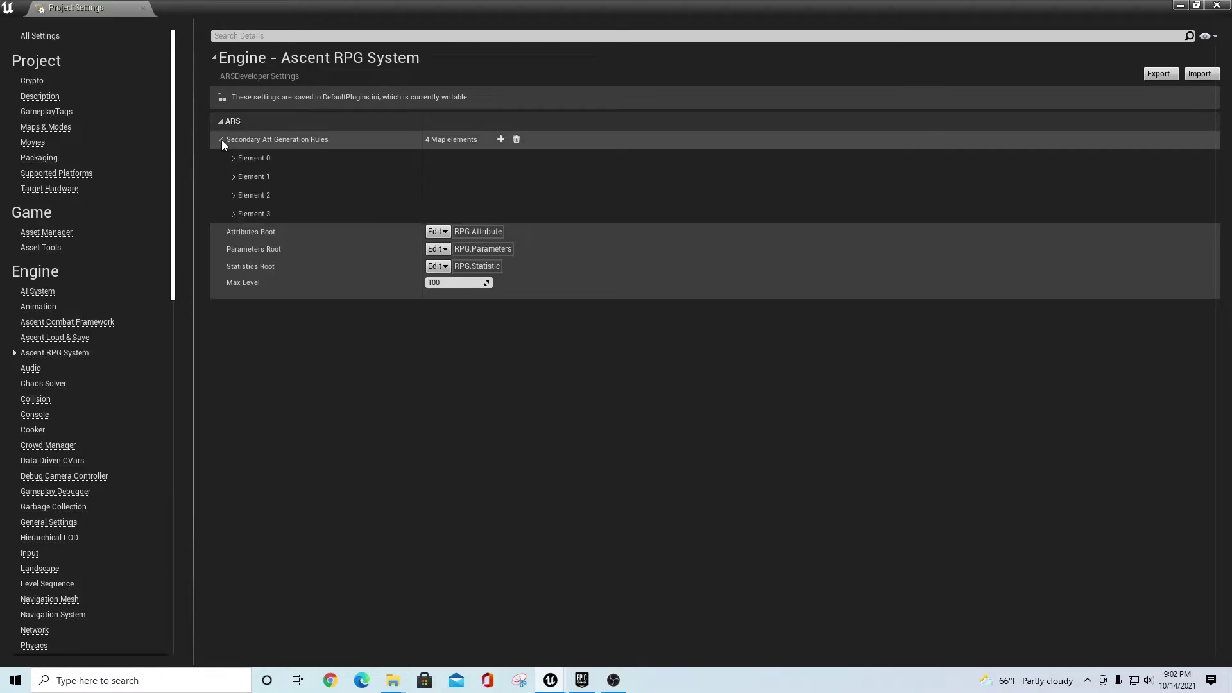
click(234, 158)
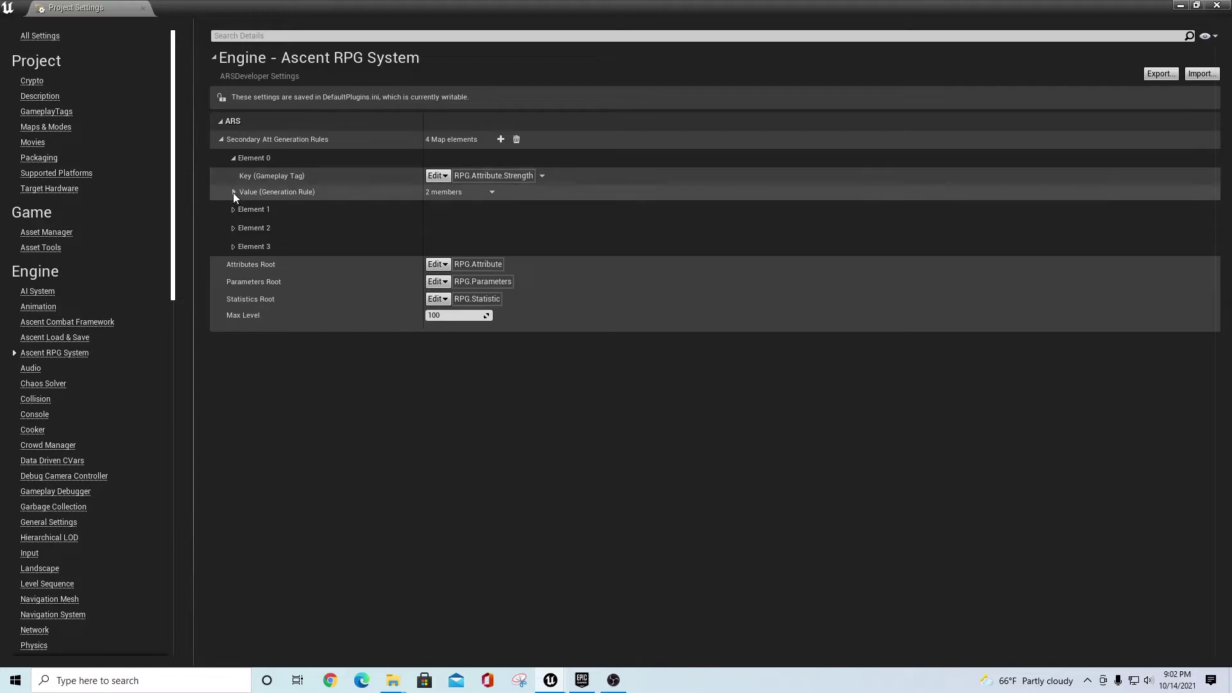
click(234, 192)
click(240, 227)
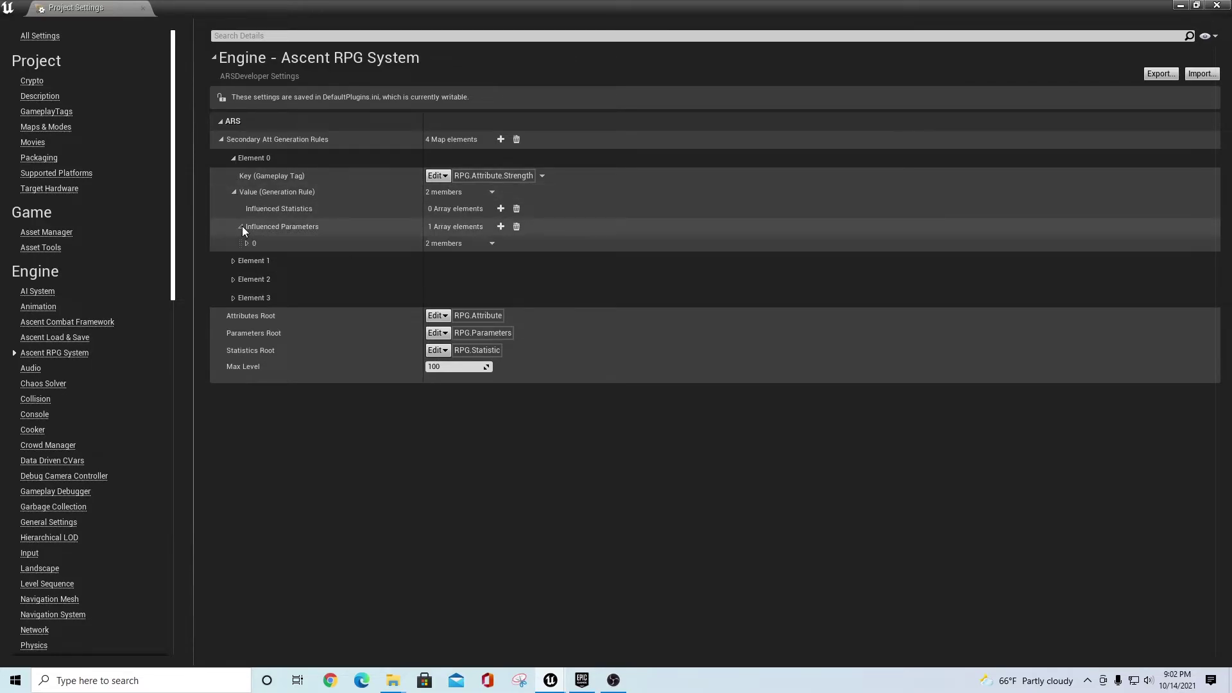
click(248, 243)
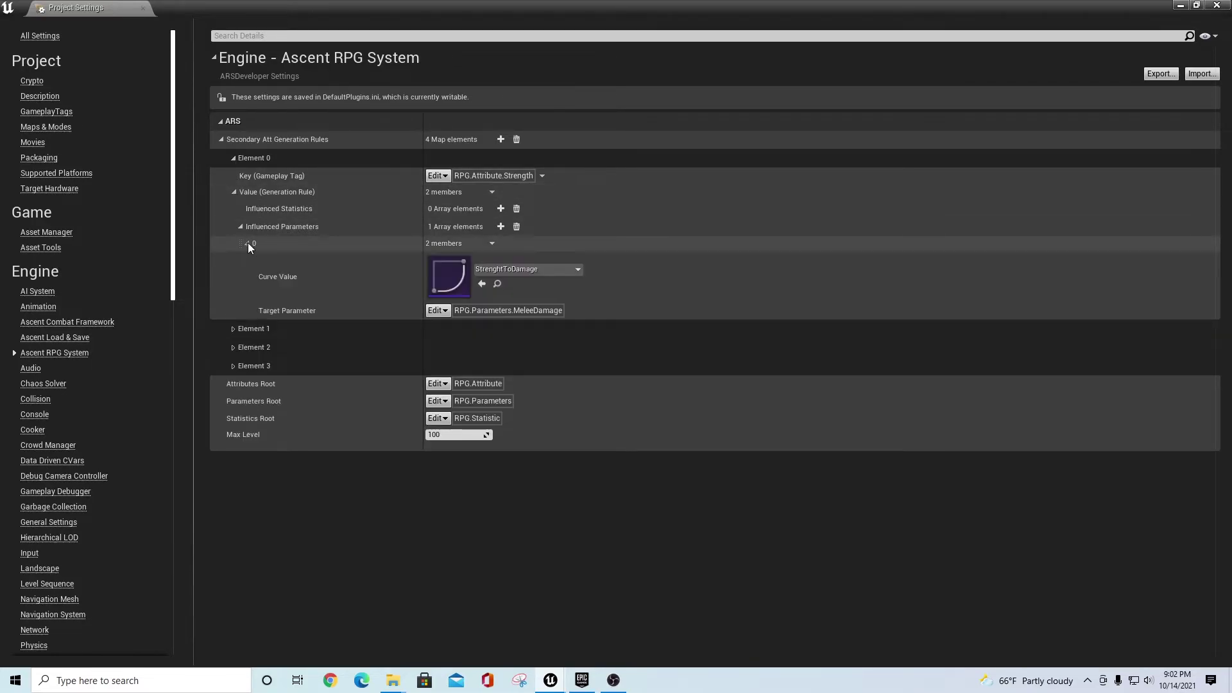
click(233, 329)
click(233, 380)
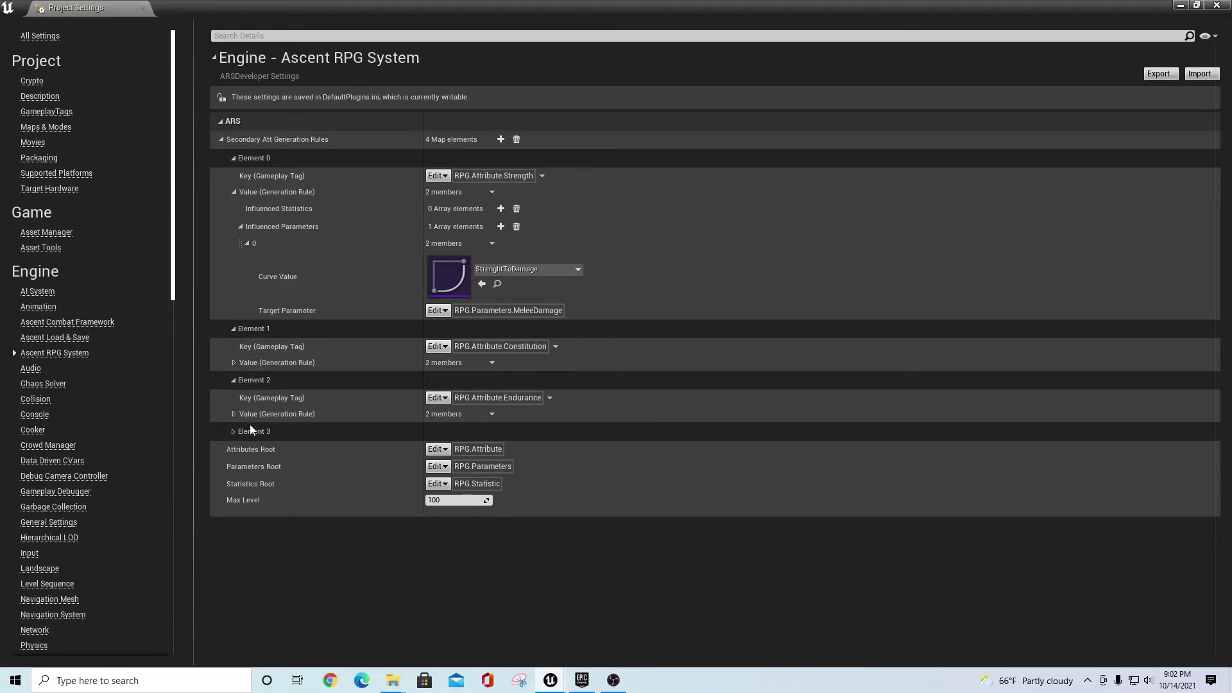
click(235, 414)
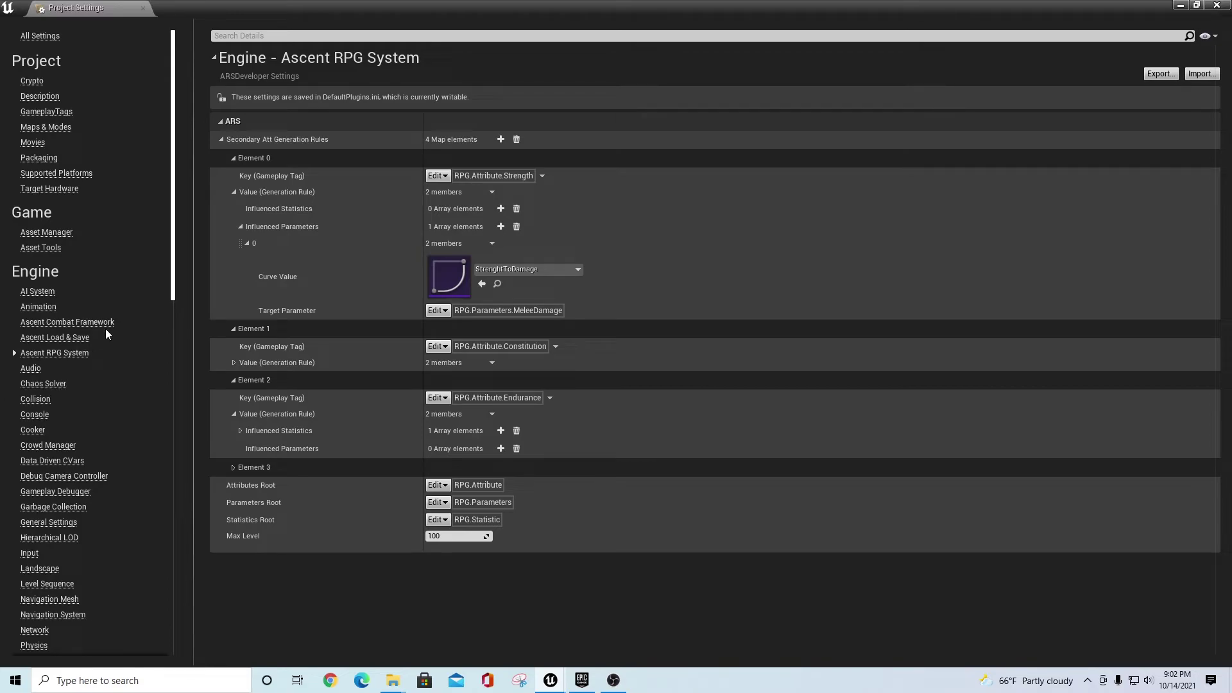
Import Input Backup.ini from the Desktop's ACF_Files folder into the engine's Input settings and check the Action Mappings
click(30, 554)
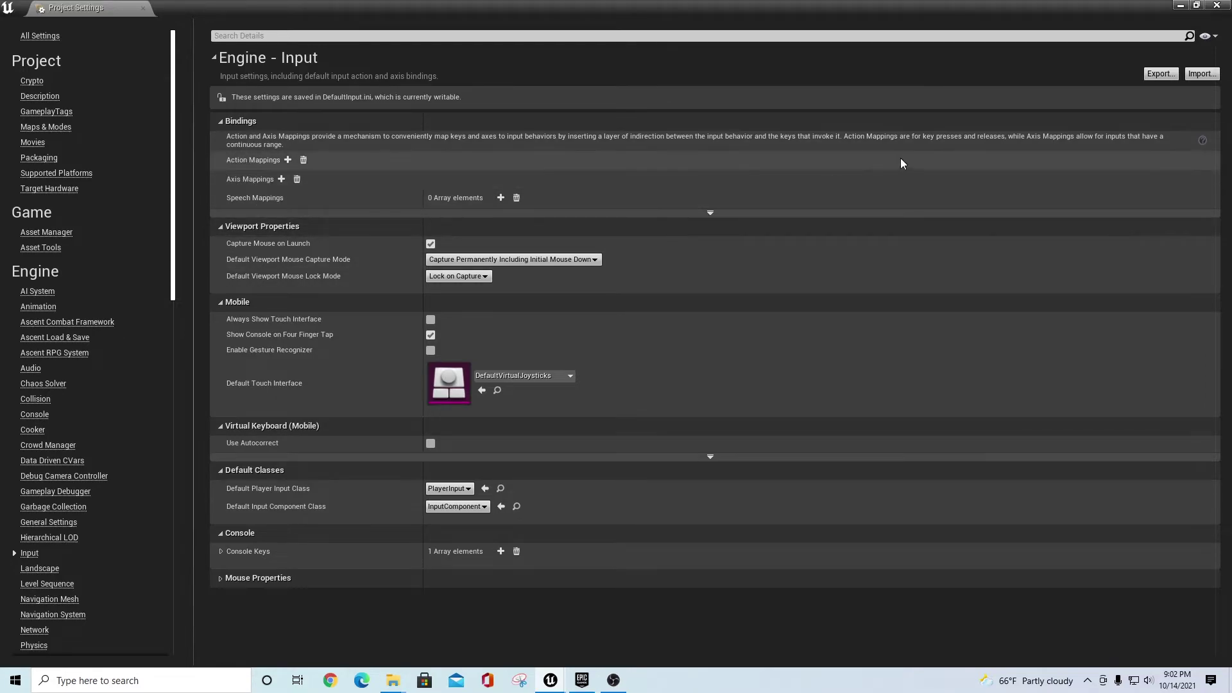
click(1200, 74)
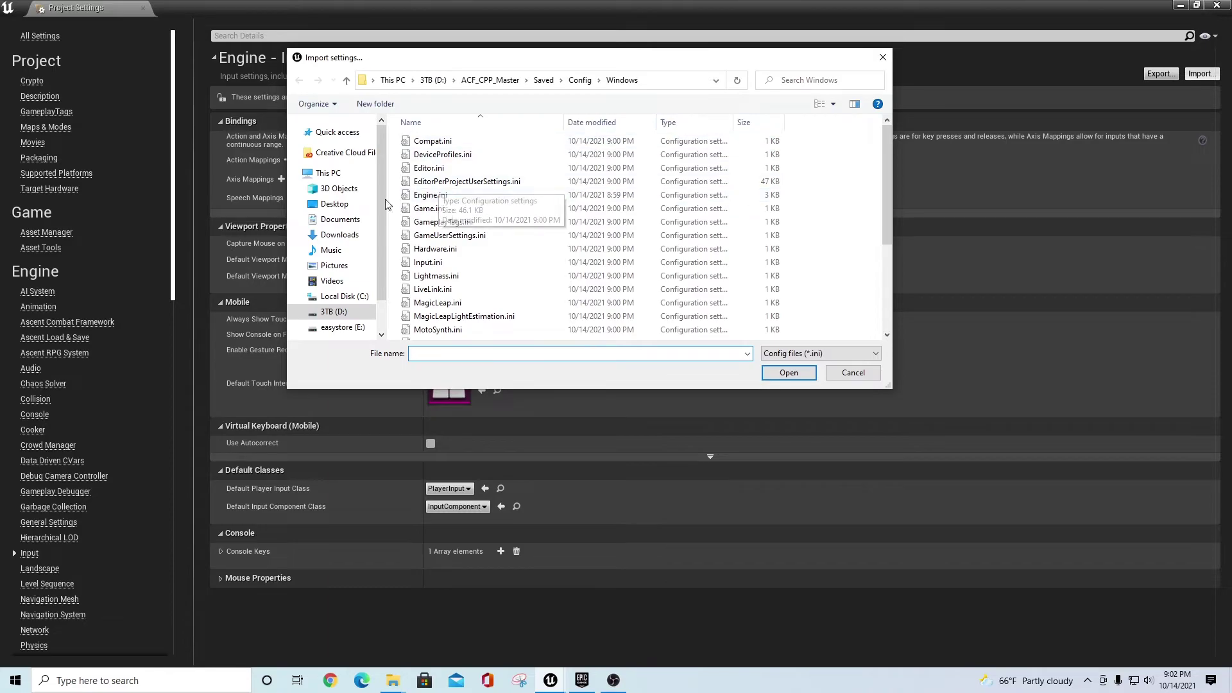
click(335, 204)
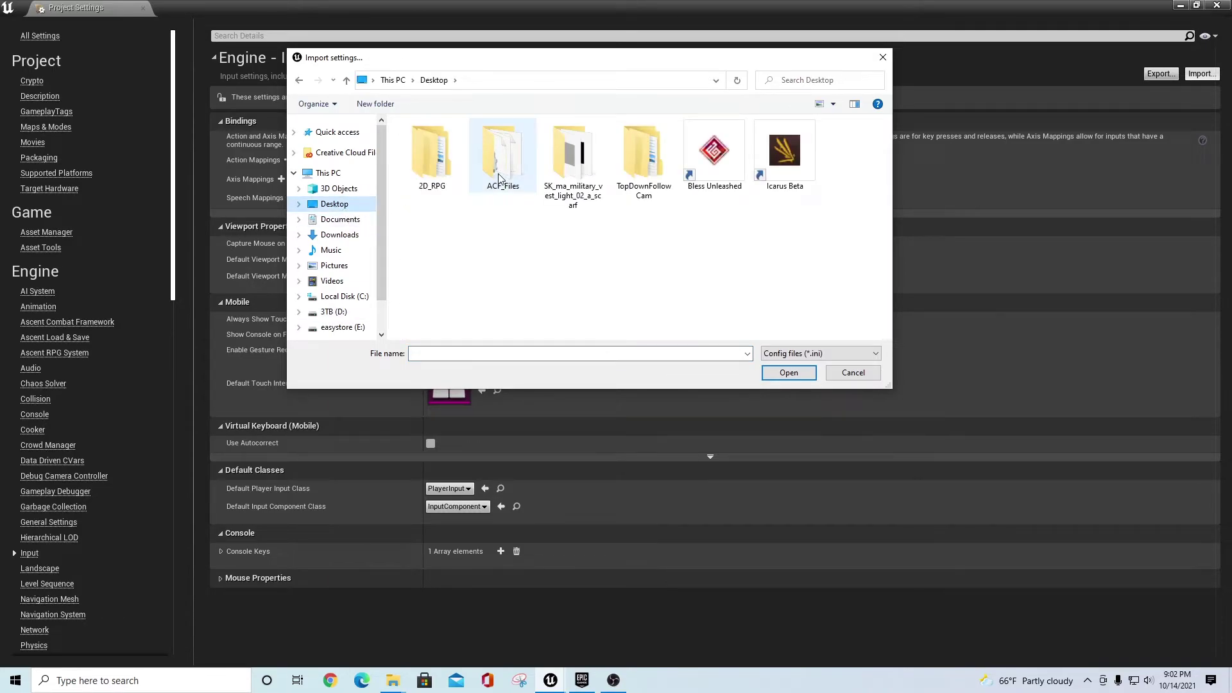
double_click(494, 163)
click(432, 197)
double_click(432, 196)
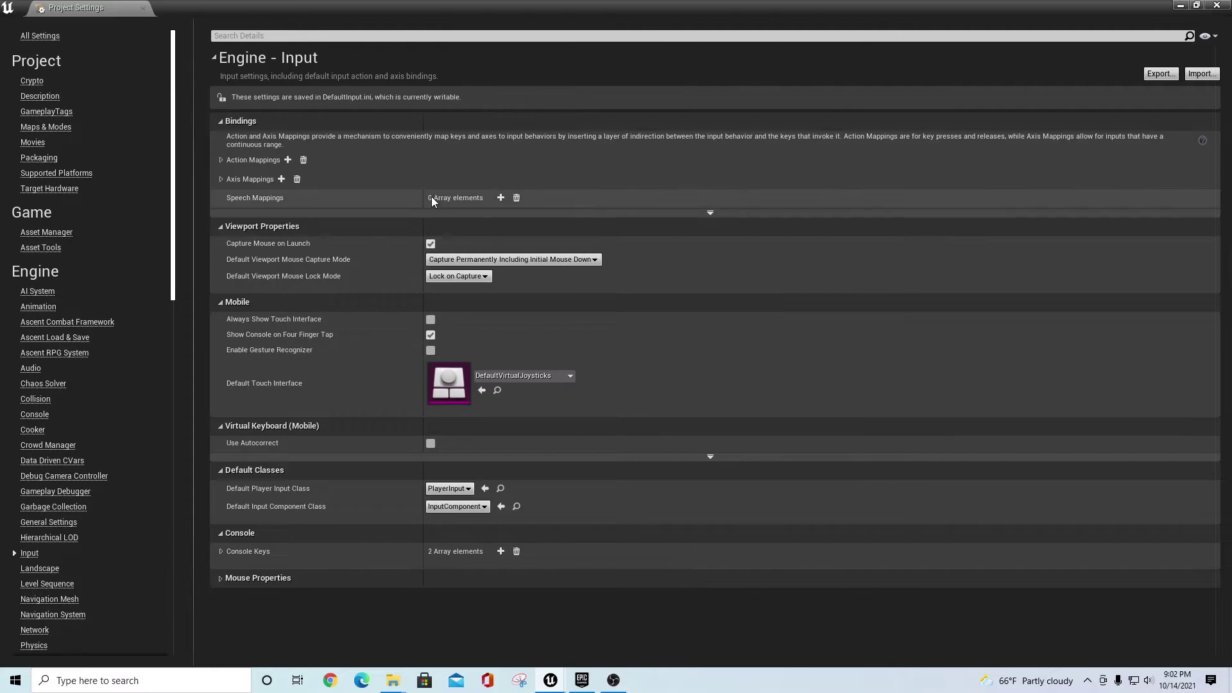
click(221, 161)
scroll(246, 526, down, 3)
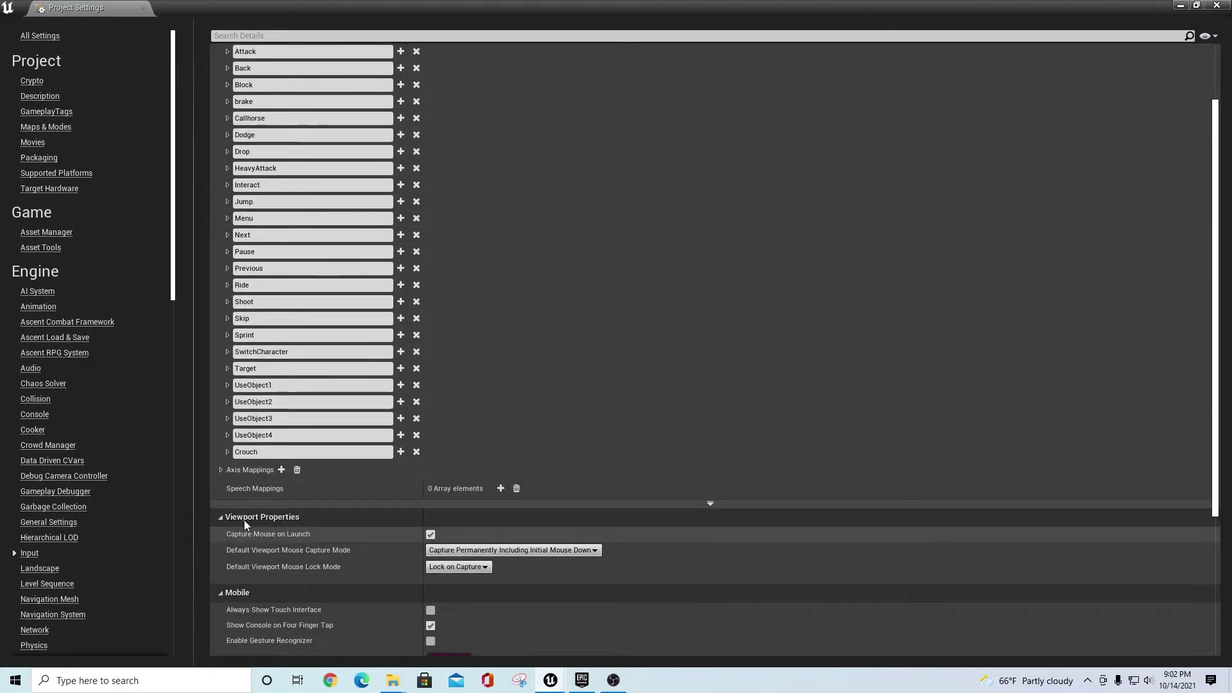
Check the imported Axis Mappings in the Input settings and close the Project Settings
click(220, 469)
scroll(472, 379, down, 3)
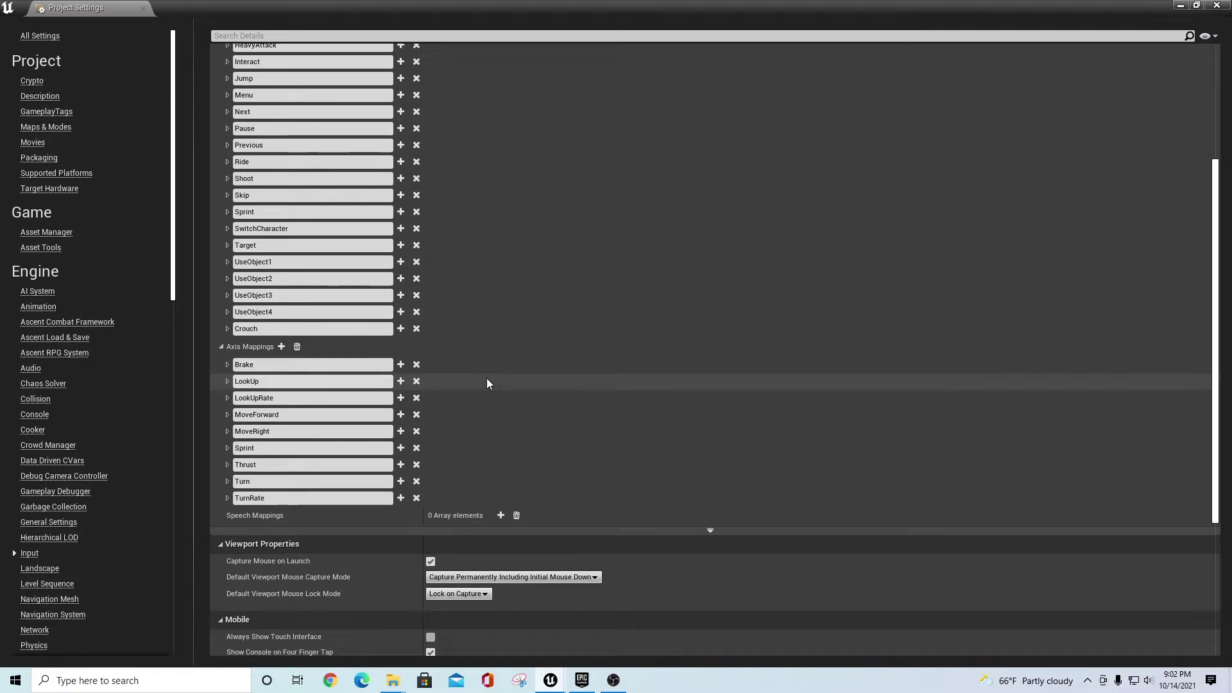
click(144, 8)
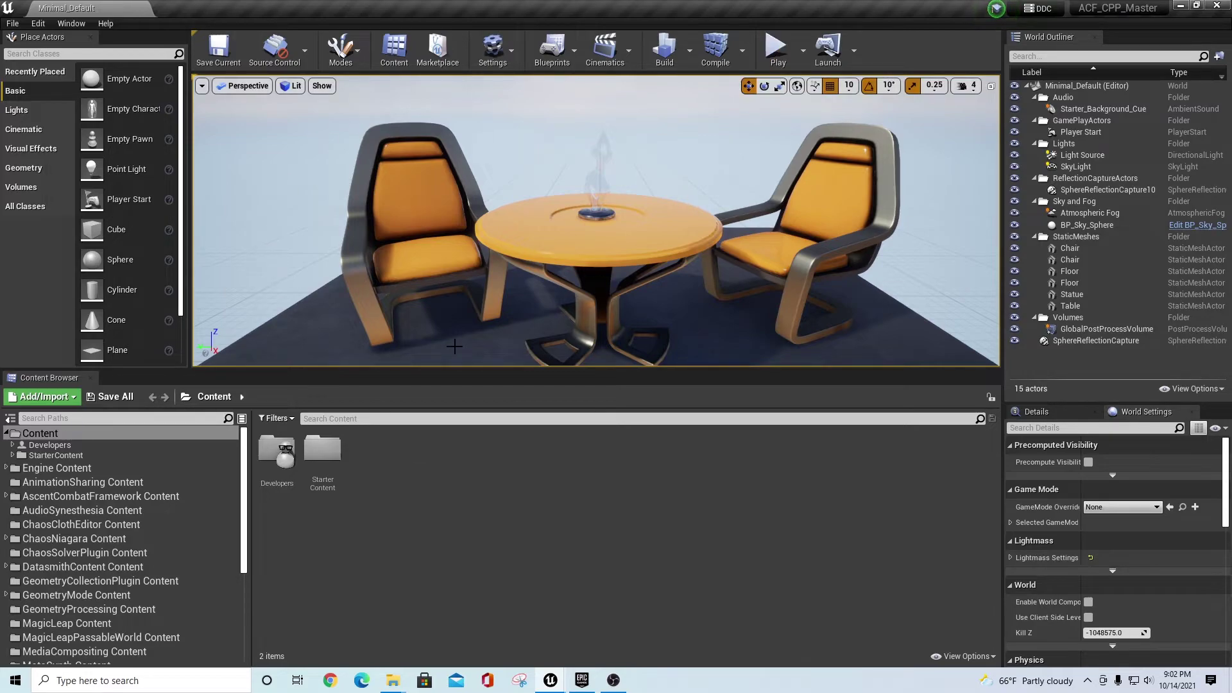
Search the available parent classes for a new Blueprint in the Developers folder for "acf", review the classes, and cancel the creation
click(39, 448)
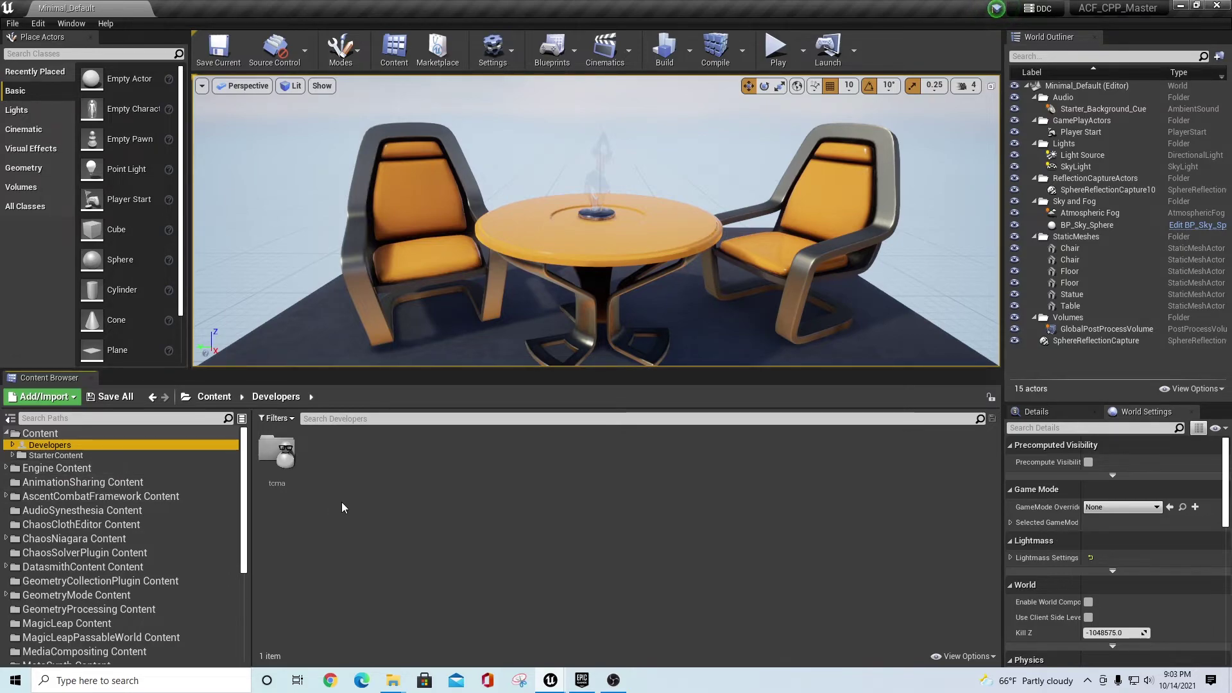
right_click(440, 480)
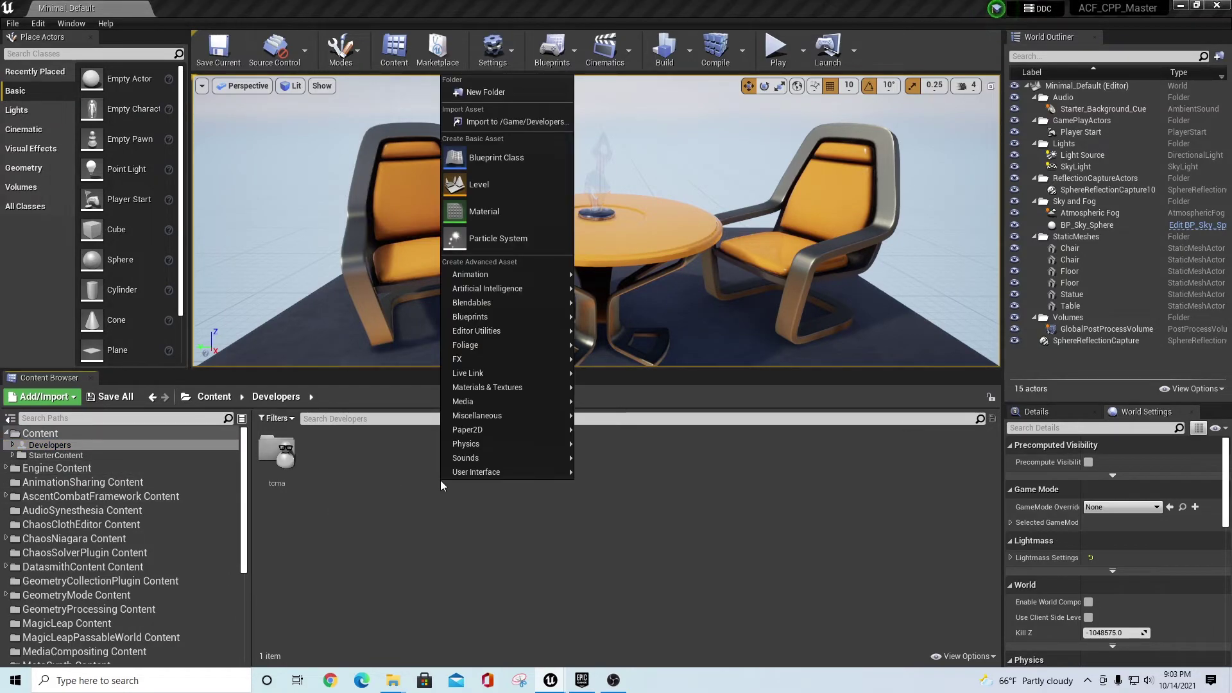
mouse_move(488, 274)
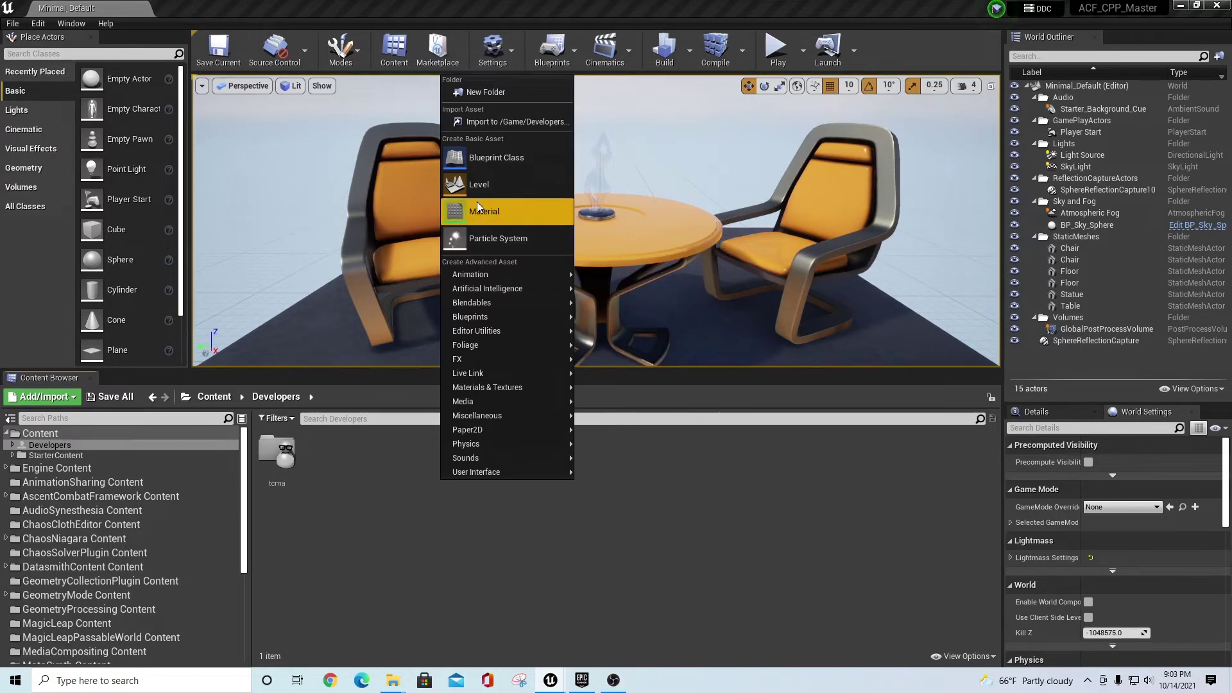
click(476, 157)
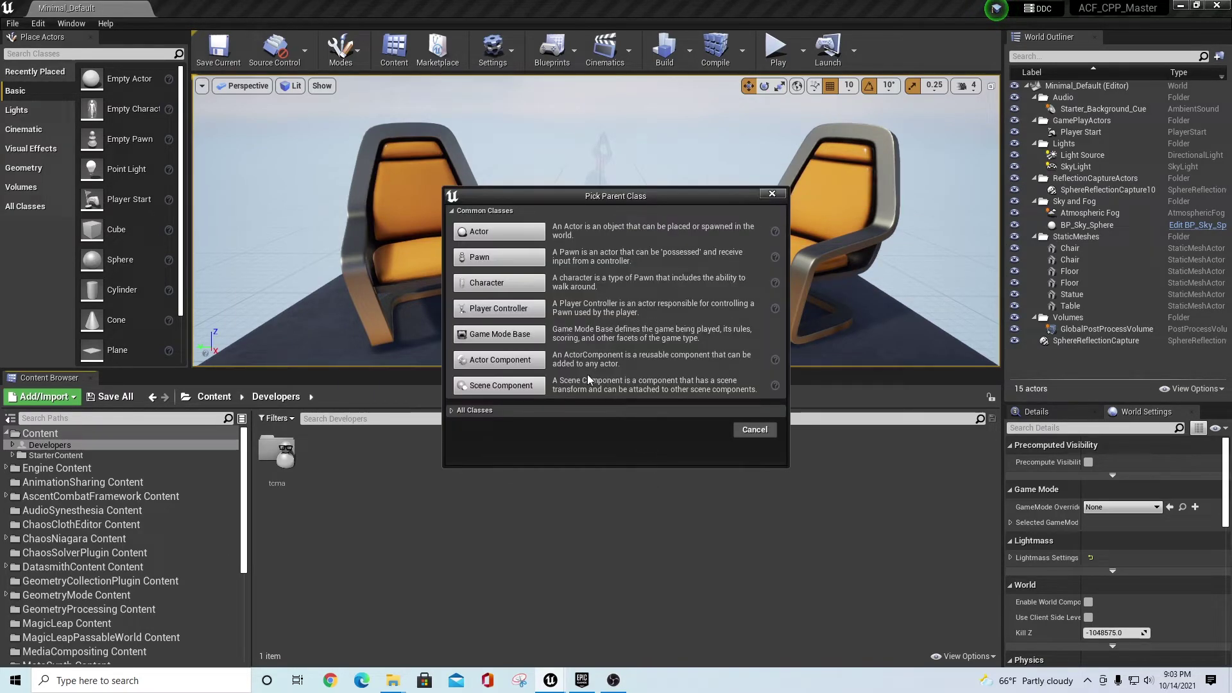
click(453, 410)
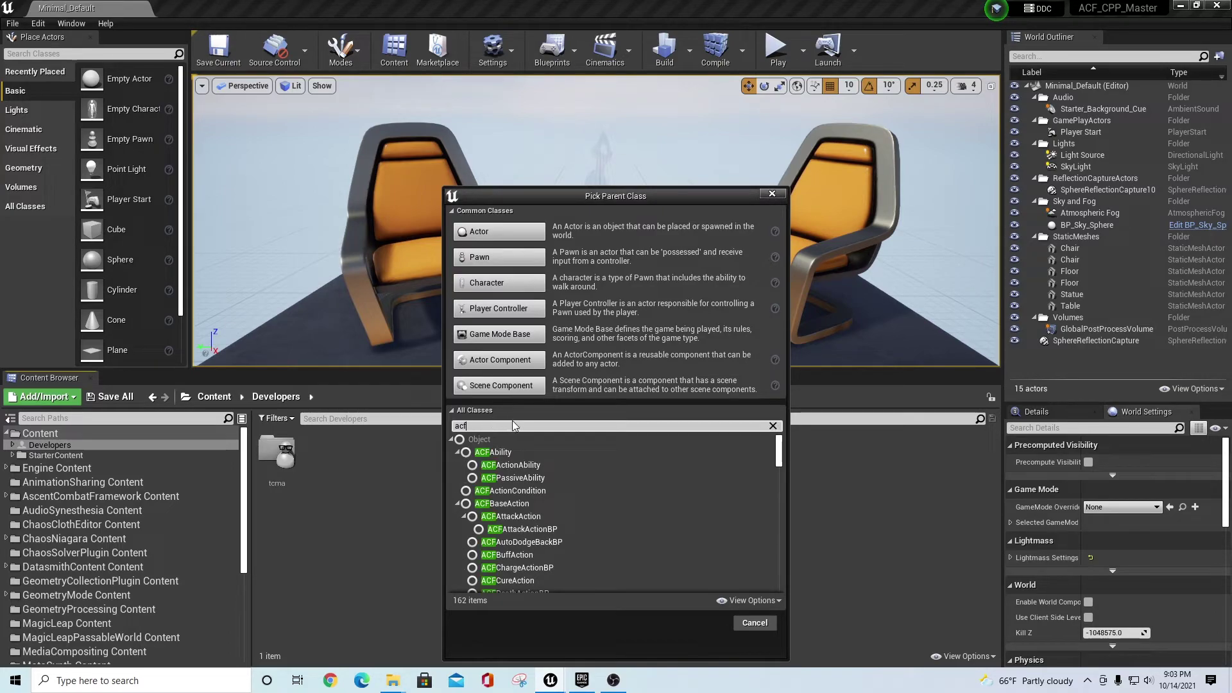
scroll(536, 513, down, 10)
scroll(540, 529, down, 10)
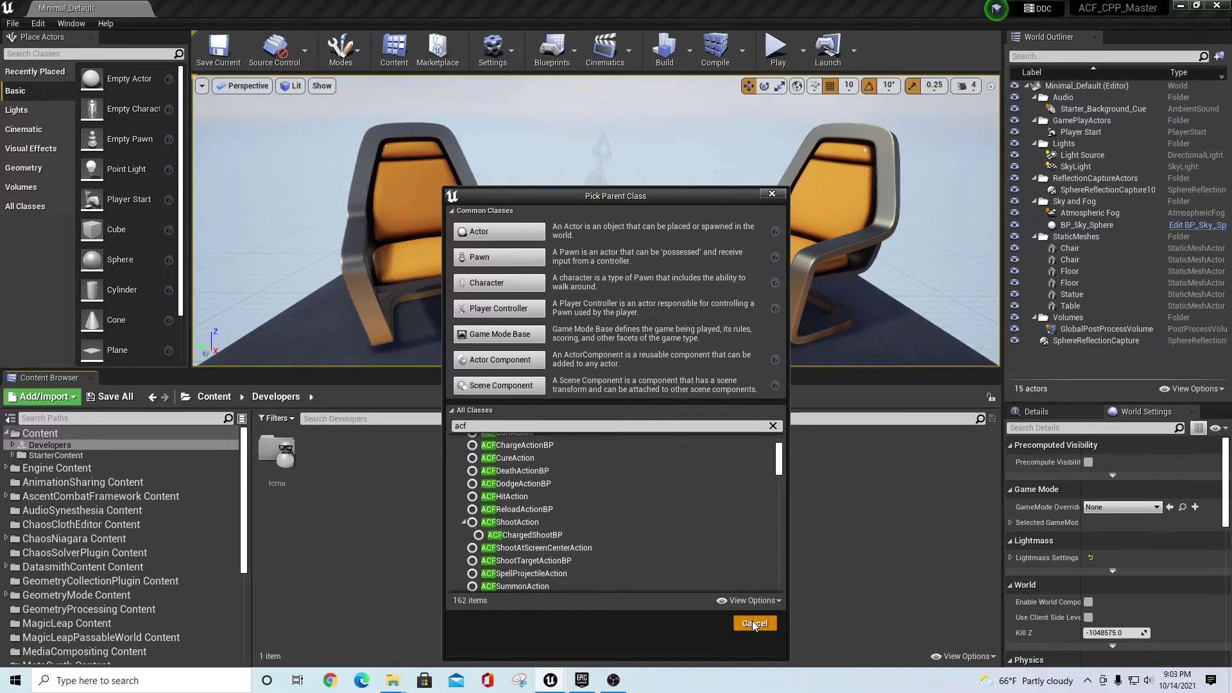
click(755, 624)
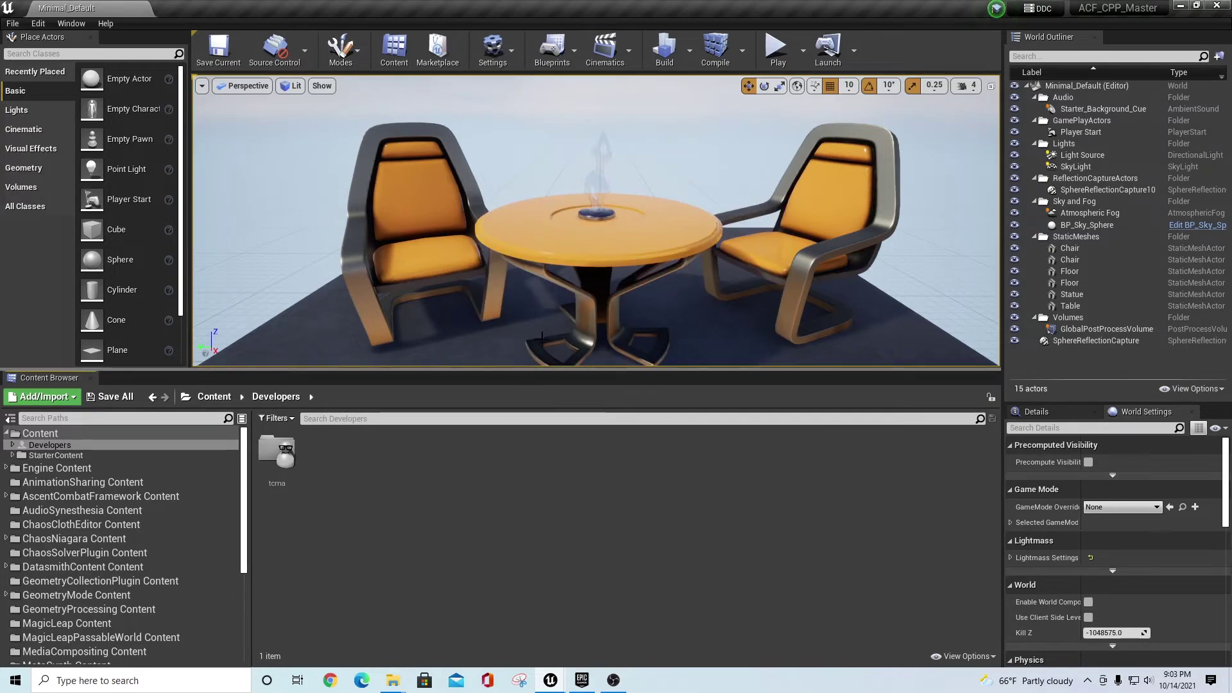
click(1179, 6)
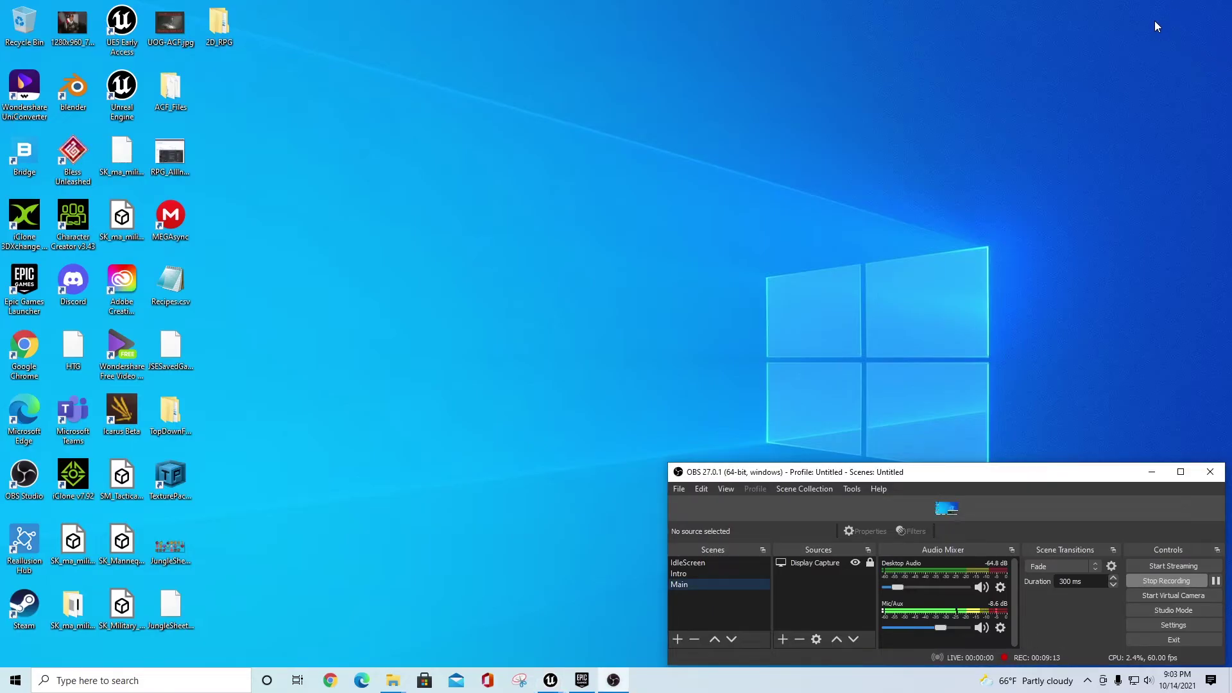